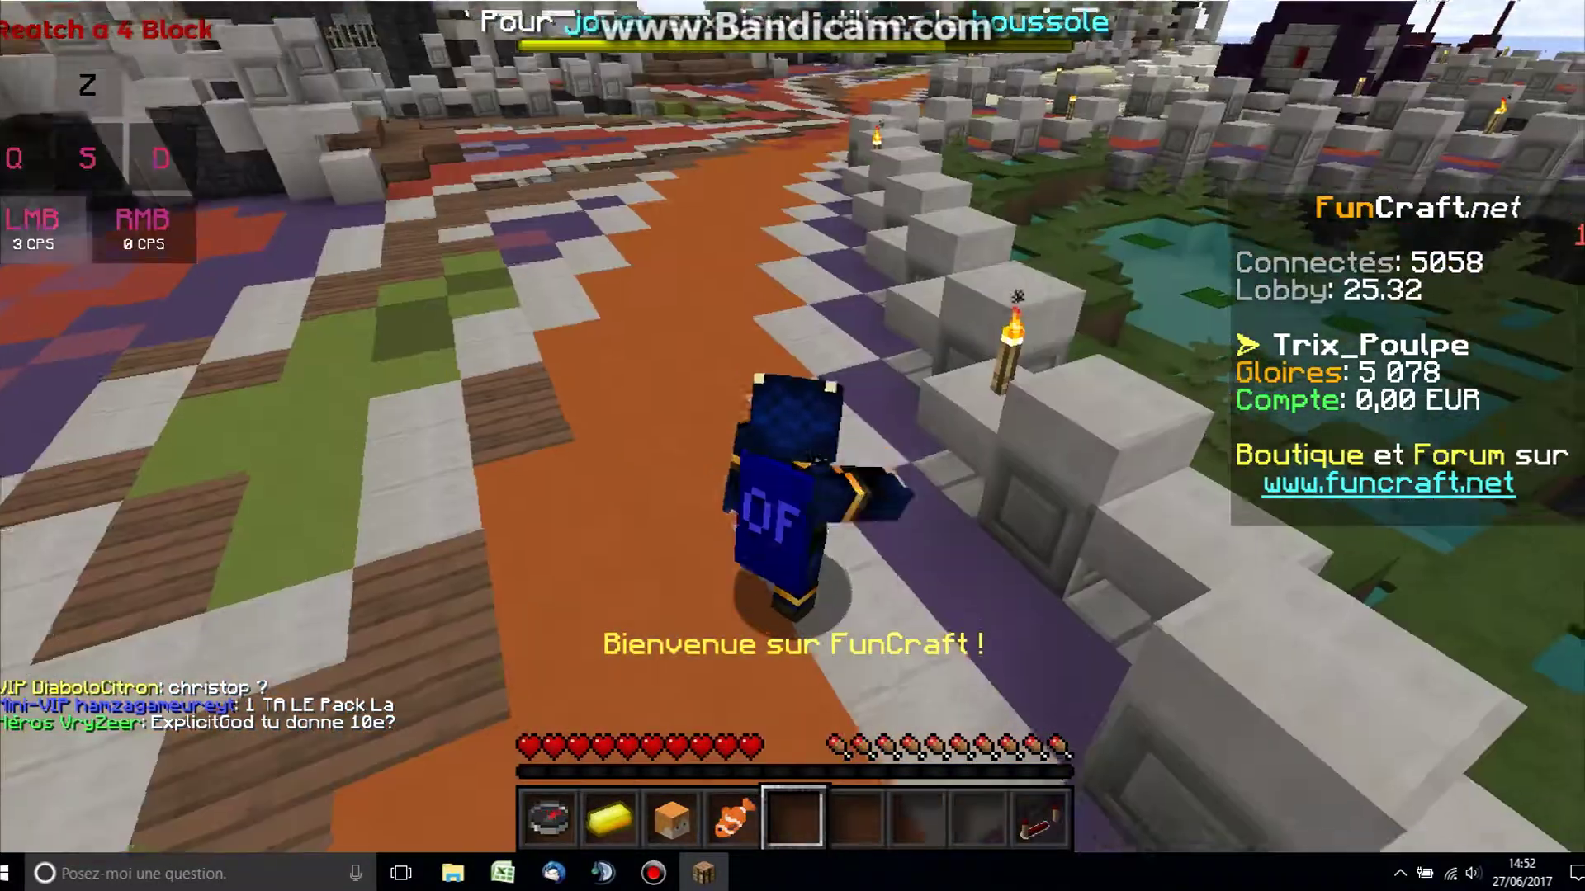
pyautogui.press('z')
pyautogui.click(793, 446)
pyautogui.press('q')
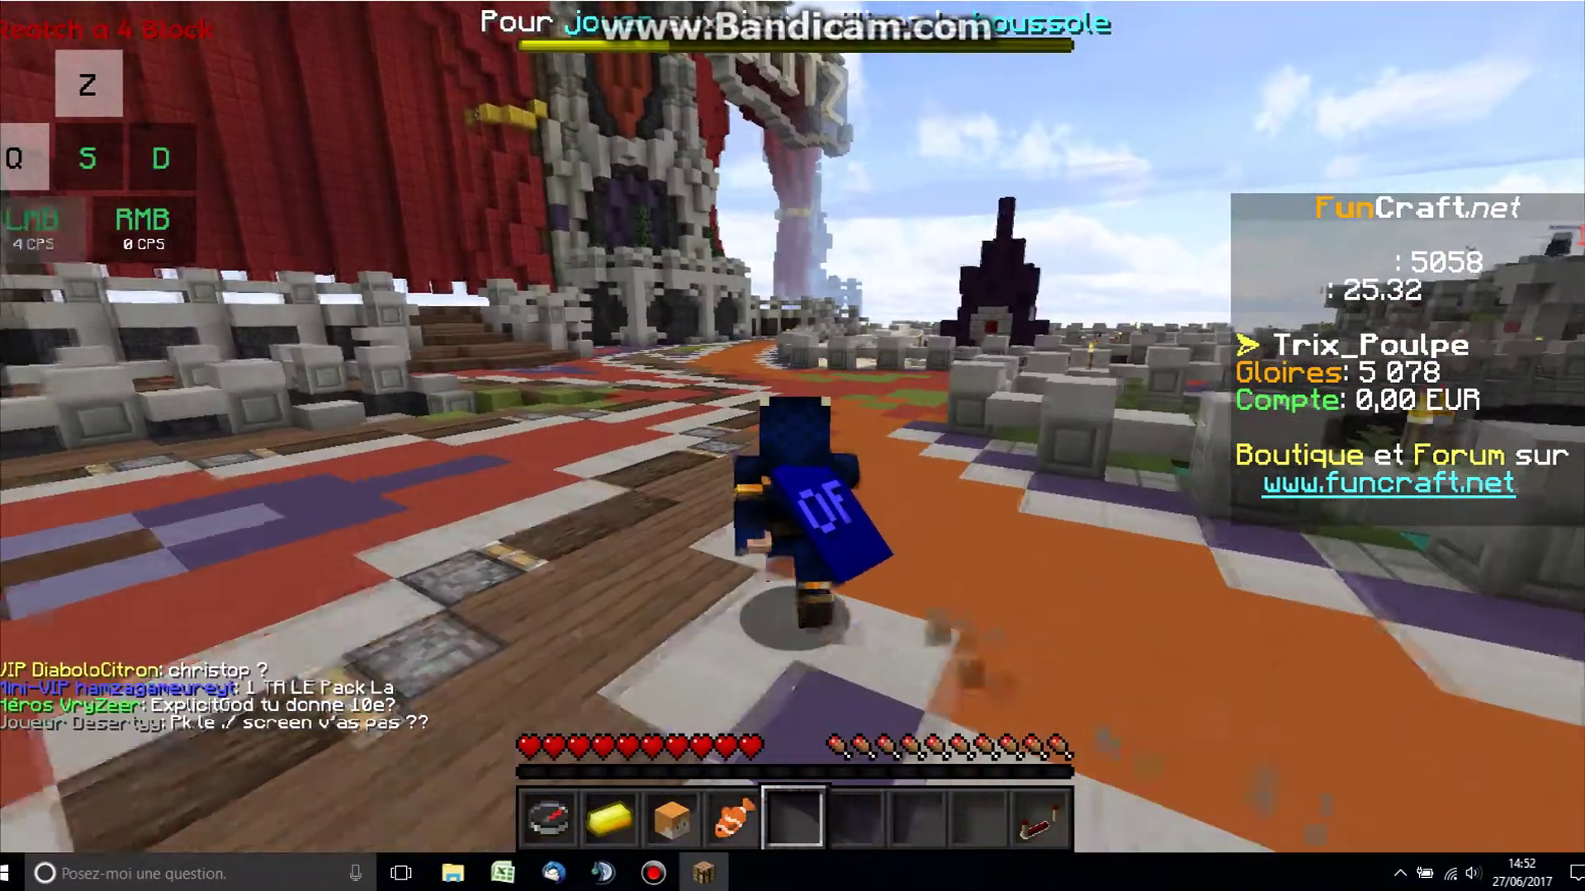
pyautogui.click(794, 427)
pyautogui.click(794, 427)
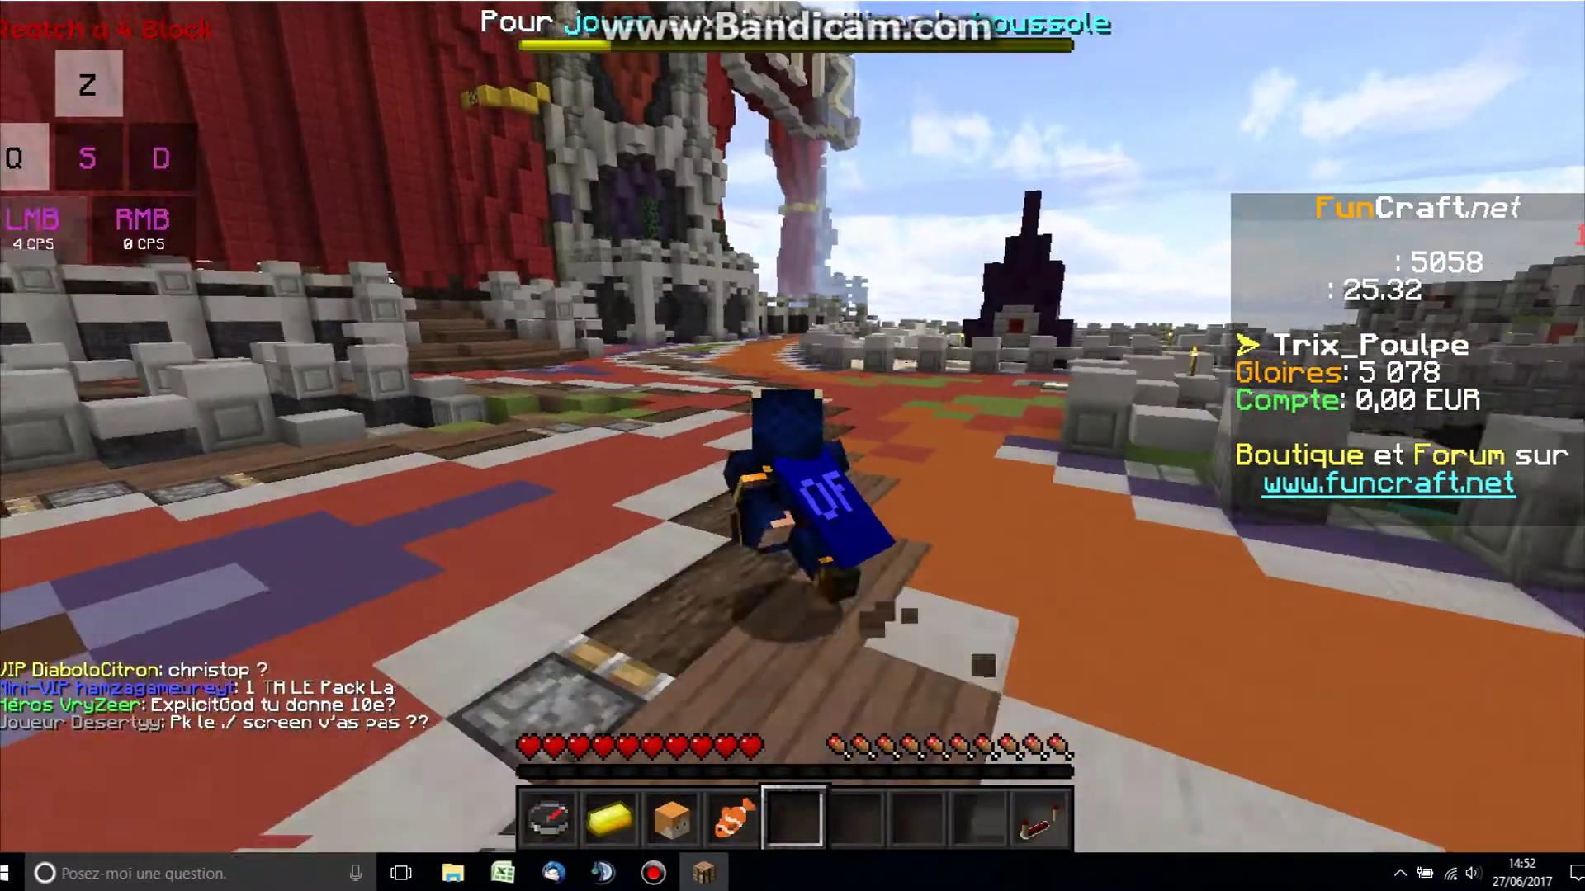
pyautogui.click(794, 427)
pyautogui.click(794, 428)
pyautogui.click(793, 428)
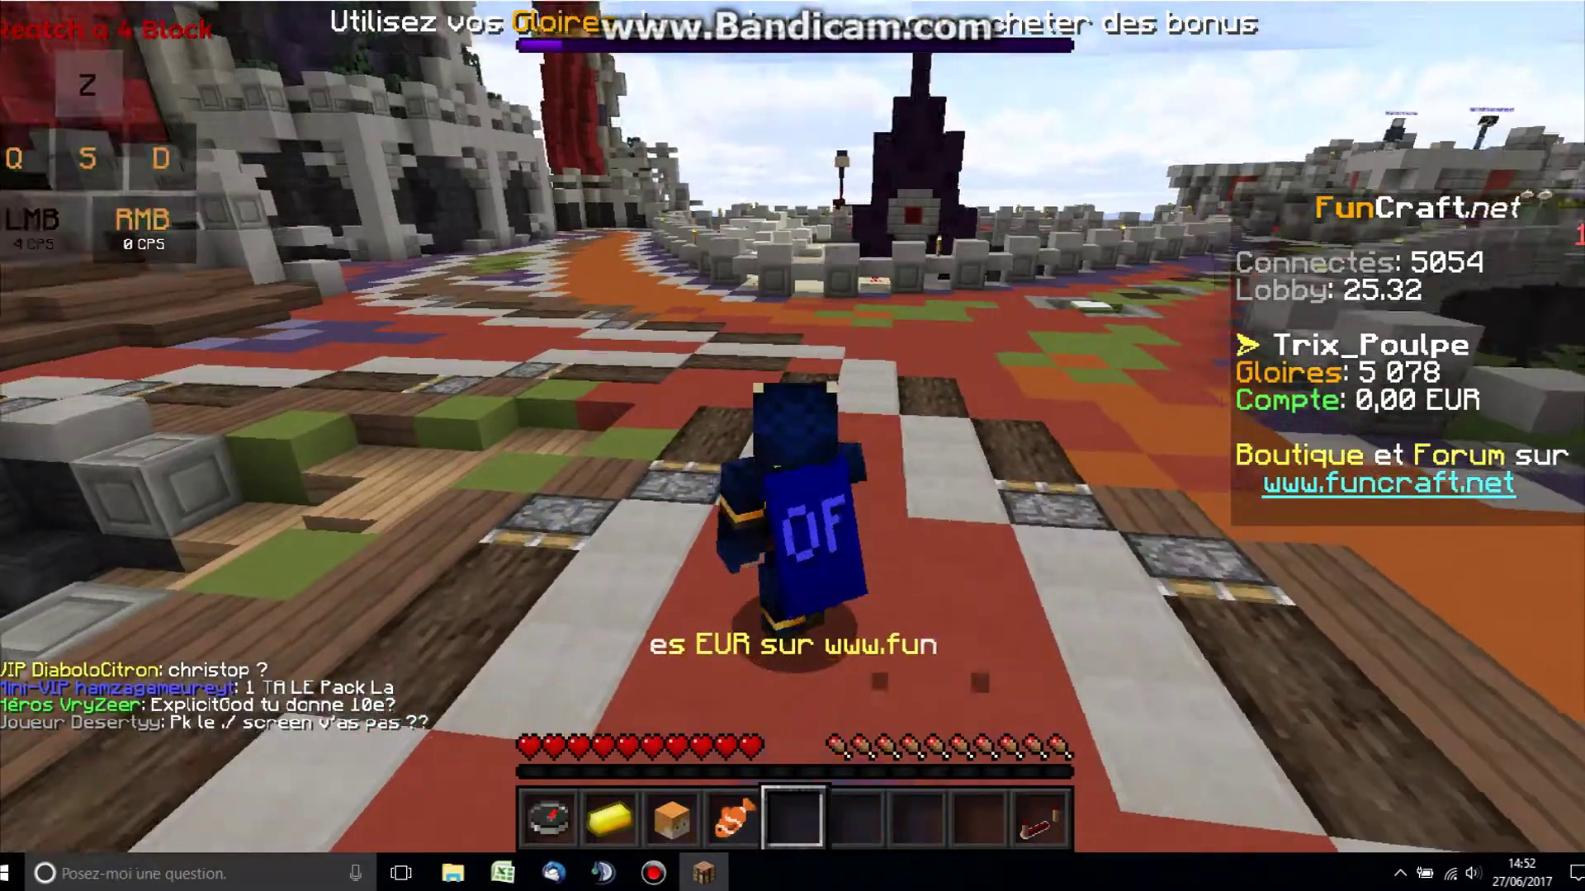
pyautogui.click(794, 427)
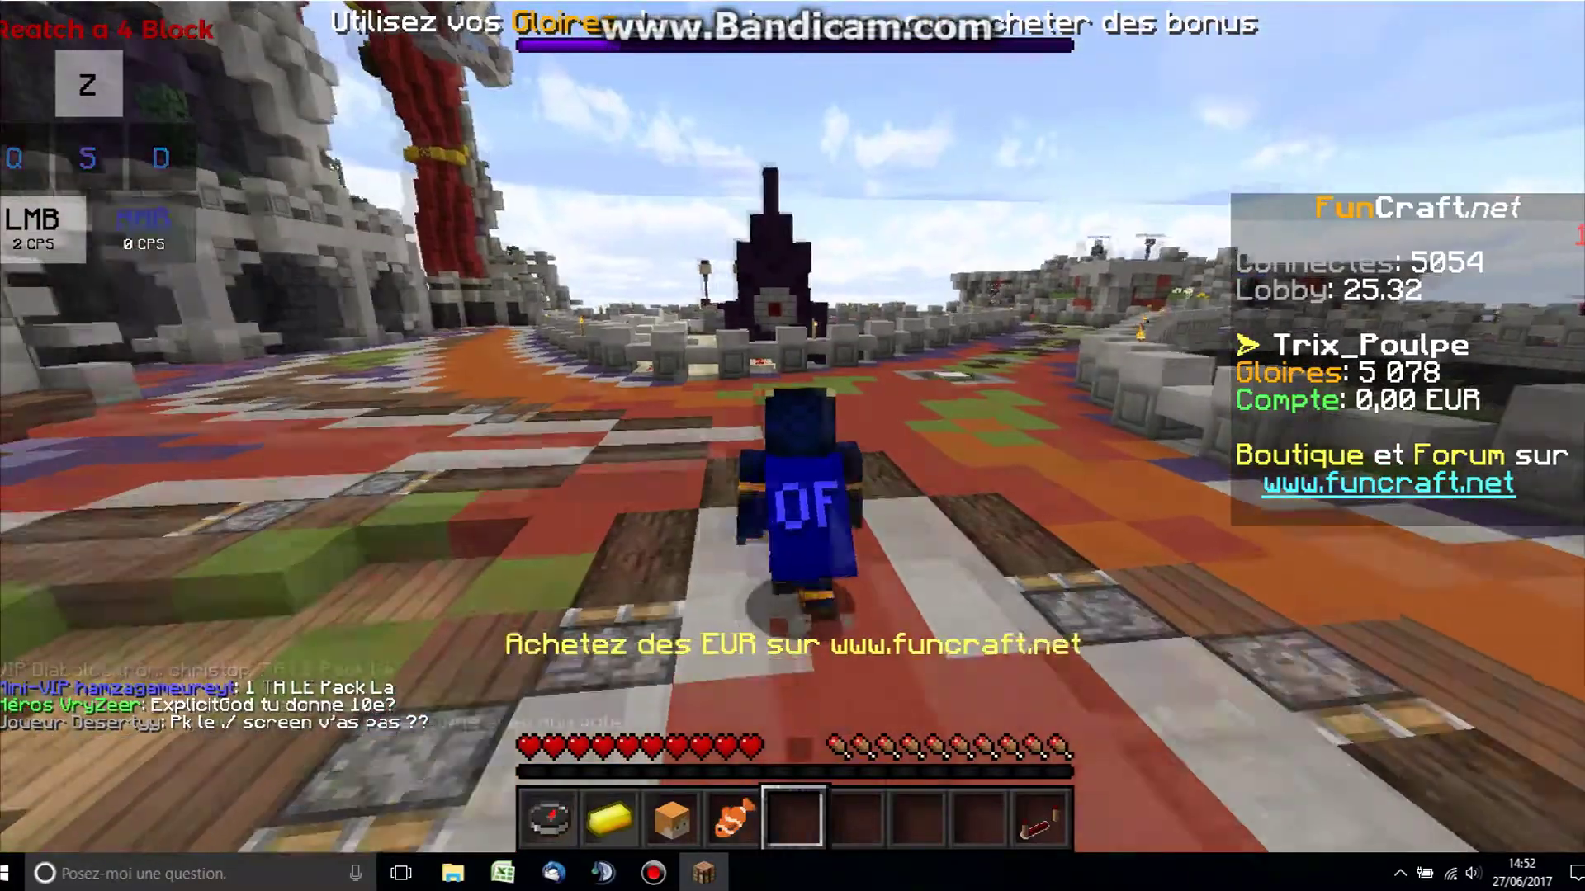
pyautogui.click(794, 428)
pyautogui.rightClick(794, 427)
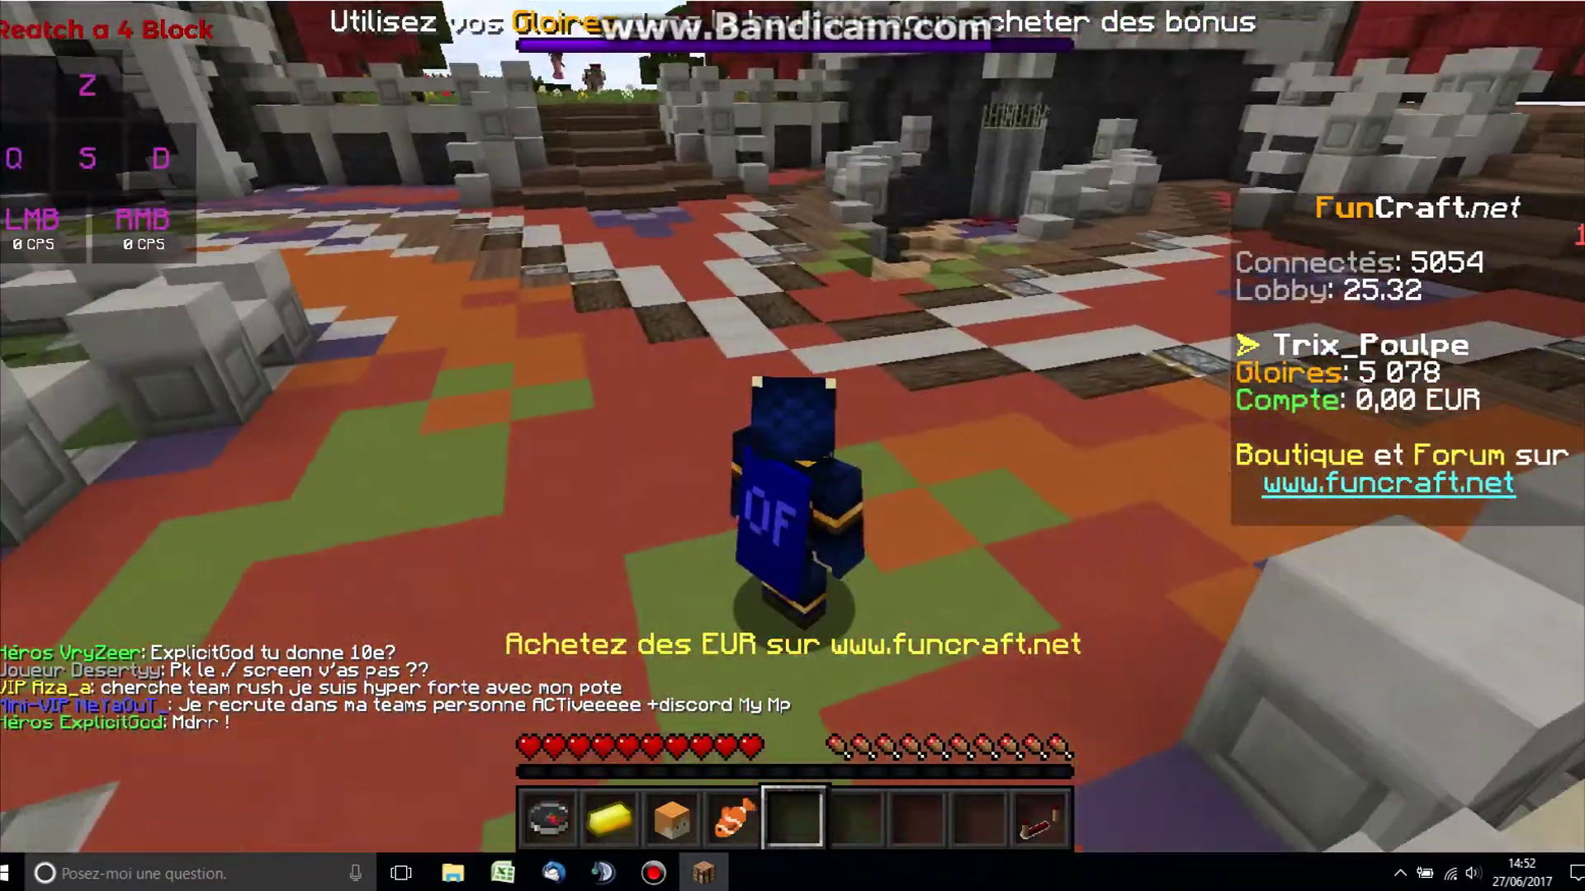
pyautogui.press('z')
pyautogui.click(794, 428)
pyautogui.click(794, 428)
pyautogui.click(794, 427)
pyautogui.click(794, 427)
pyautogui.click(794, 428)
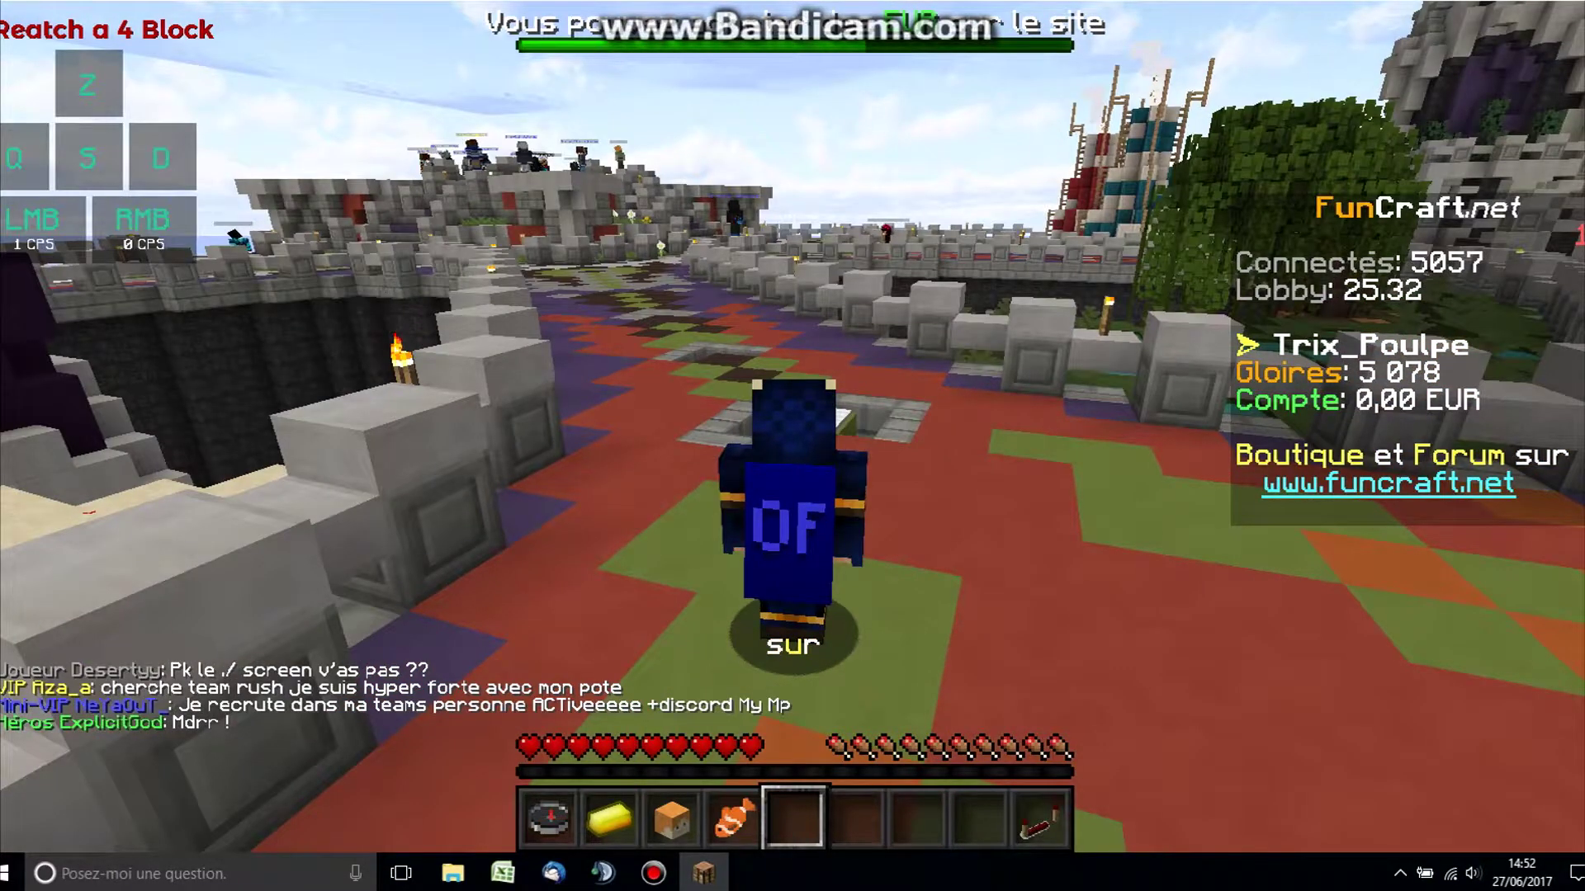
# - Take Minecraft out of full-screen mode and switch to the Chrome browser
pyautogui.press('F11')
pyautogui.press('t')
pyautogui.press('Escape')
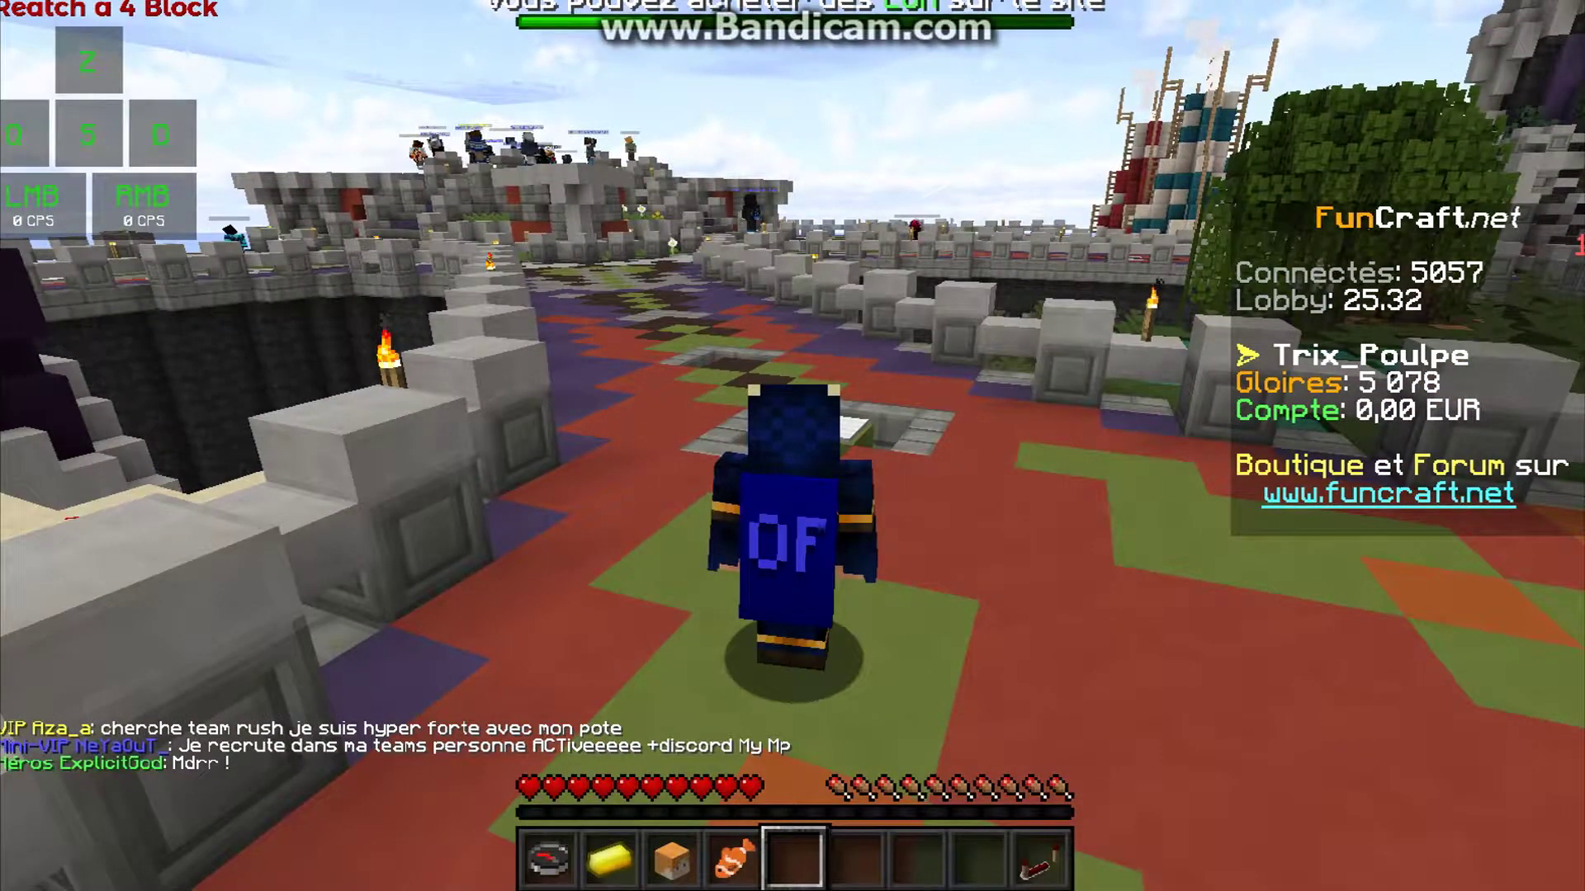
pyautogui.press('F11')
pyautogui.press('t')
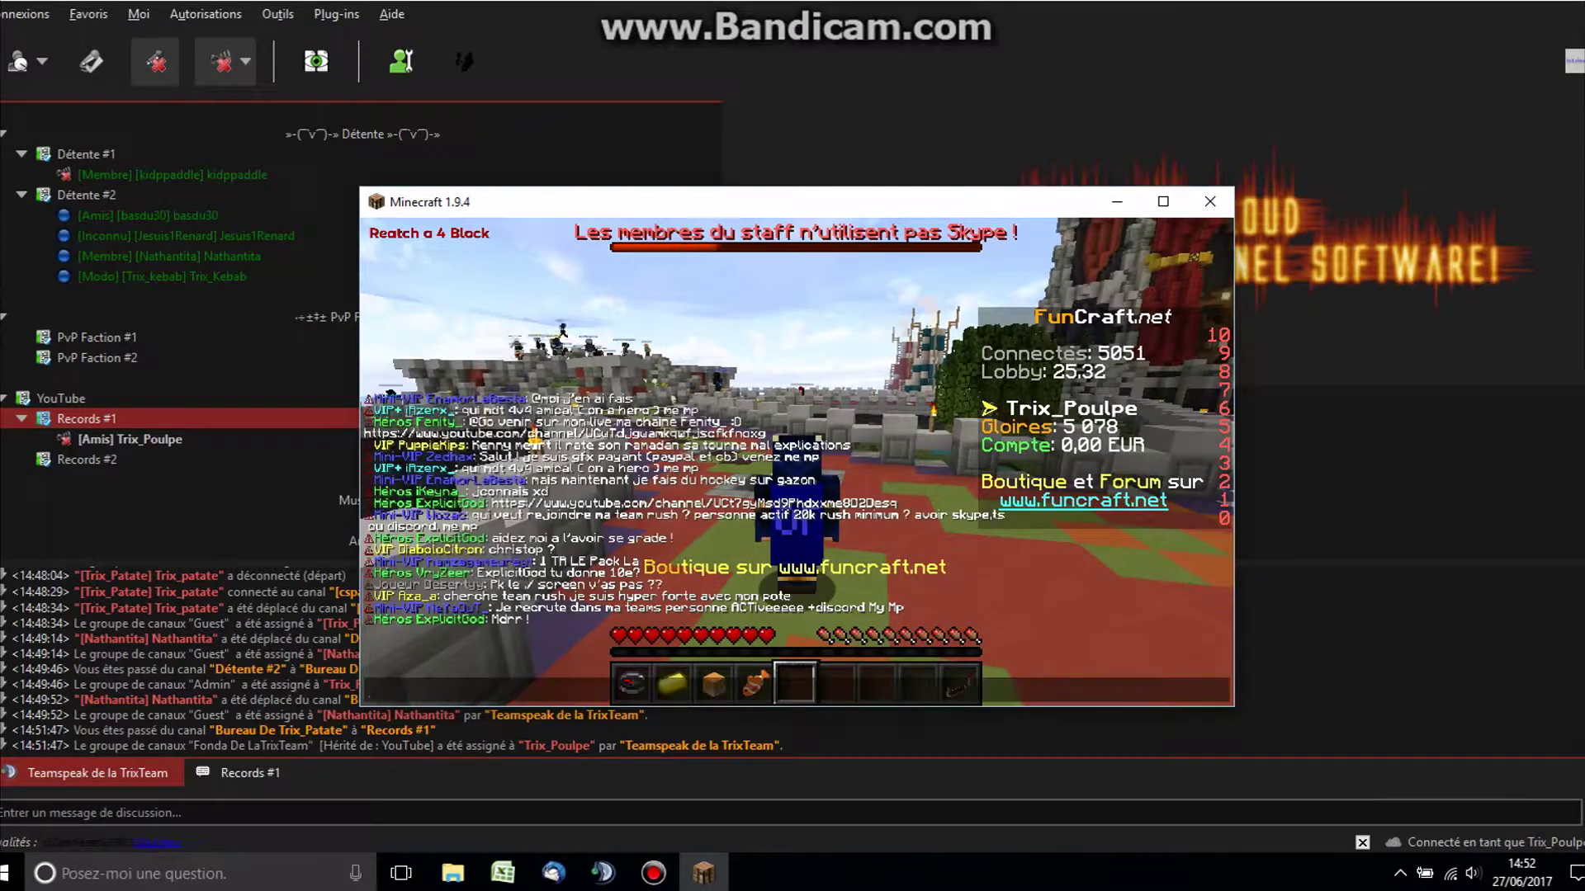
pyautogui.hotkey('alt', 'Tab')
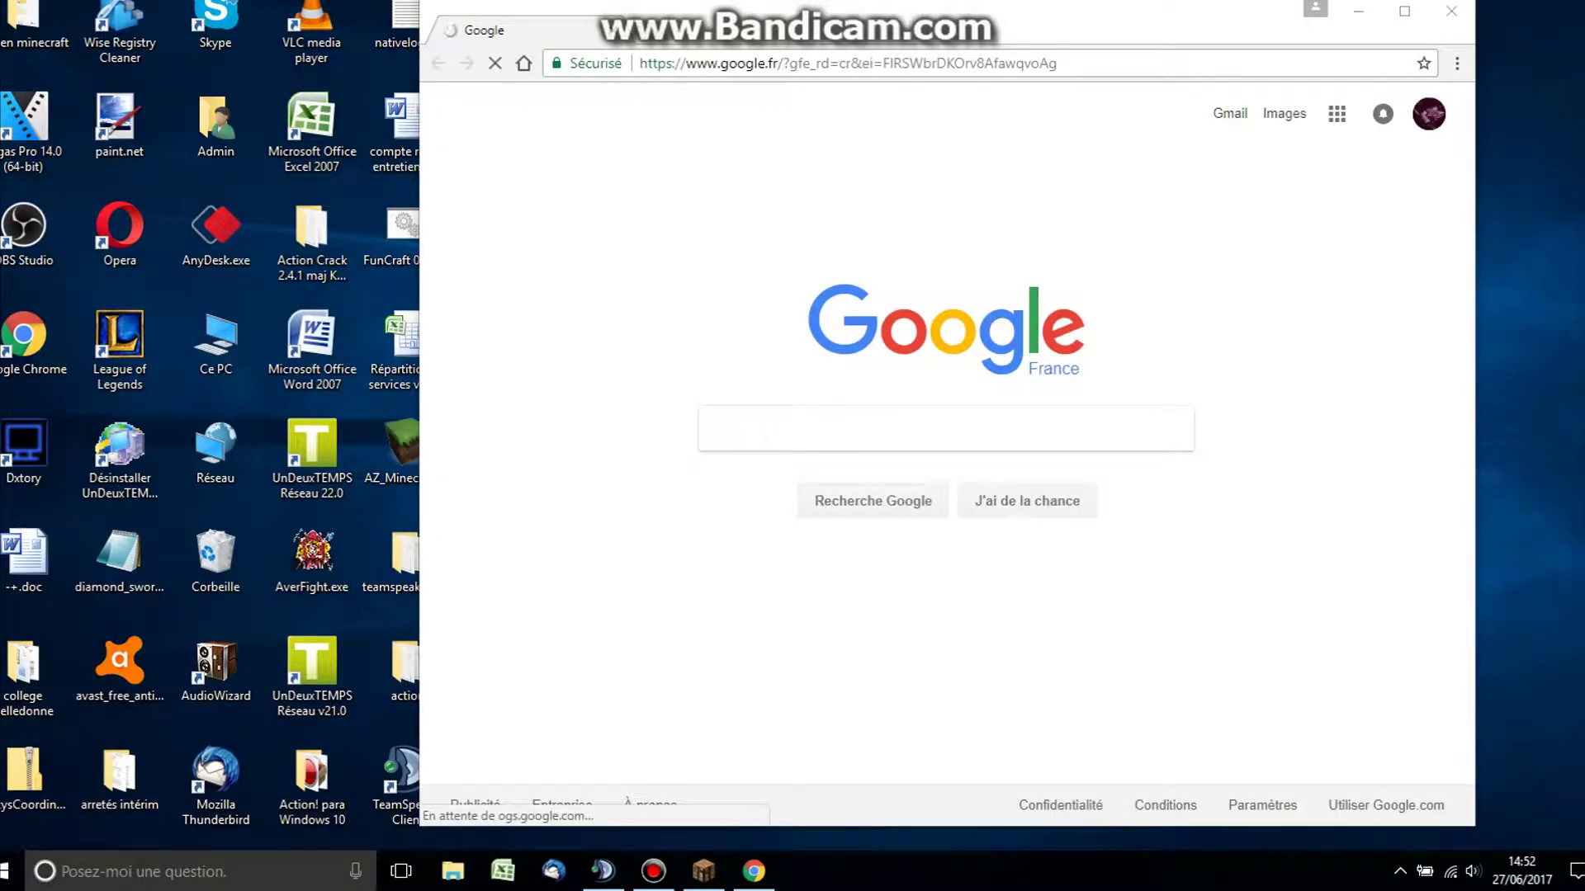
# - Search Google for minecraft cape and open the MinecraftCapes.co.uk website
pyautogui.click(908, 428)
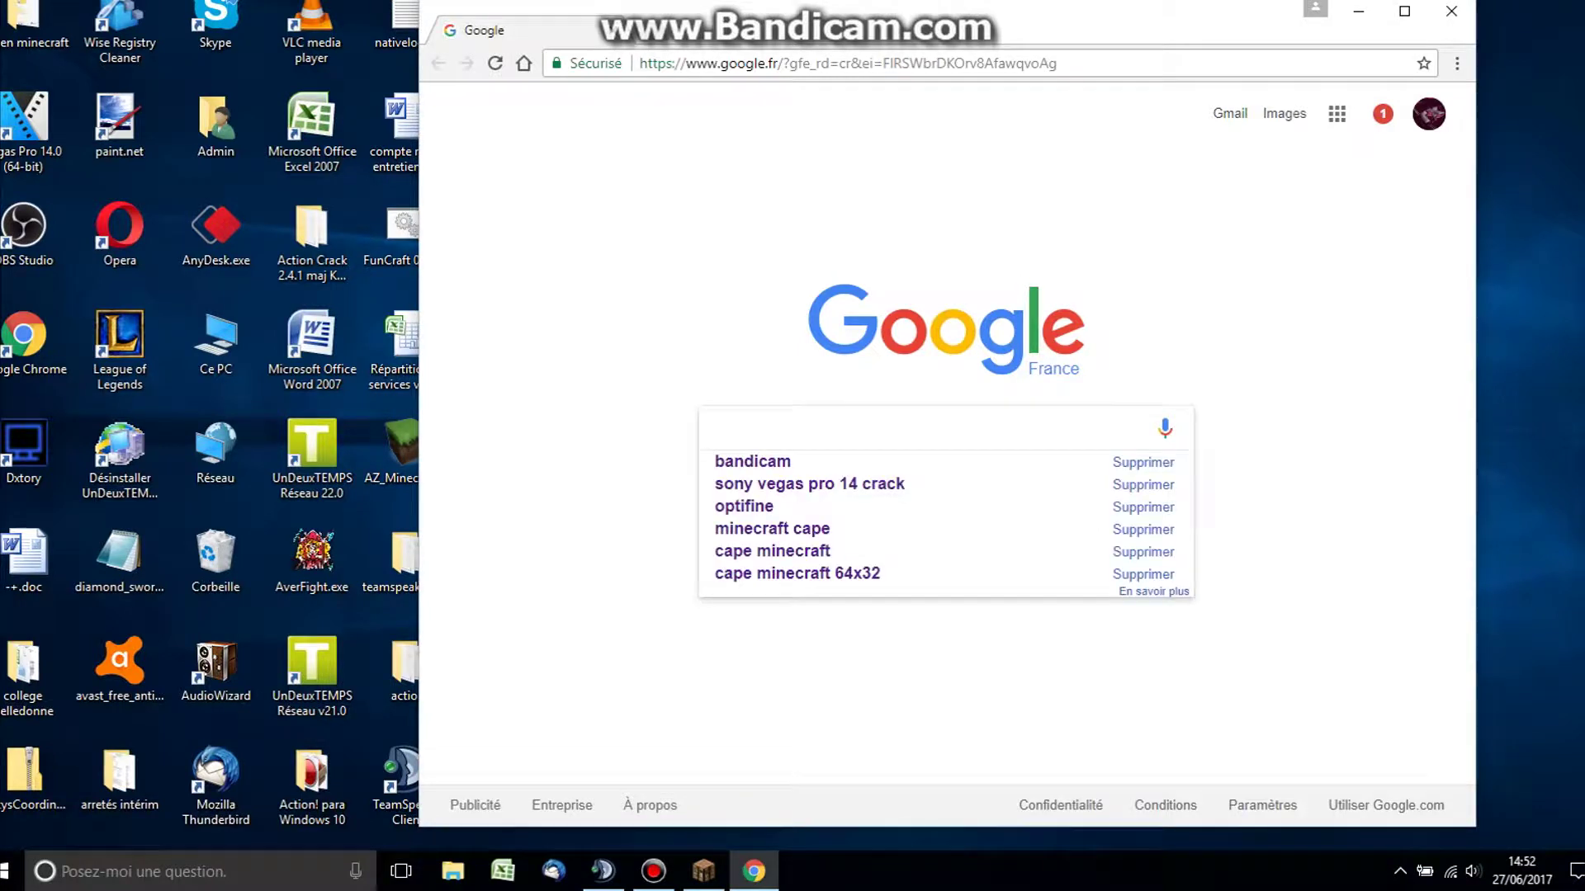
pyautogui.write('mie')
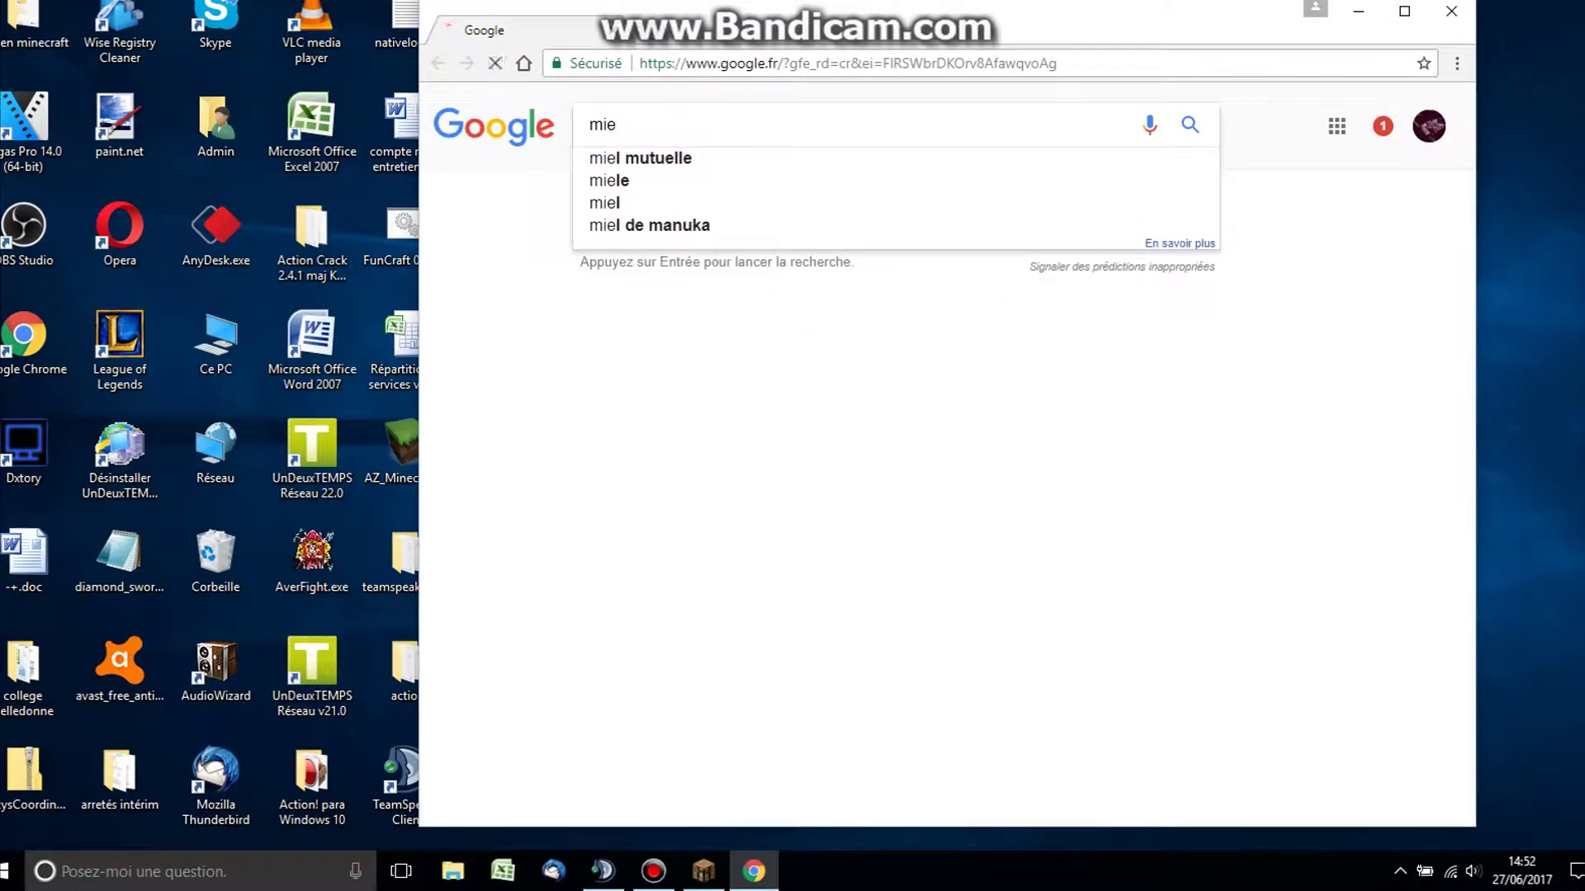
pyautogui.press('BackSpace')
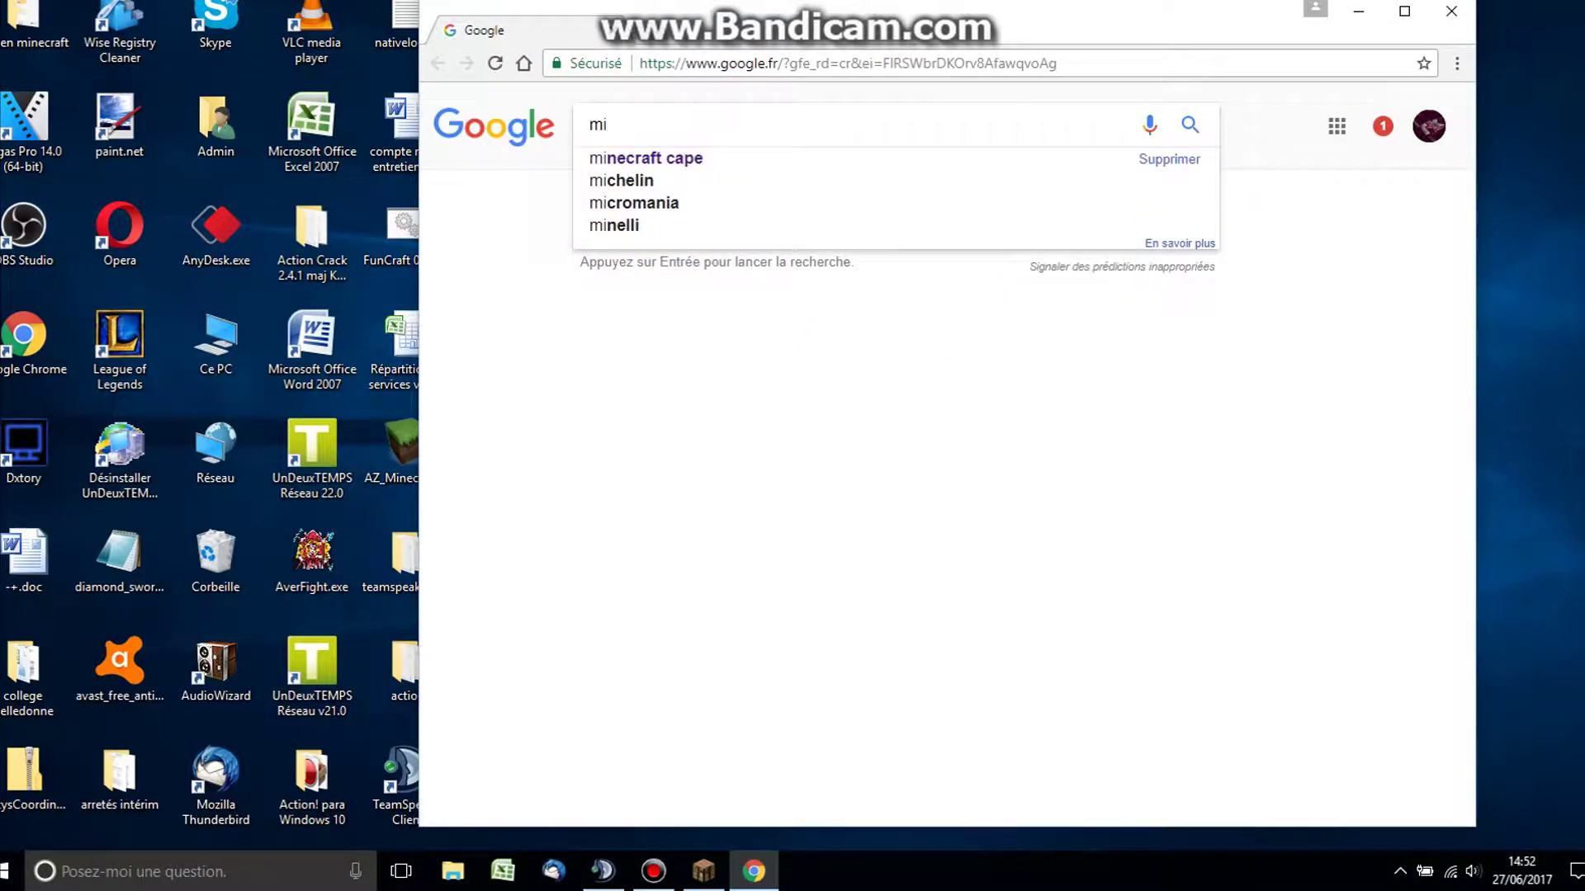
pyautogui.press('Down')
pyautogui.press('Return')
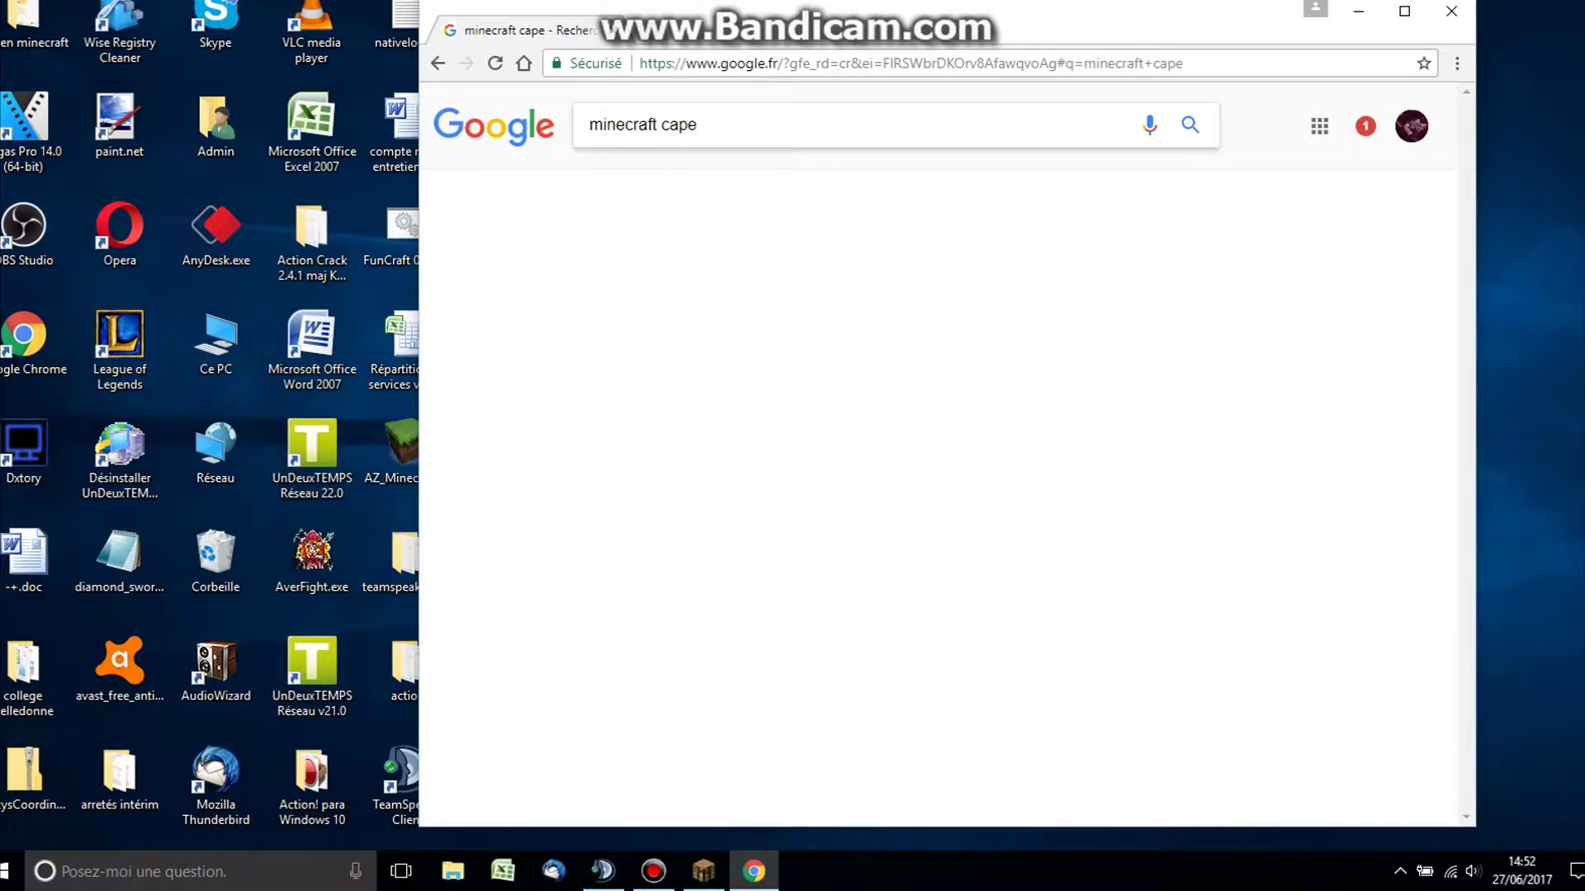
pyautogui.click(681, 270)
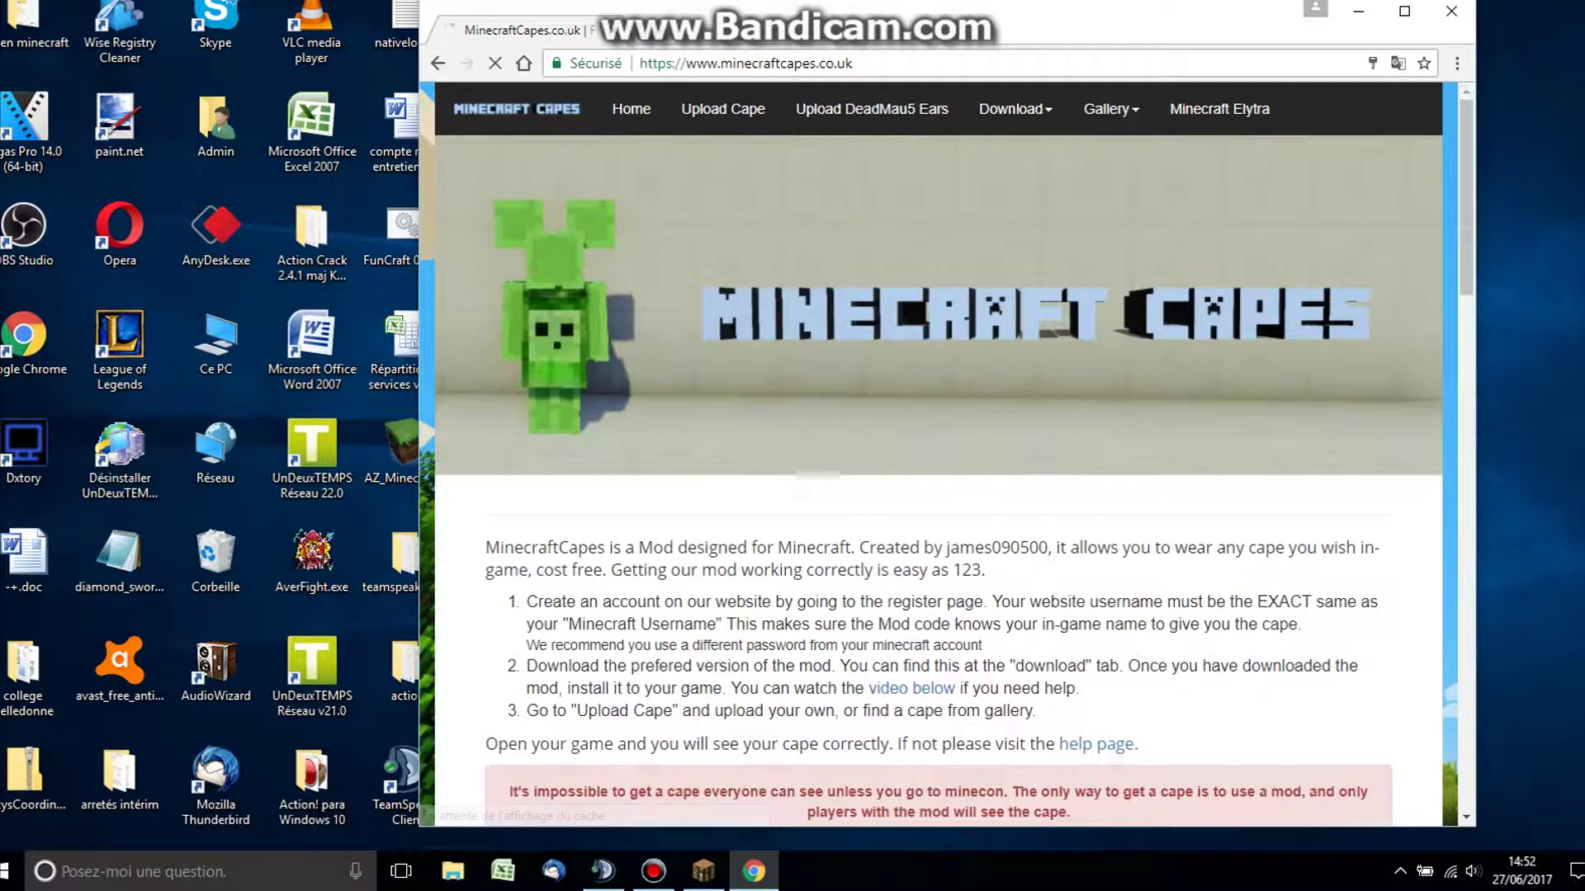
# - Download the Forge version of MinecraftCapes for Minecraft 1.9.4 and keep the jar file
pyautogui.scroll(-4, 938, 454)
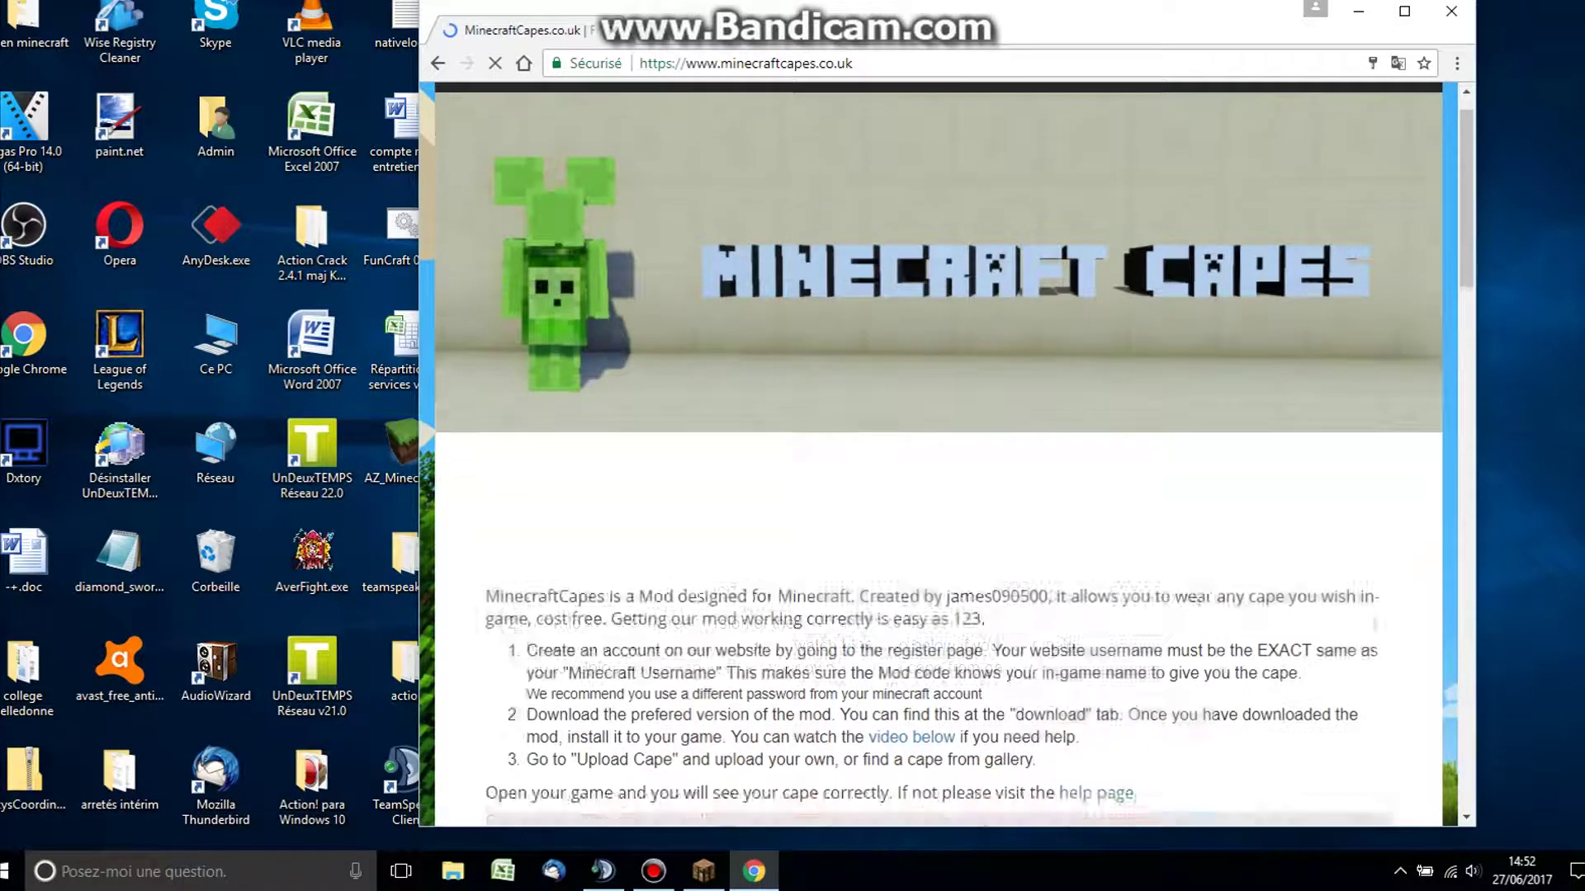
pyautogui.scroll(2, 938, 454)
pyautogui.scroll(3, 938, 454)
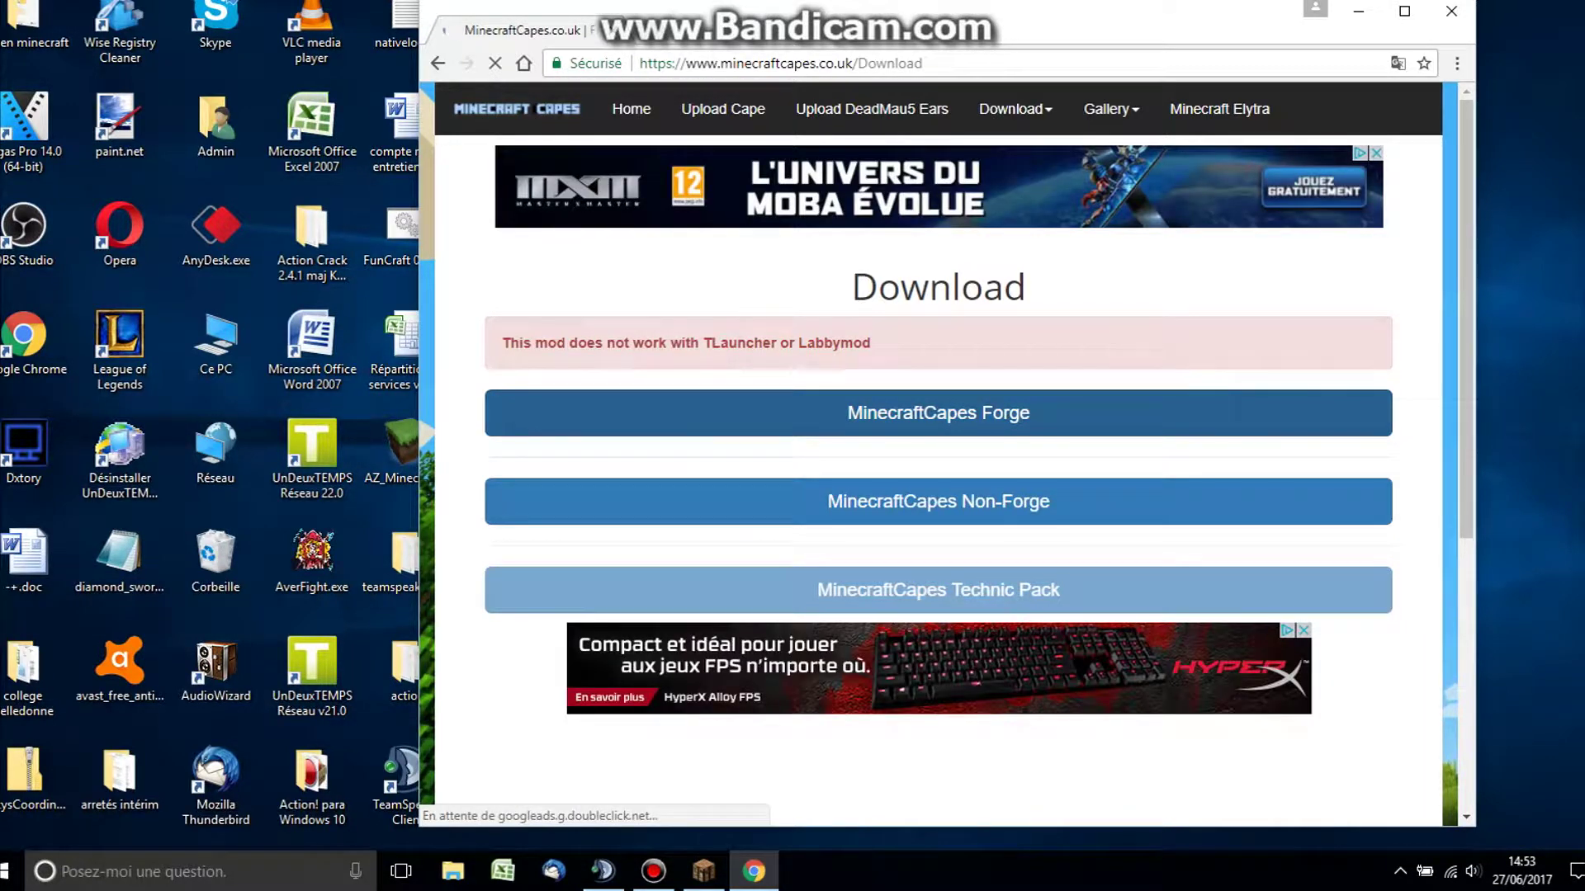
pyautogui.click(938, 412)
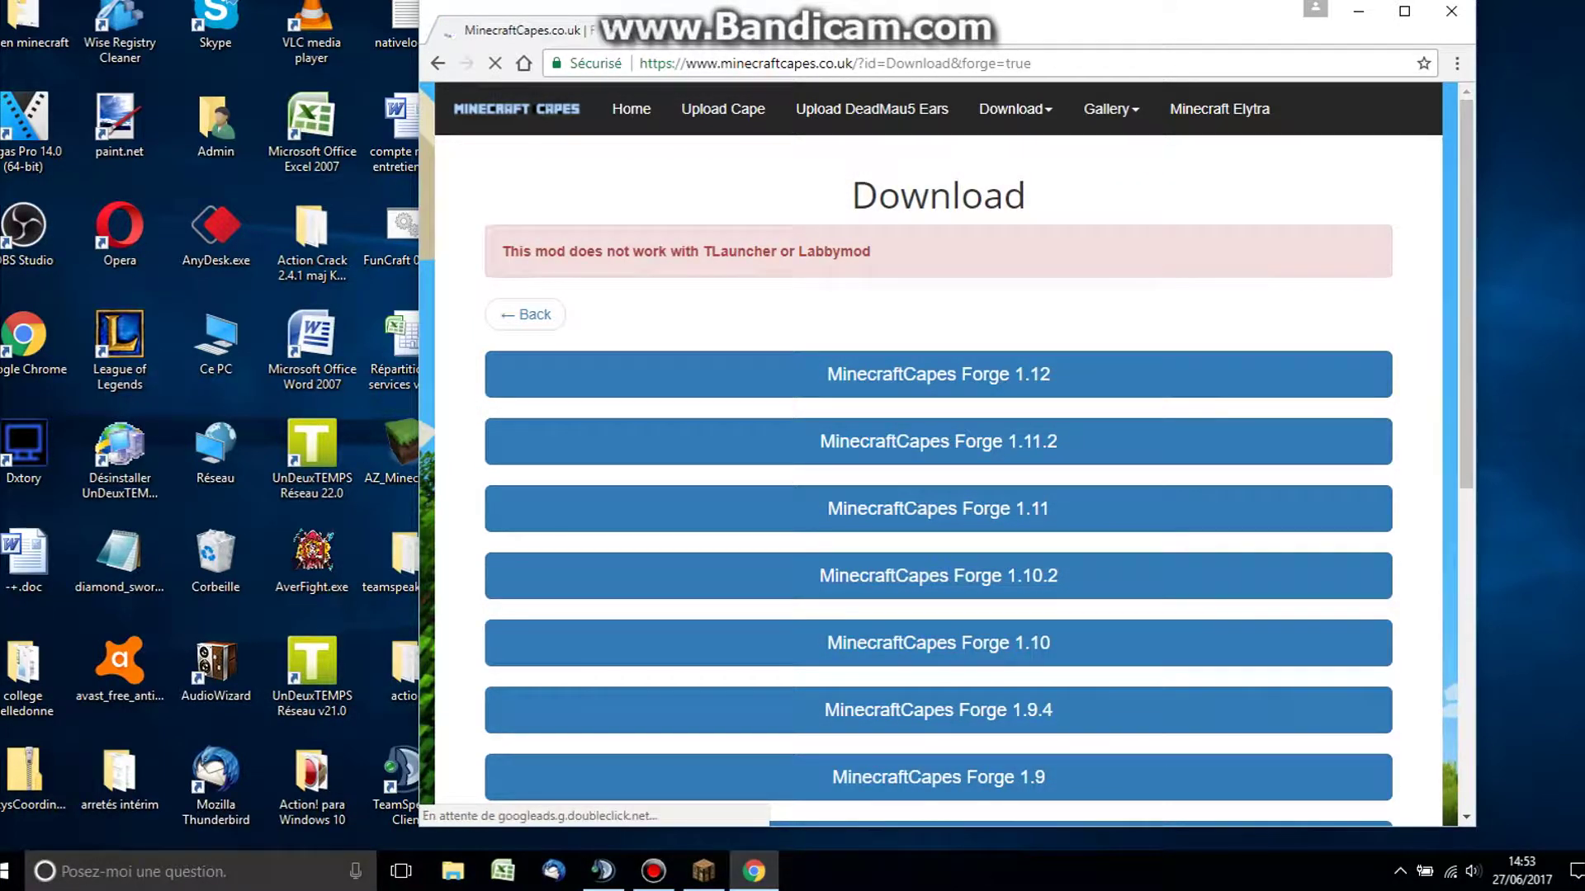
pyautogui.scroll(-5, 939, 461)
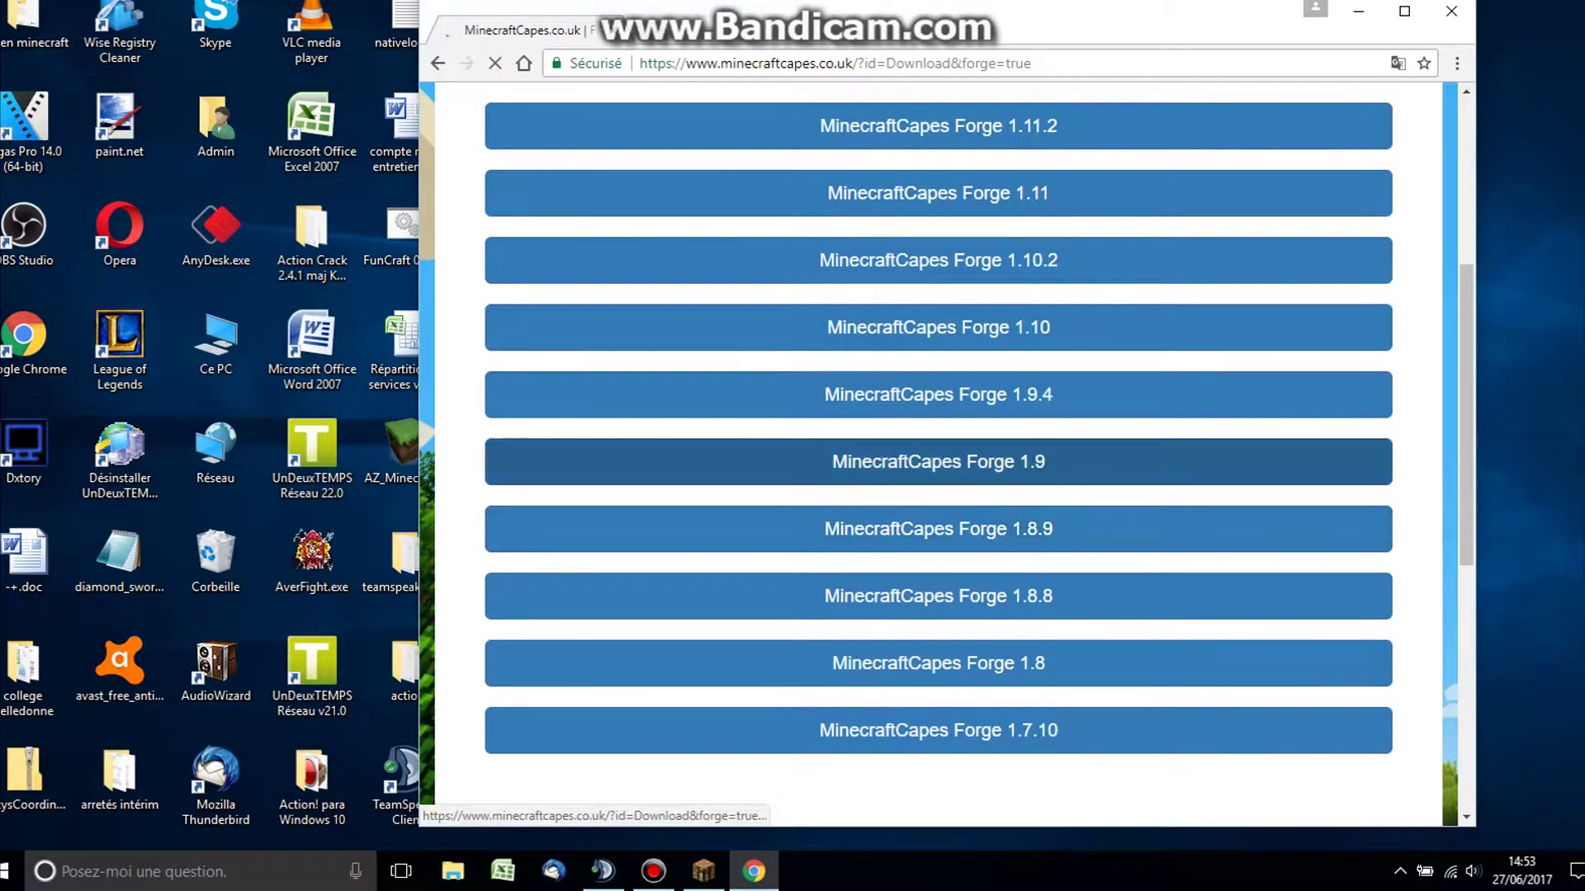
pyautogui.click(938, 395)
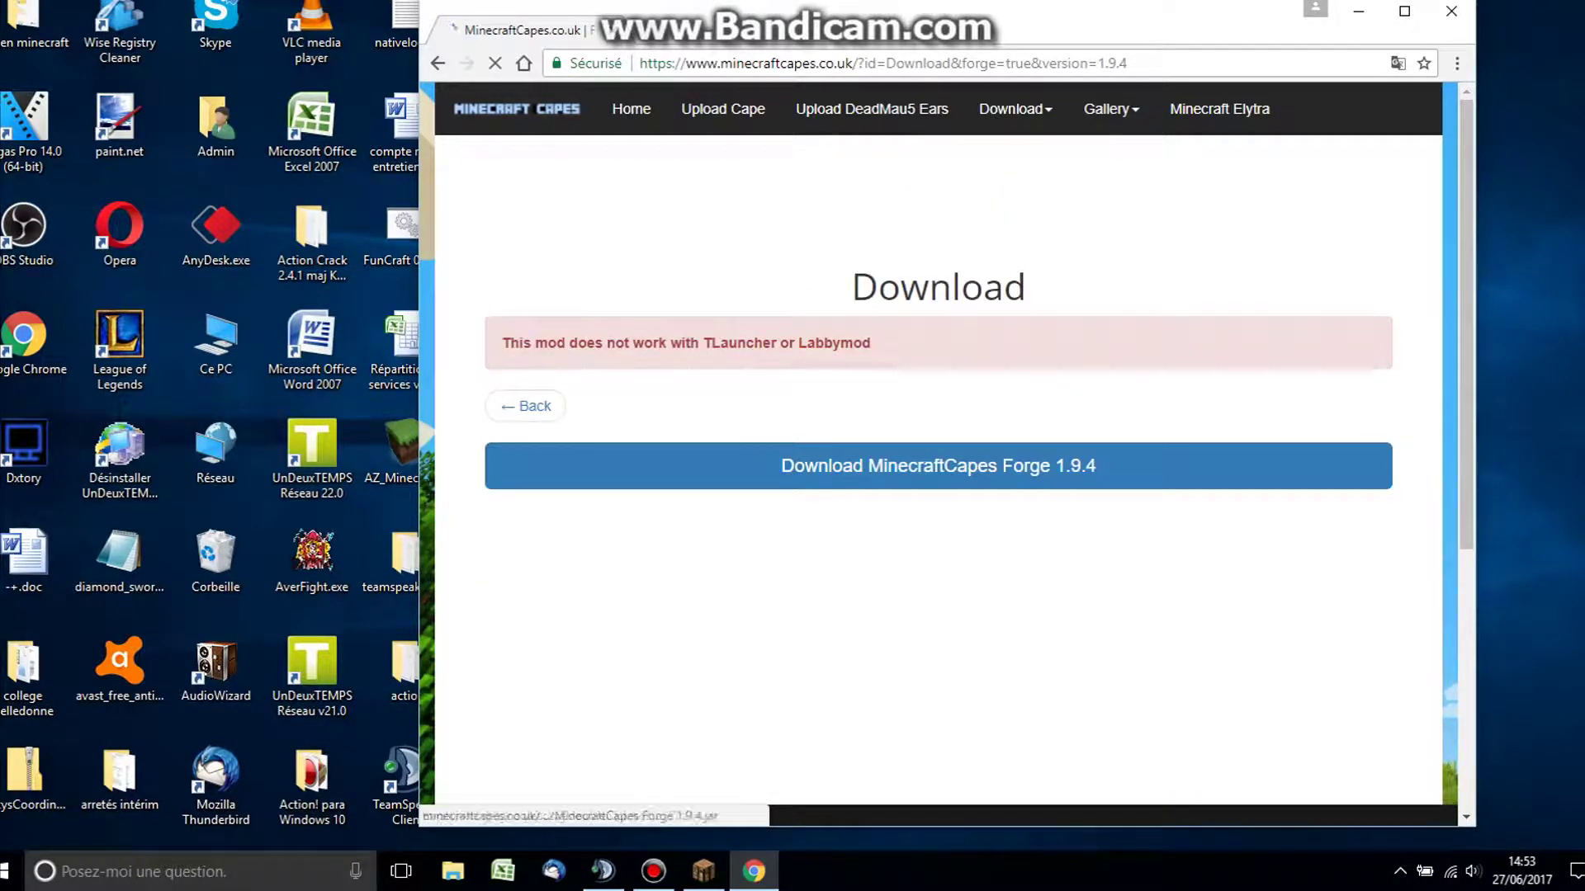
pyautogui.click(938, 466)
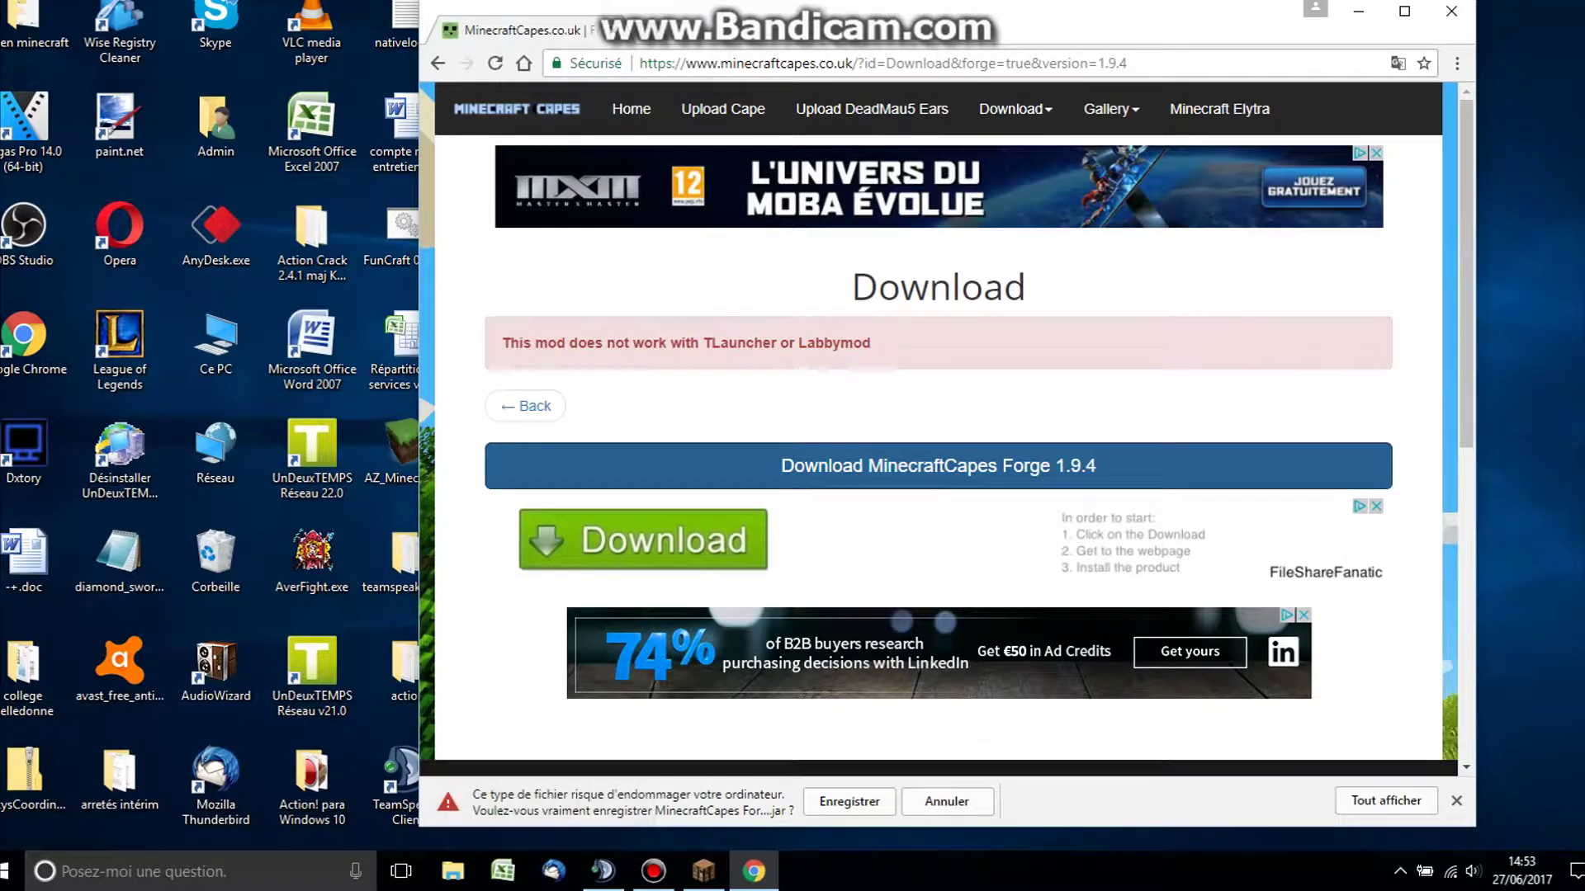
pyautogui.click(848, 801)
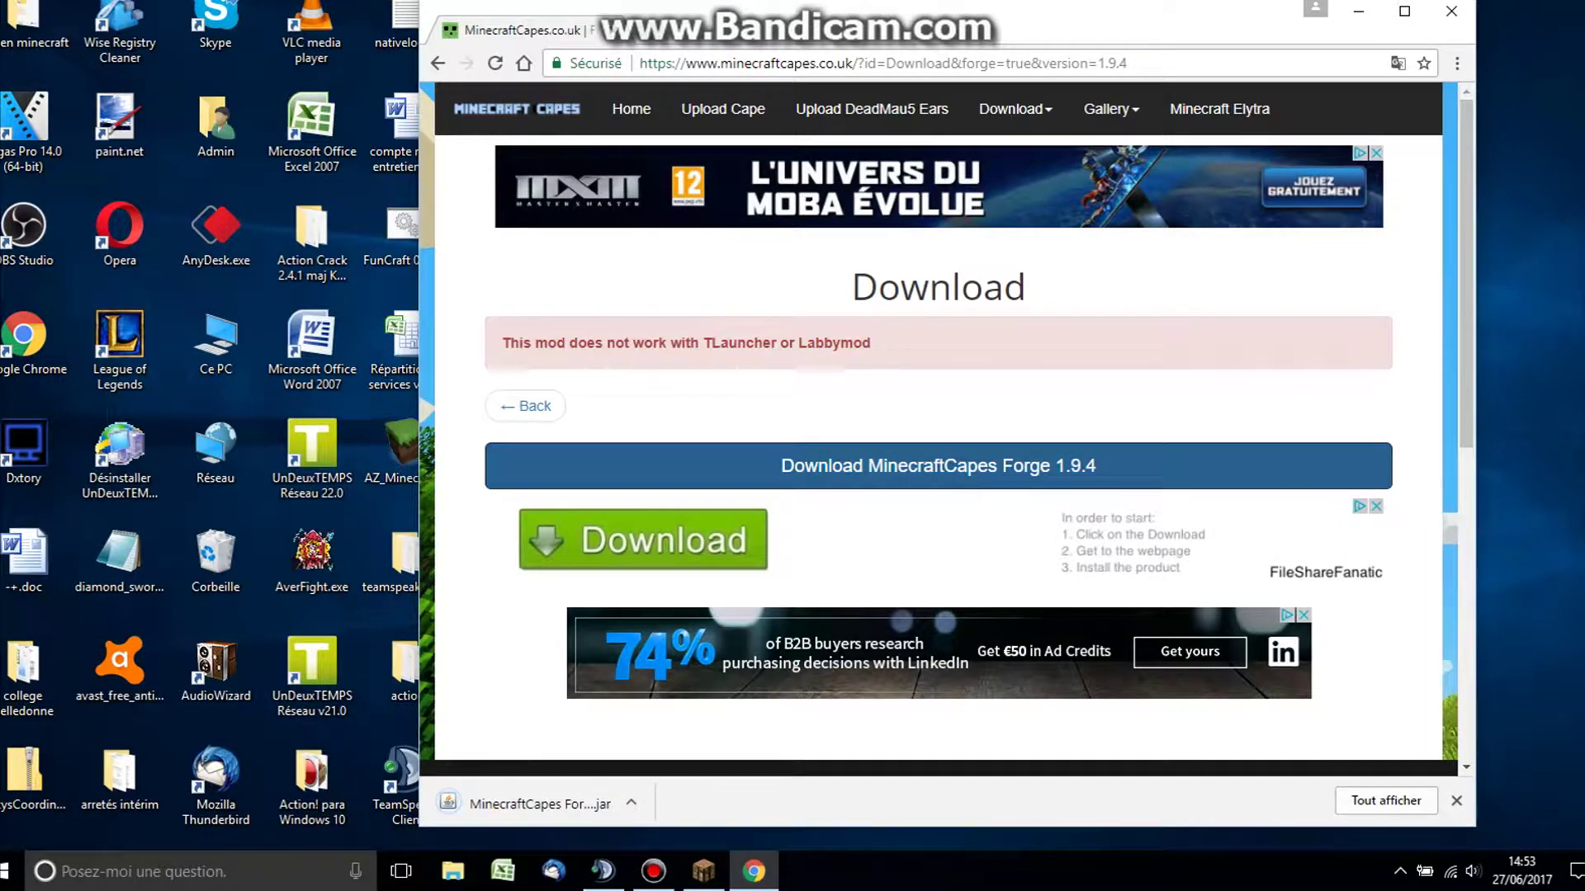
# - Open the mods folder inside .minecraft by running %appdata%
pyautogui.press('super+r')
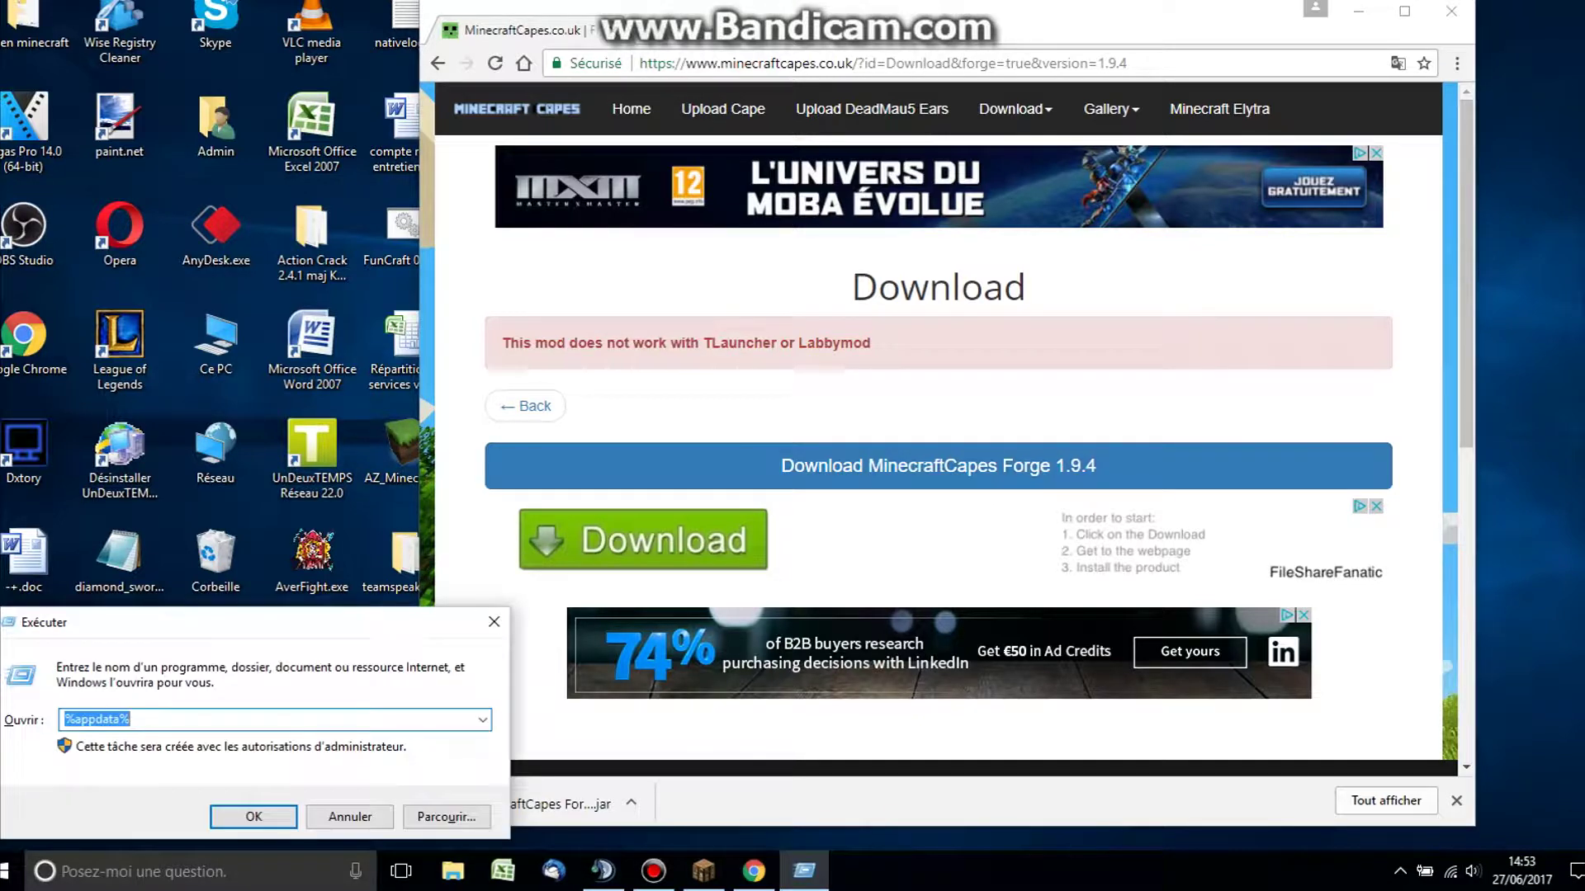
pyautogui.press('Return')
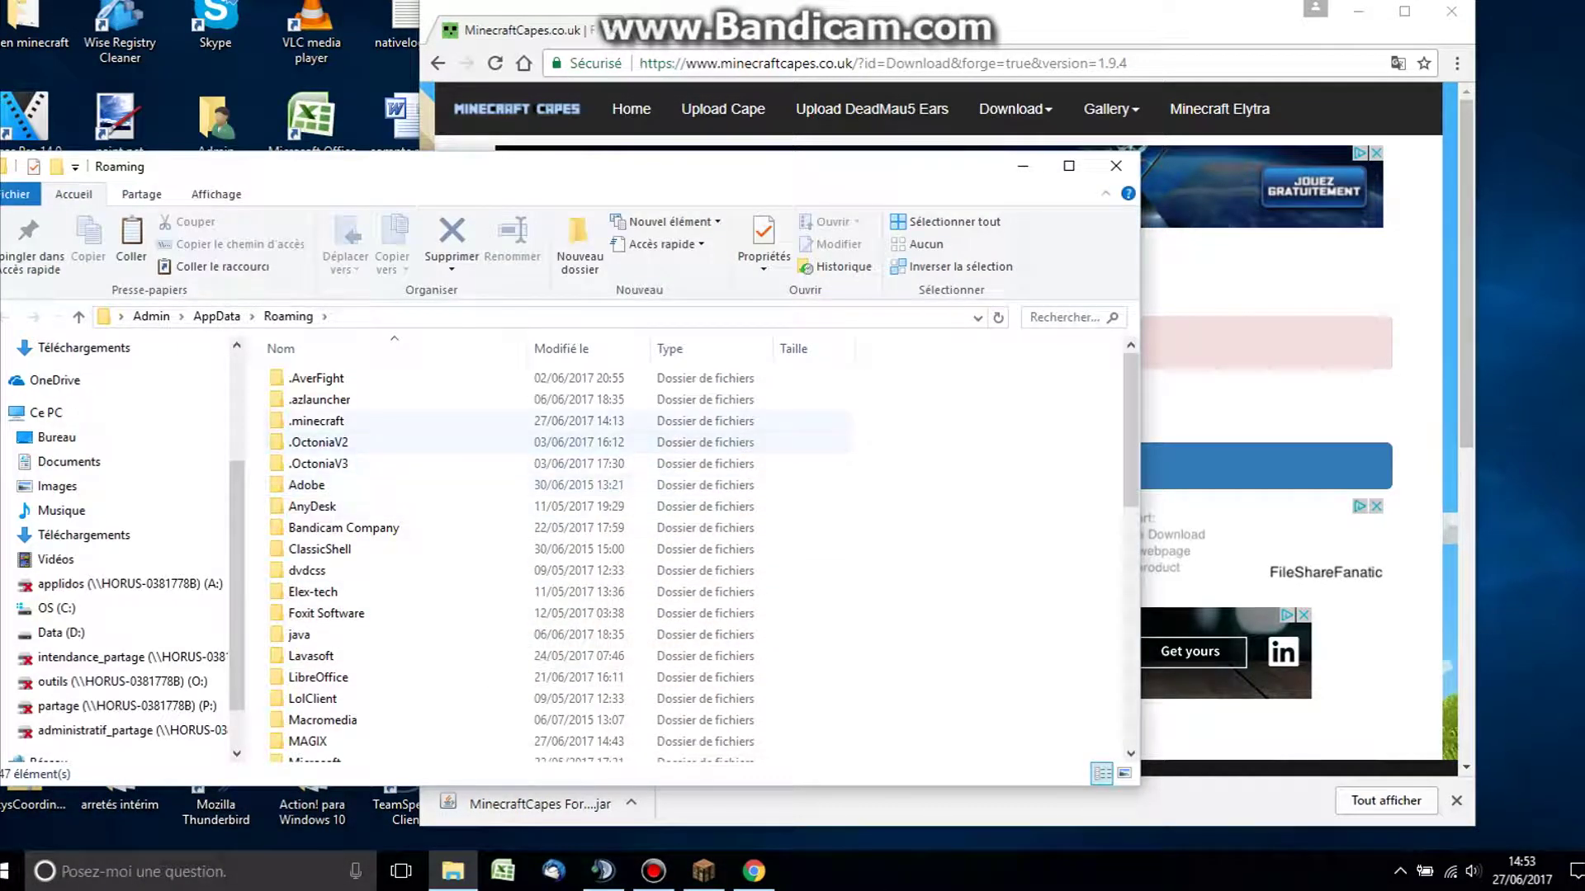
pyautogui.click(330, 420)
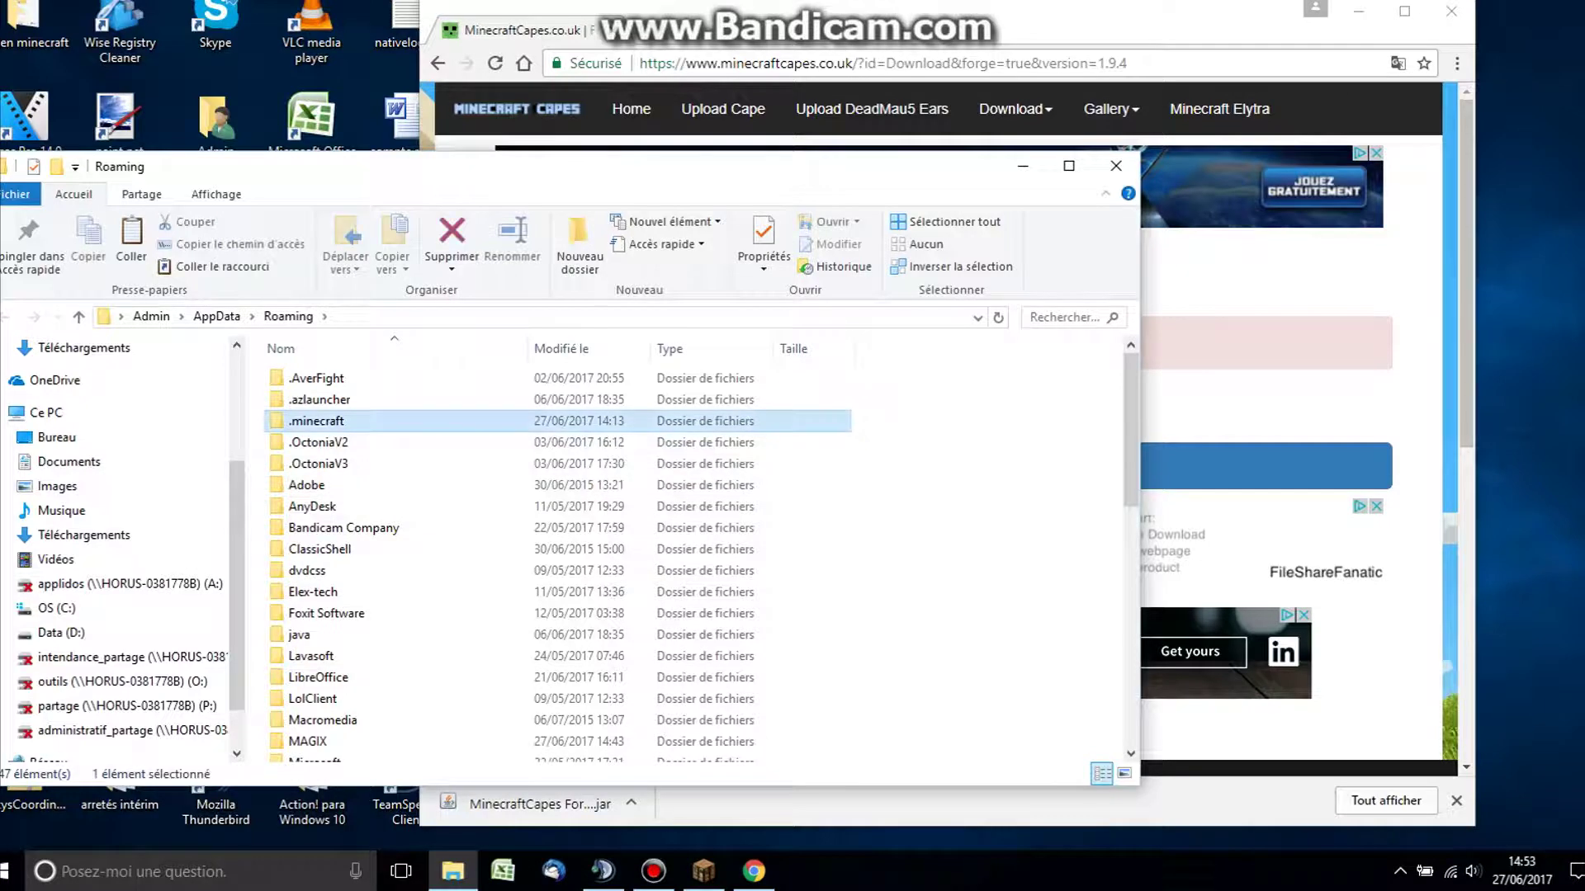
pyautogui.doubleClick(330, 421)
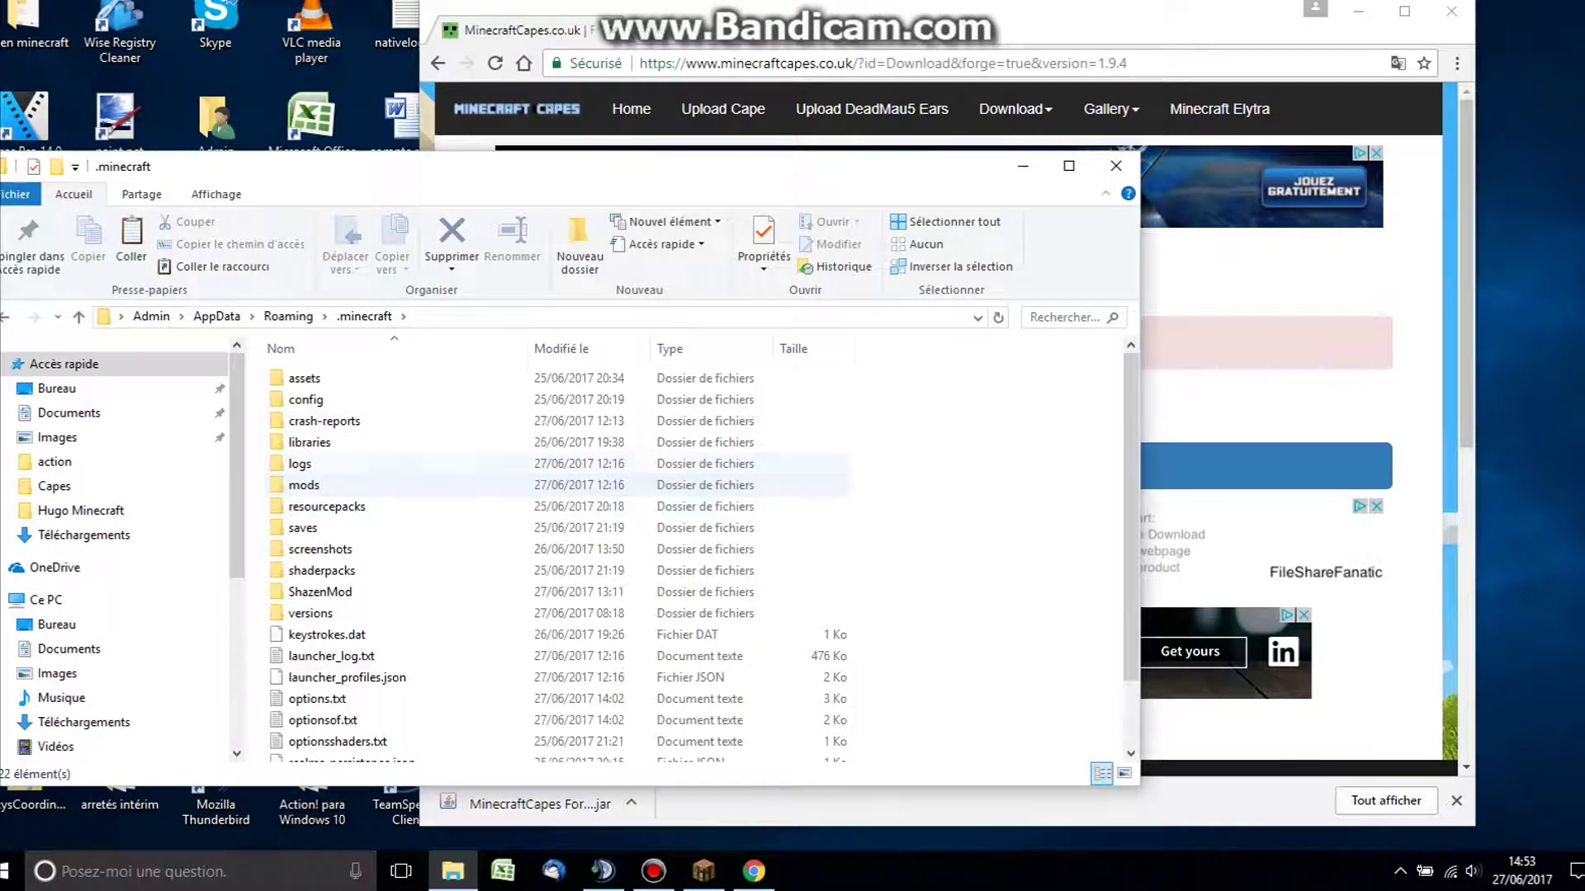
pyautogui.doubleClick(330, 486)
pyautogui.moveTo(336, 495); pyautogui.dragTo(394, 513)
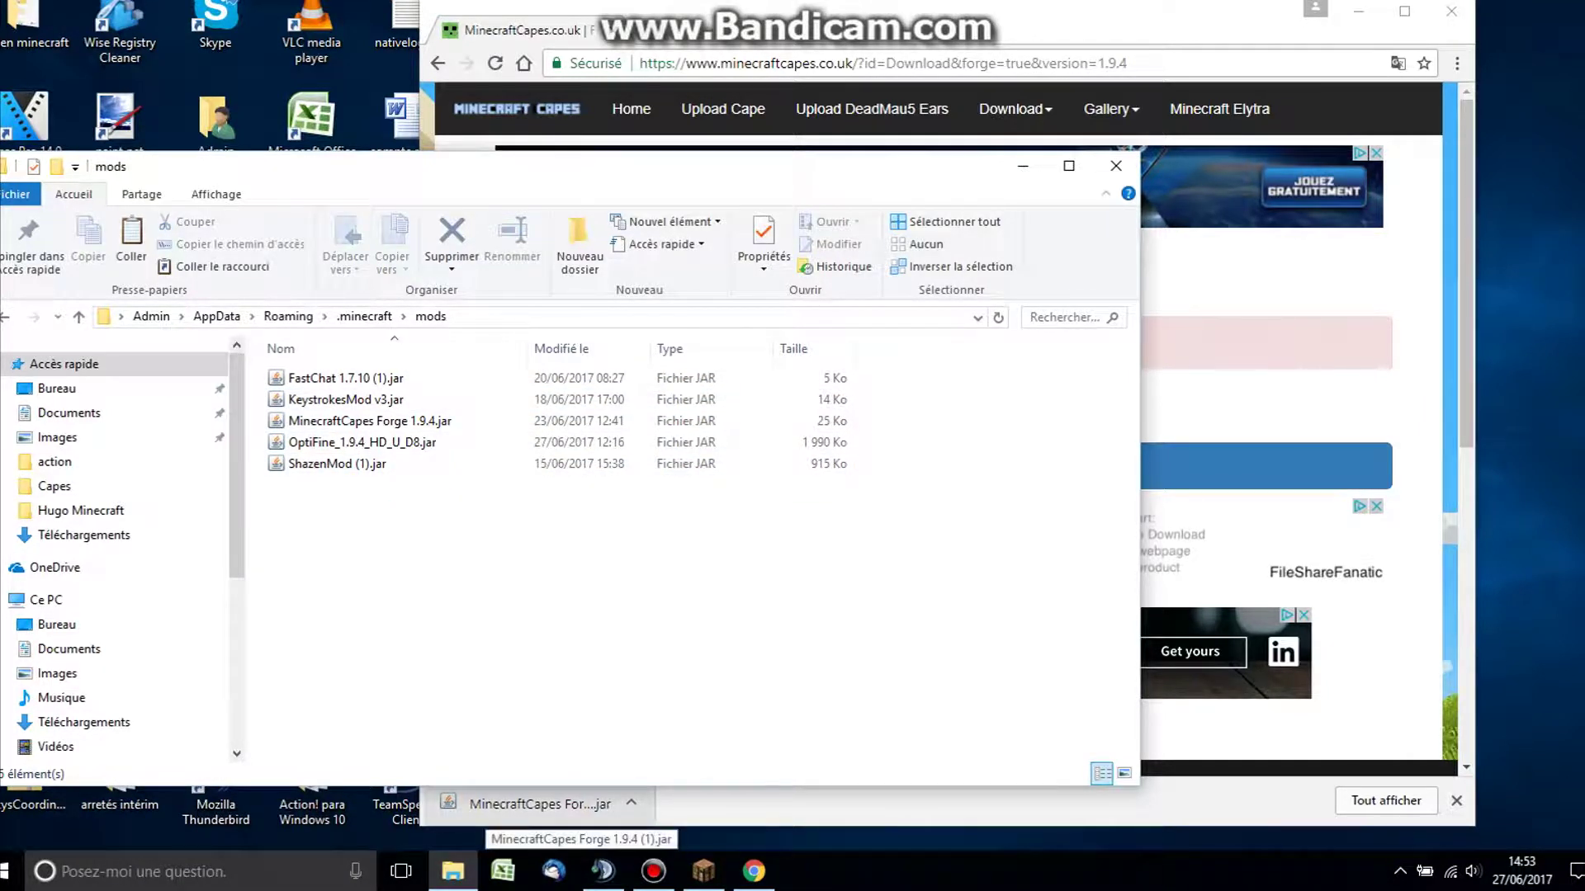
# - Check the MinecraftCapes Forge 1.9.4 and OptiFine 1.9.4 jar files in the mods folder and close the window
pyautogui.click(396, 421)
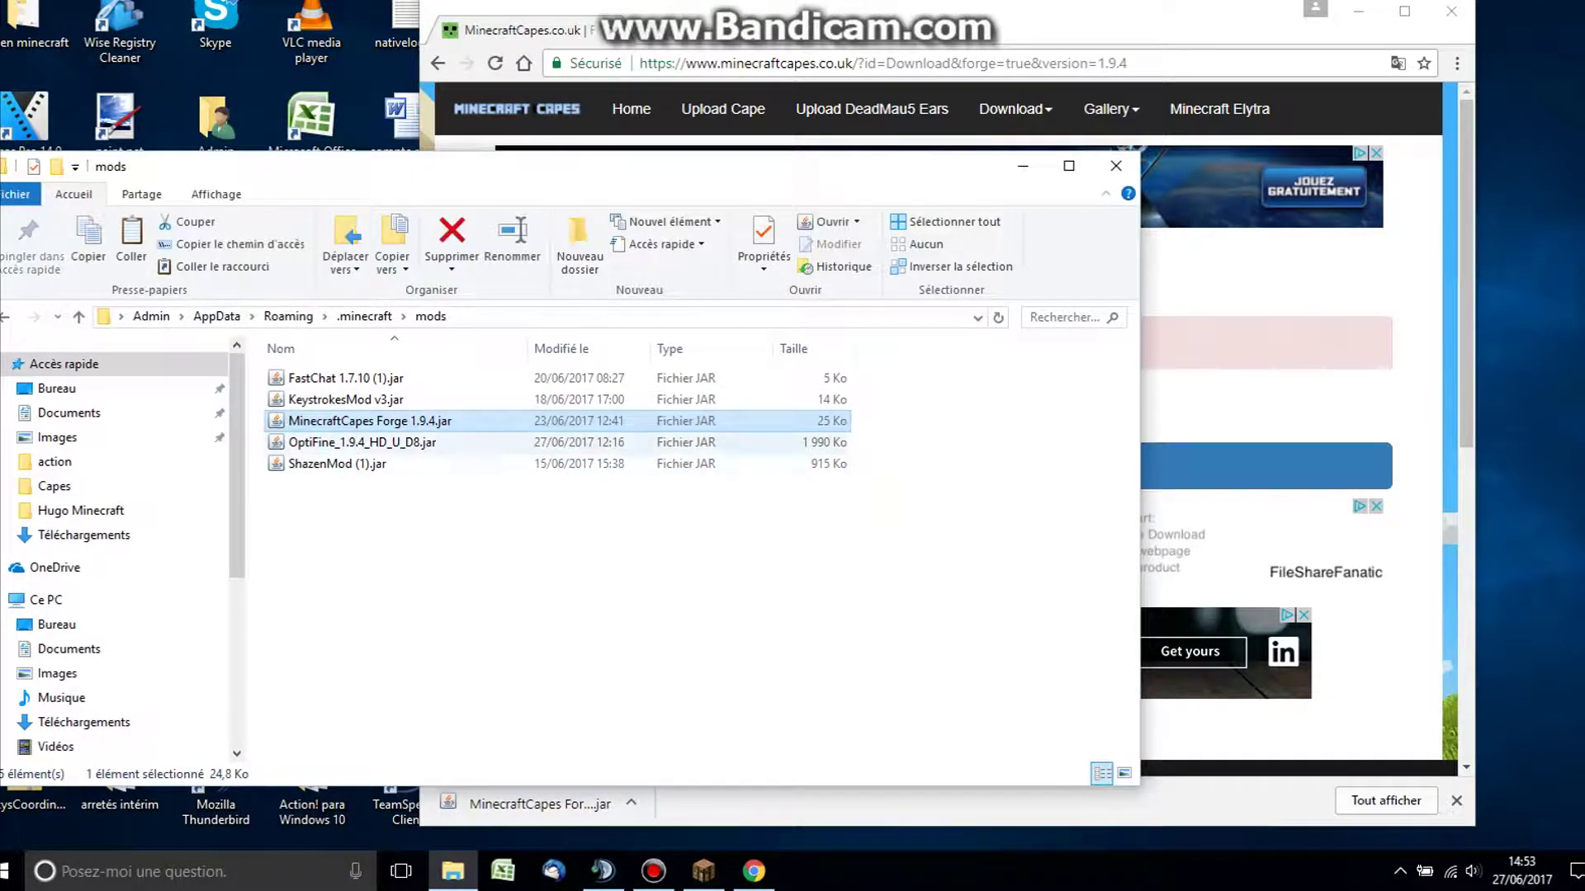
pyautogui.moveTo(303, 536); pyautogui.dragTo(349, 508)
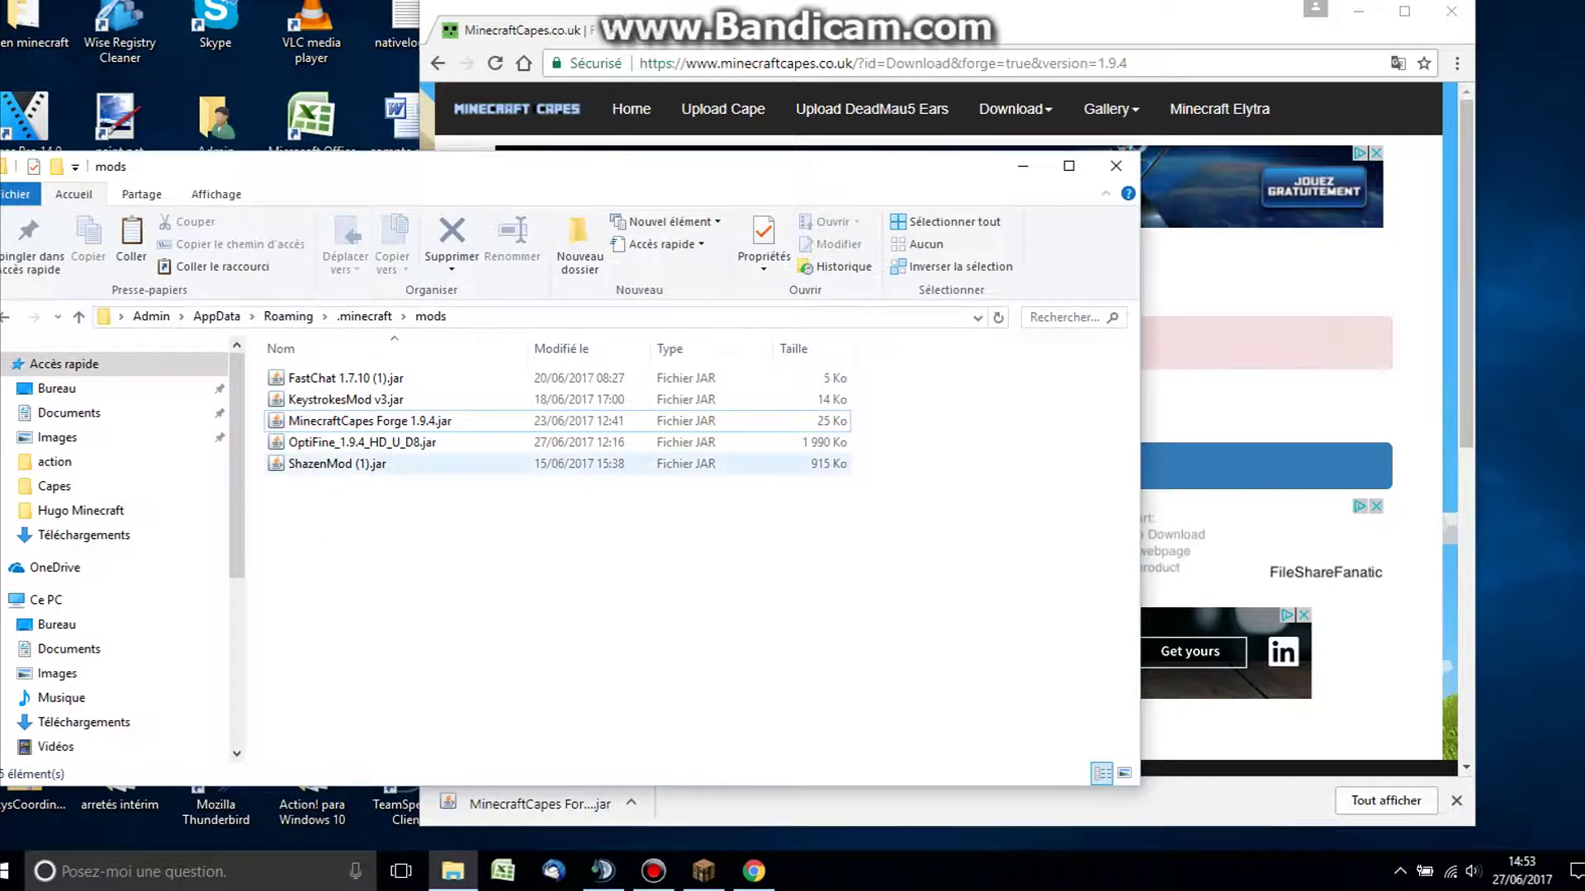
pyautogui.click(363, 442)
pyautogui.click(363, 525)
pyautogui.moveTo(393, 534); pyautogui.dragTo(359, 541)
pyautogui.click(1115, 165)
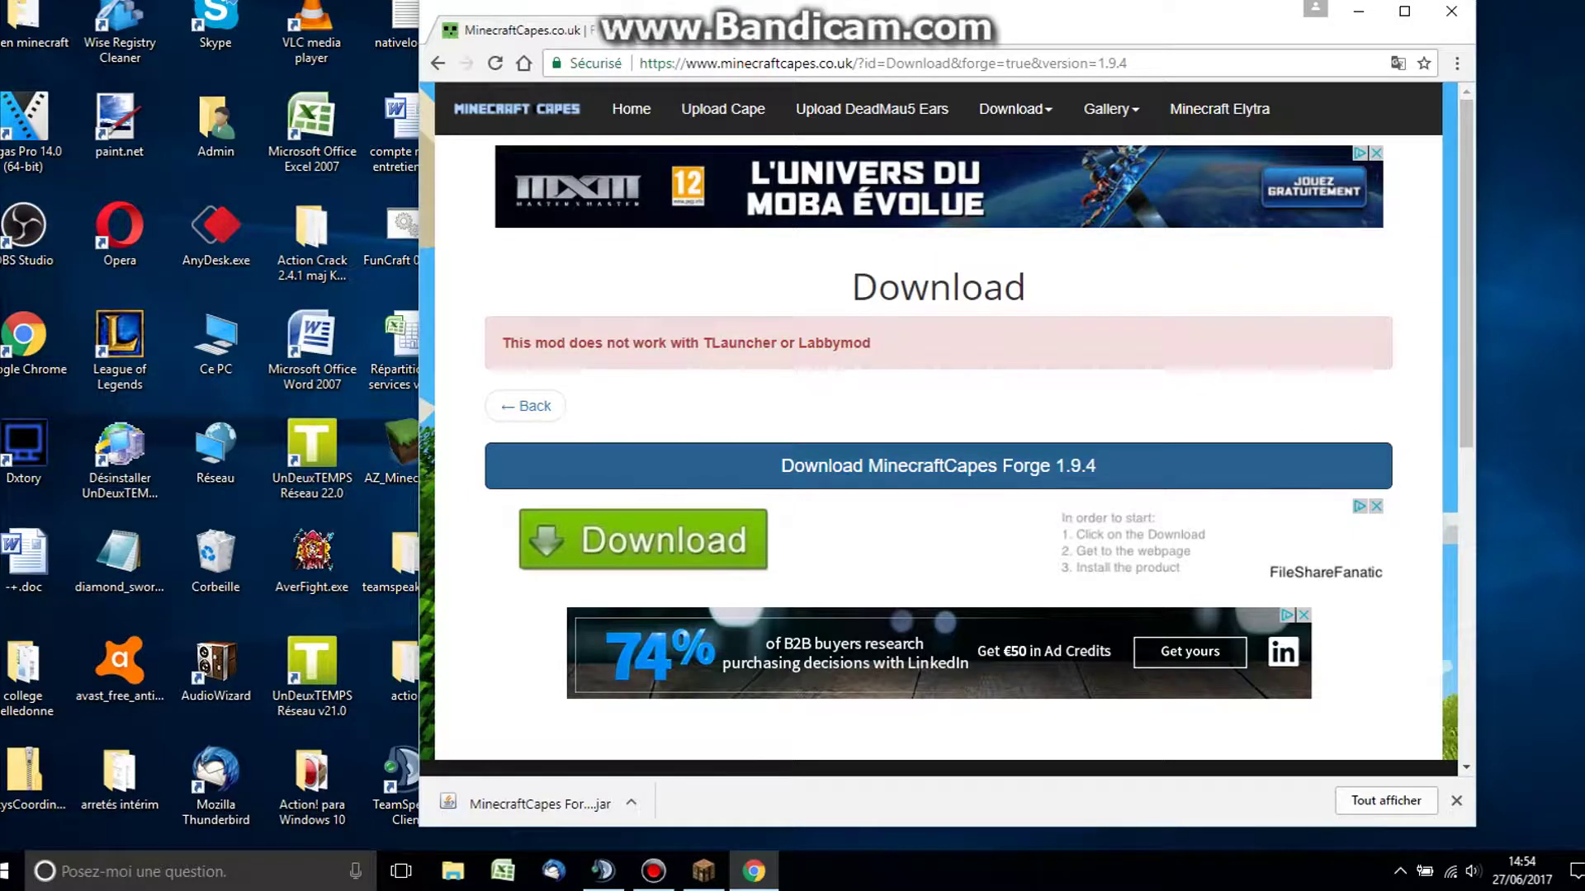
# - Search for optifine in a new browser tab and browse the OptiFine Downloads page's version list
pyautogui.hotkey('ctrl', 't')
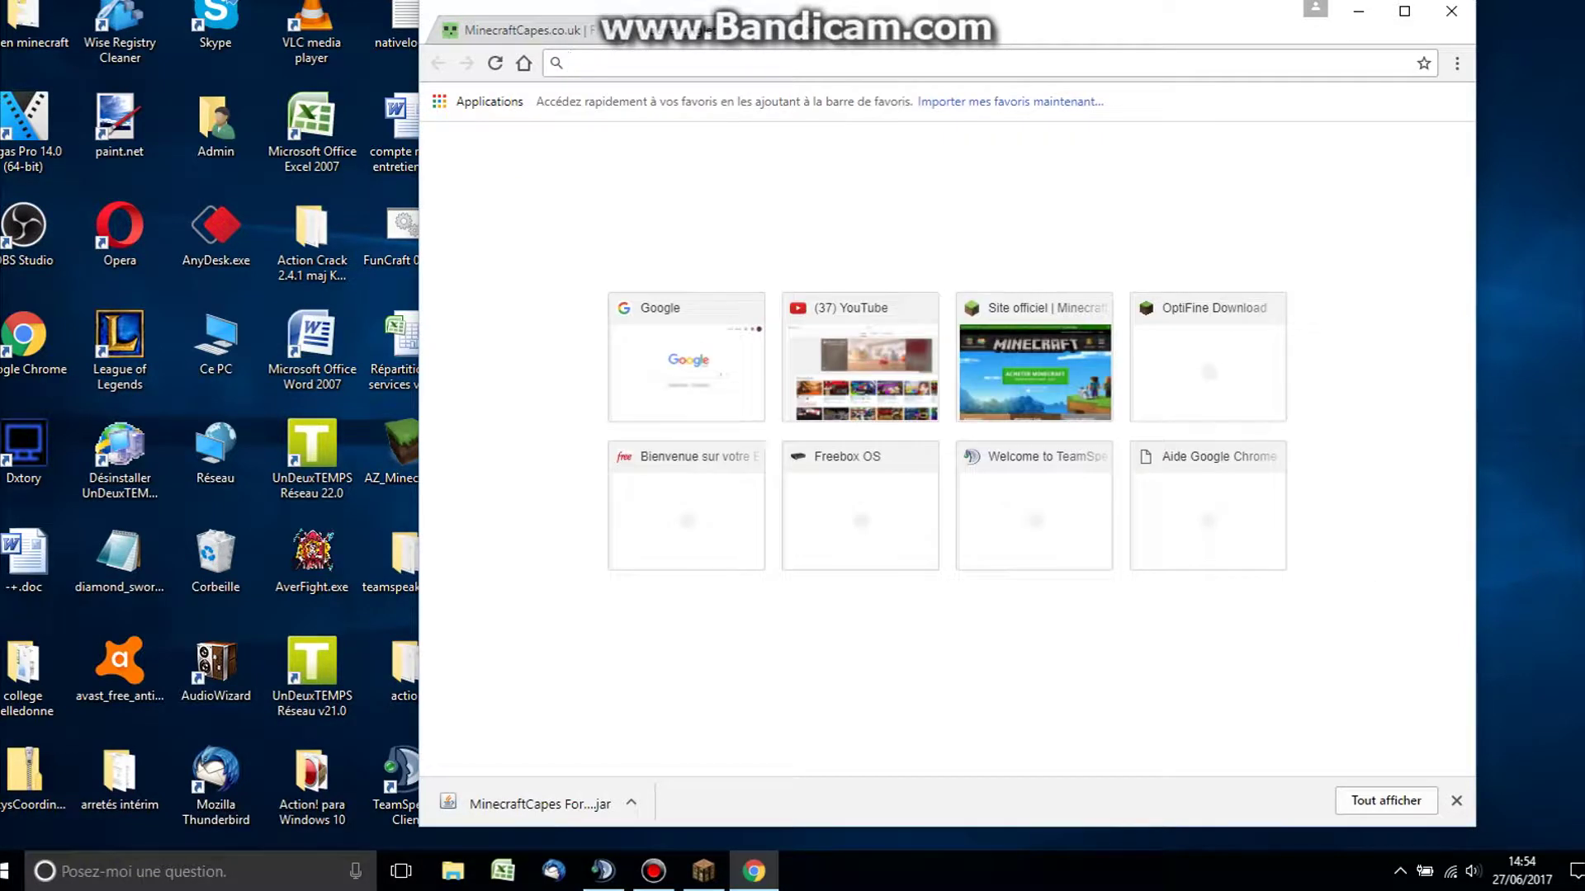
pyautogui.write('of')
pyautogui.press('Return')
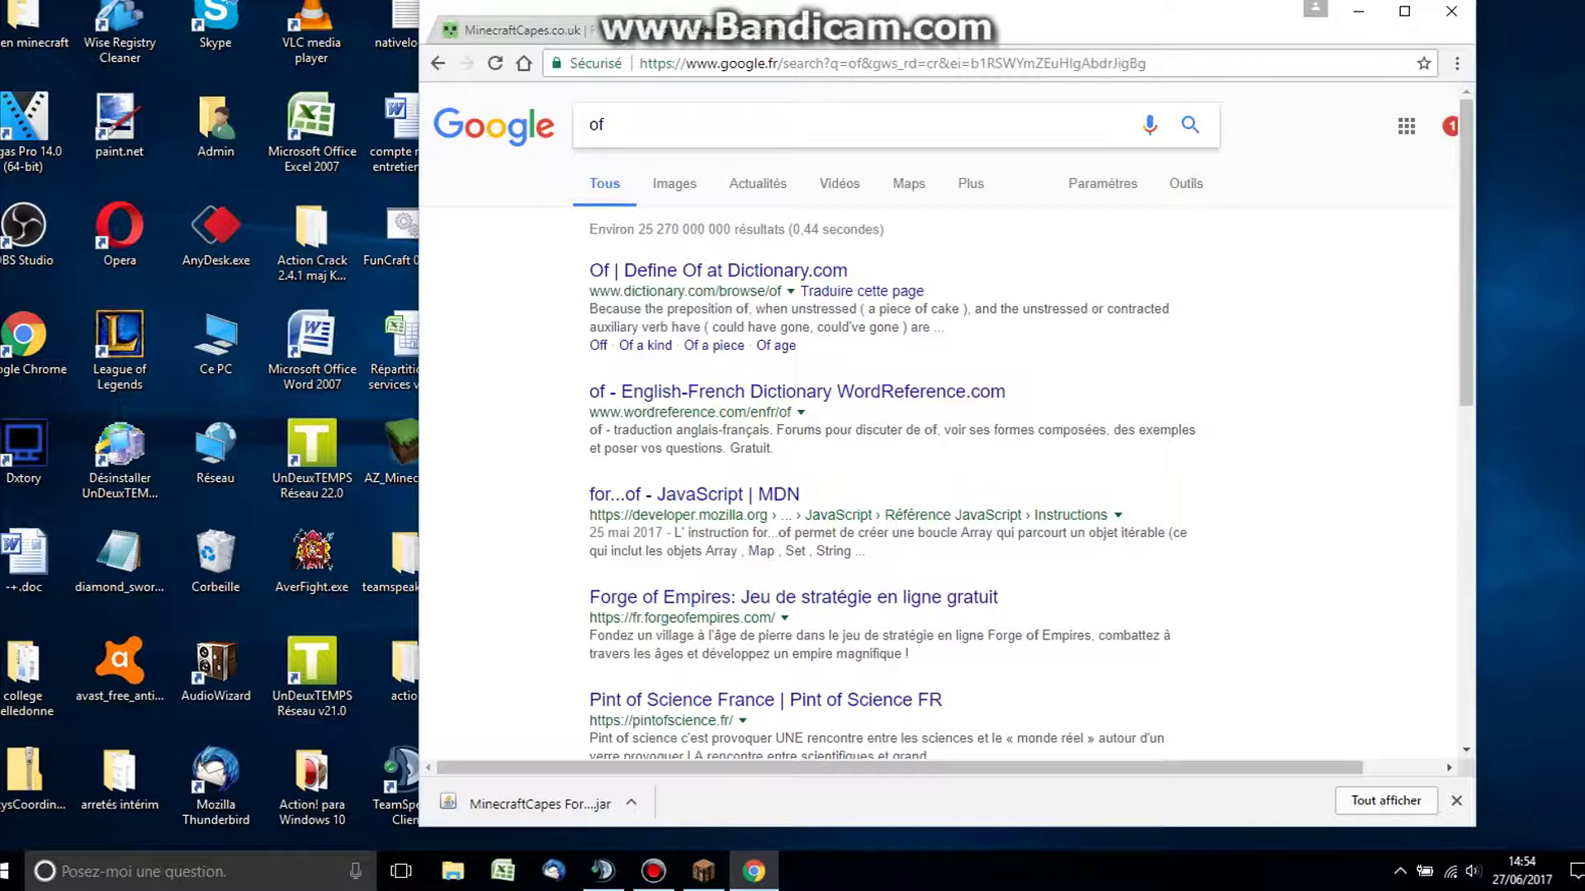
pyautogui.click(601, 125)
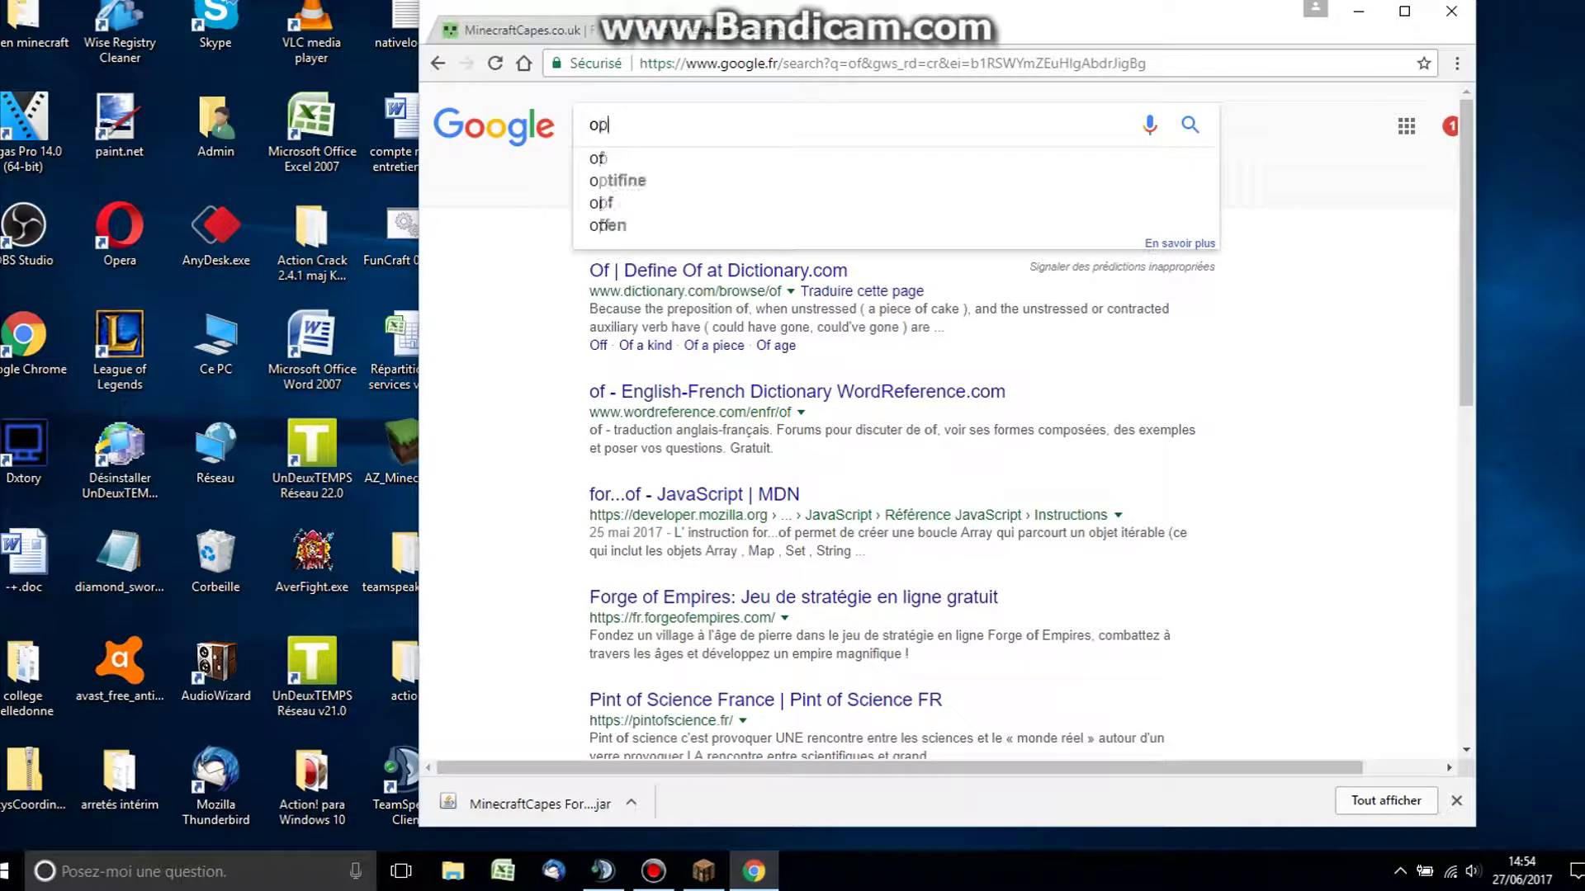
pyautogui.write('ifine')
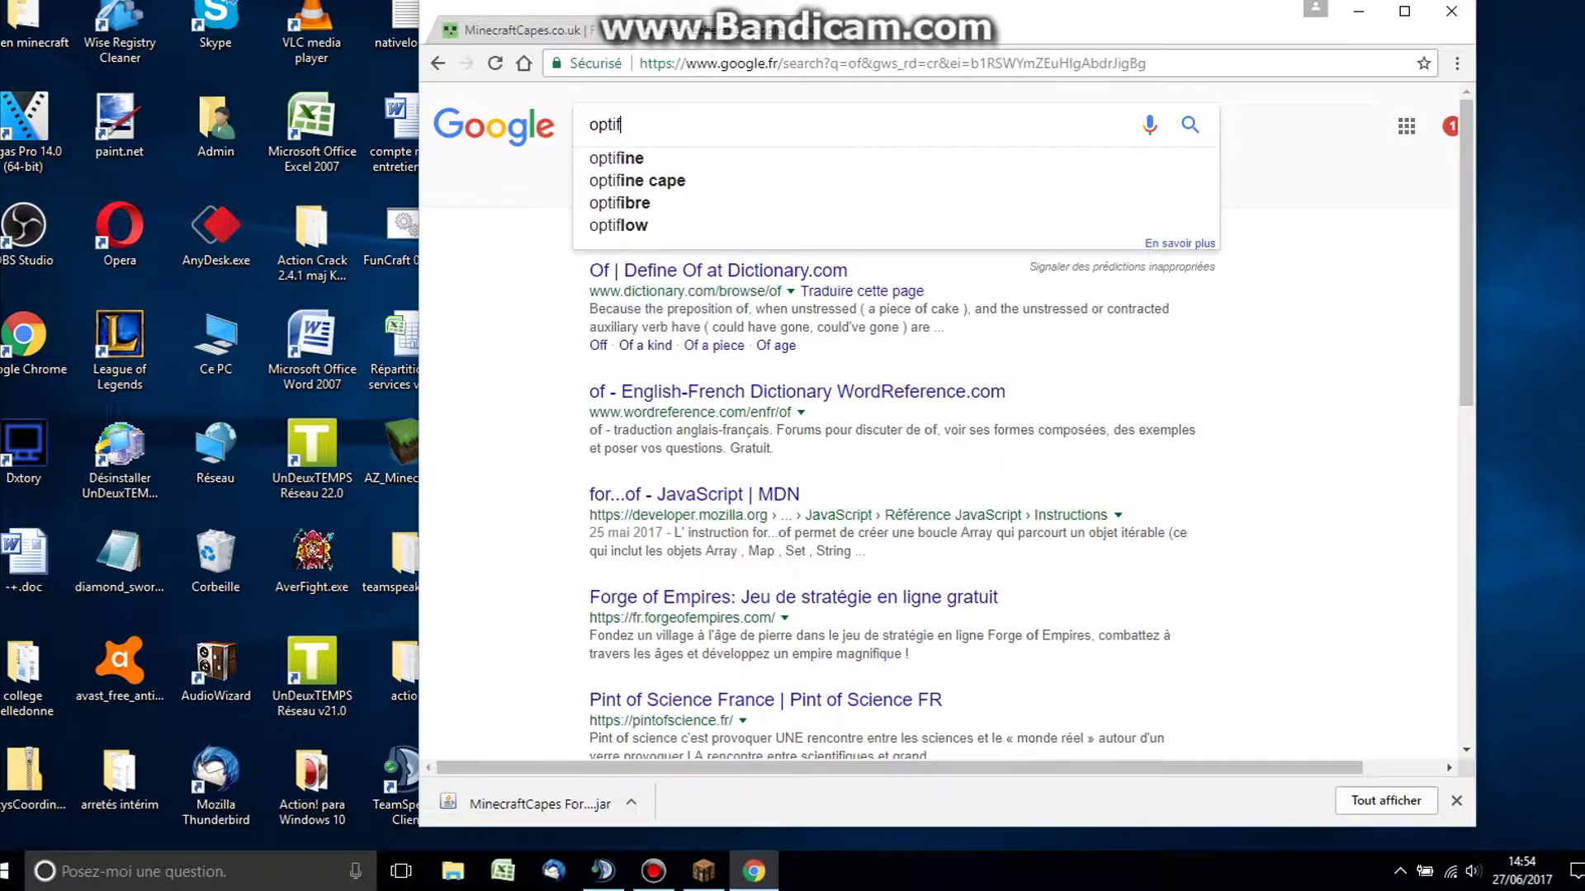
pyautogui.press('Return')
pyautogui.click(672, 270)
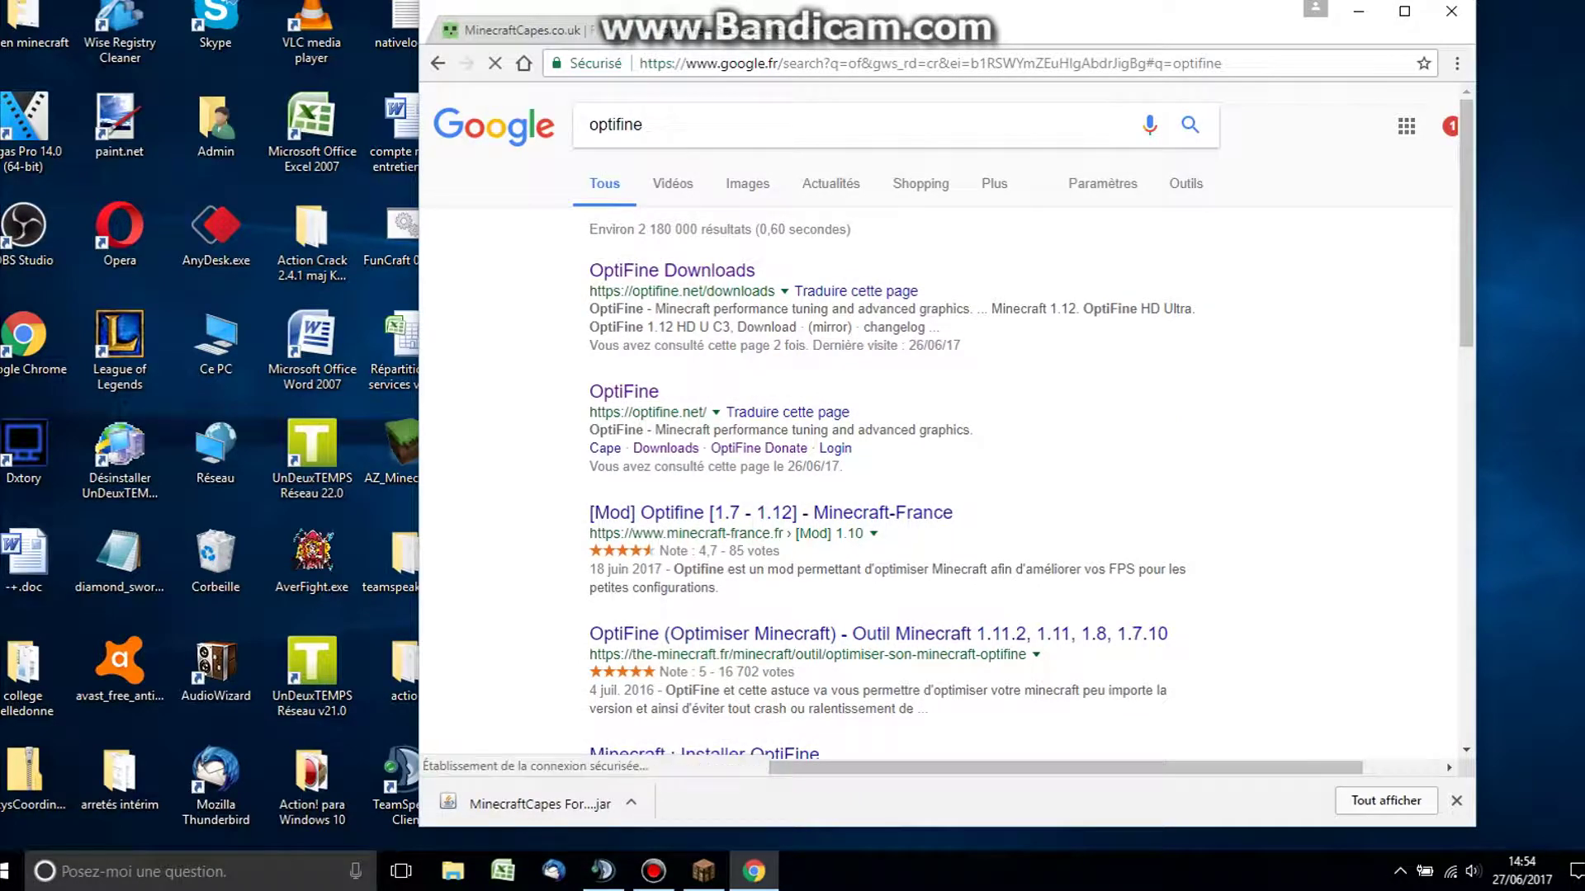
pyautogui.scroll(-10, 940, 429)
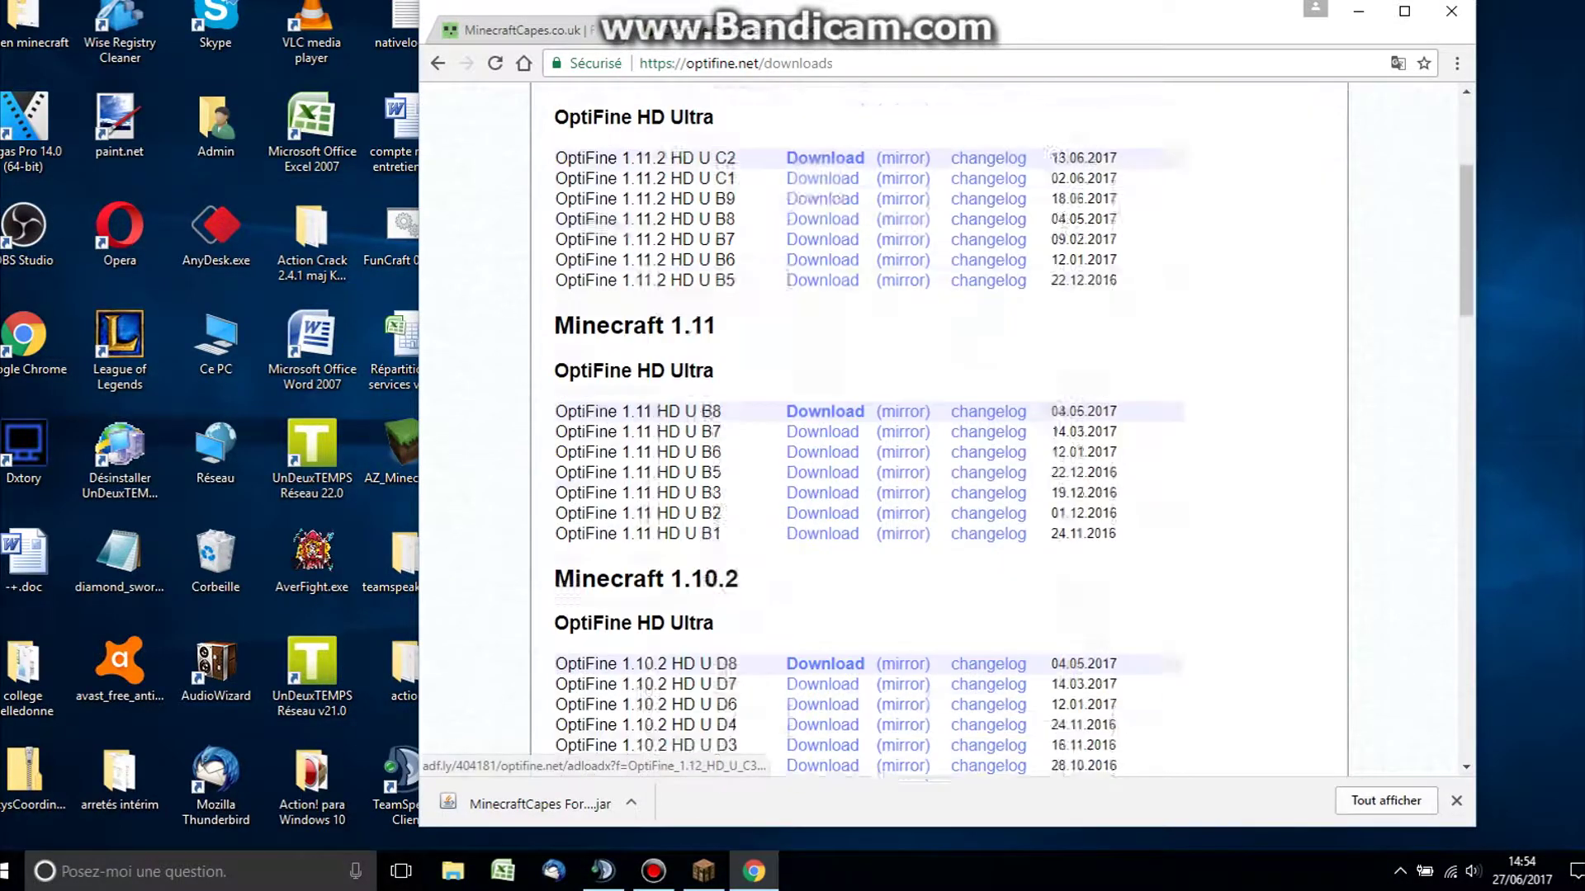
# - Open the download link for OptiFine 1.9.4 HD U D8 in the OptiFine Downloads version list
pyautogui.scroll(-3, 939, 429)
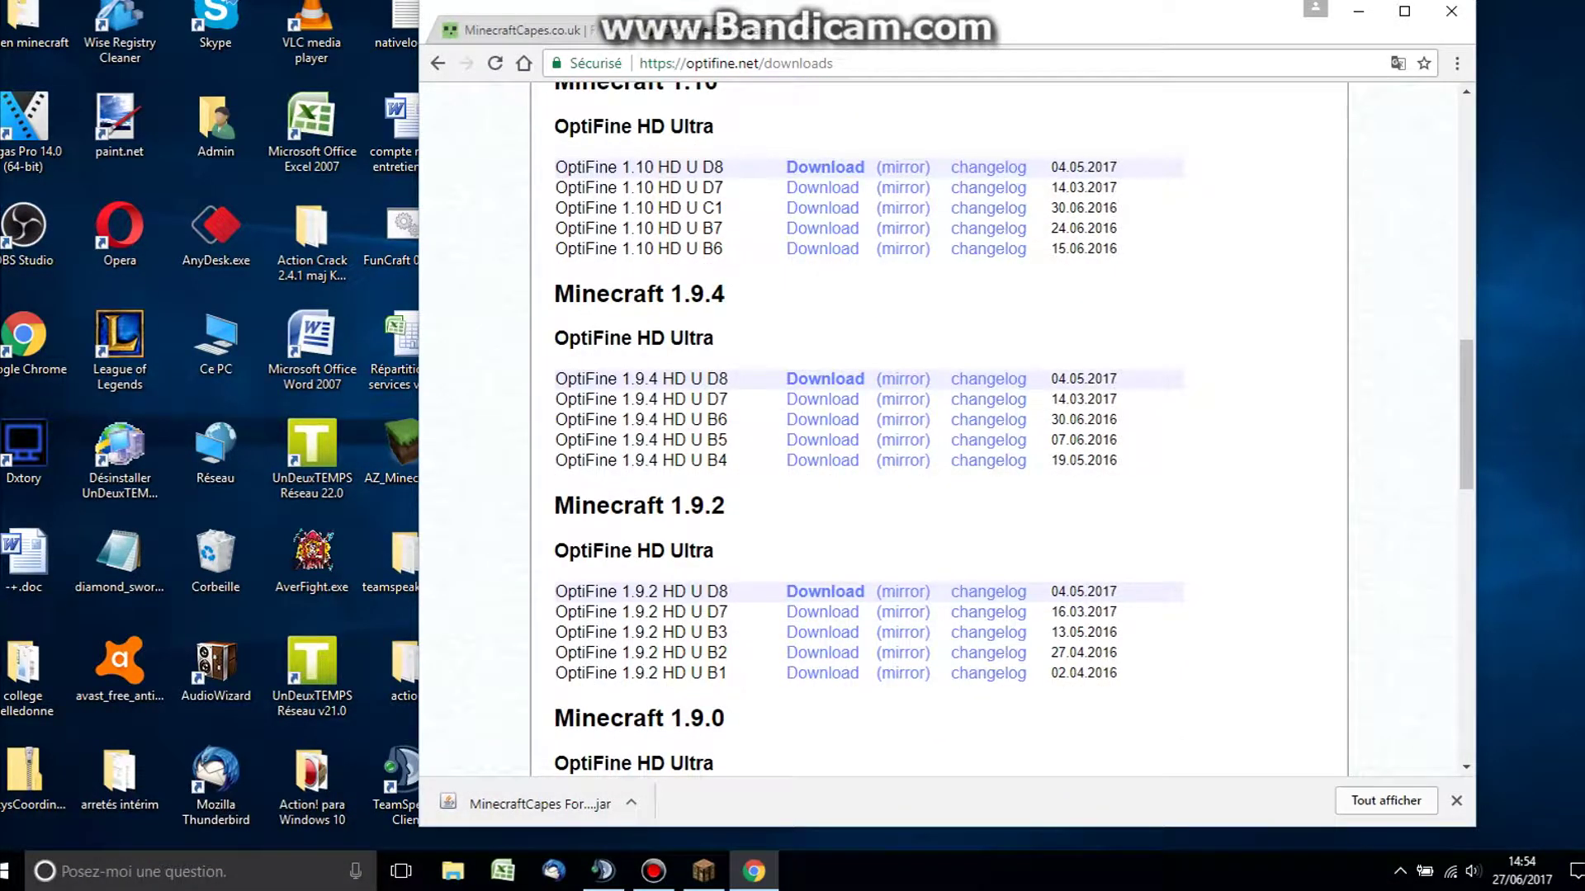
pyautogui.click(825, 378)
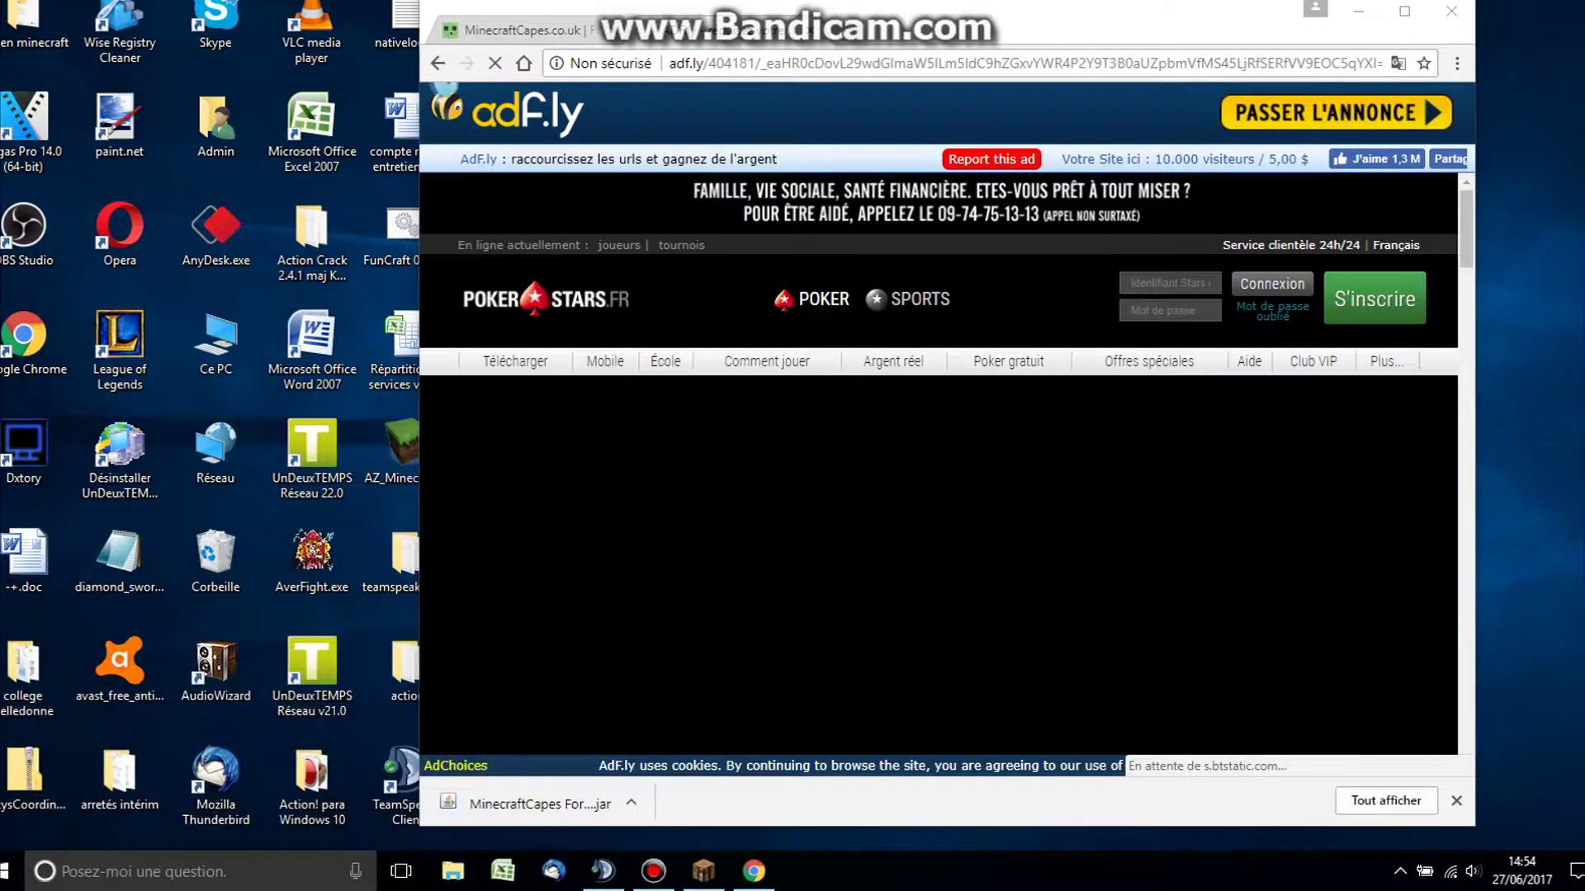
# - Switch to File Explorer, open the mods folder inside .minecraft and check the OptiFine_1.9.4_HD_U_D8.jar file
pyautogui.hotkey('alt', 'Tab')
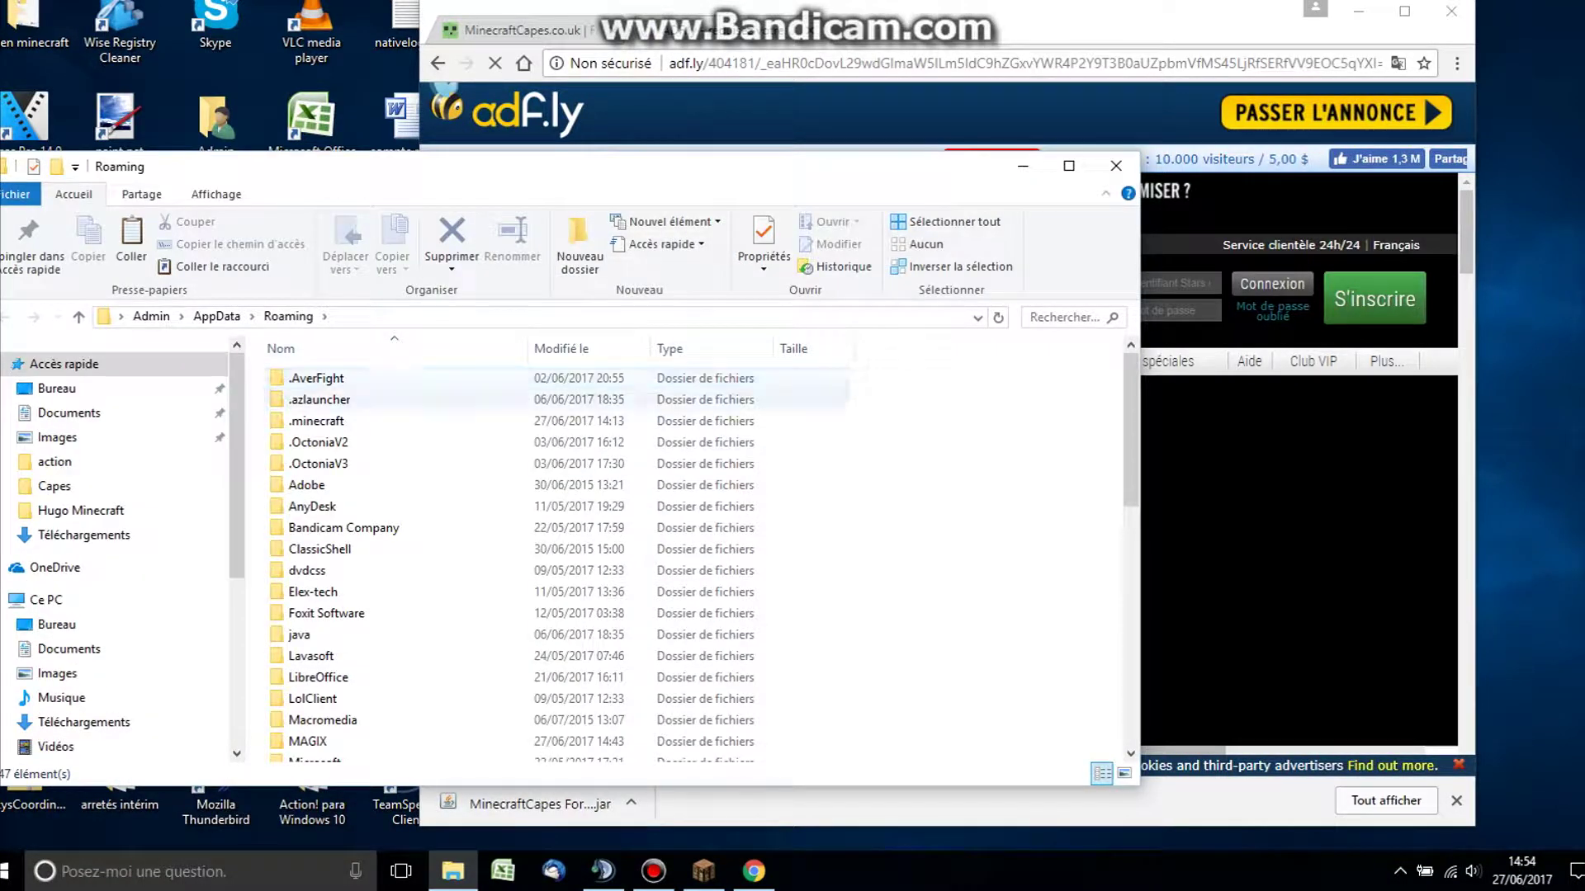
pyautogui.doubleClick(316, 420)
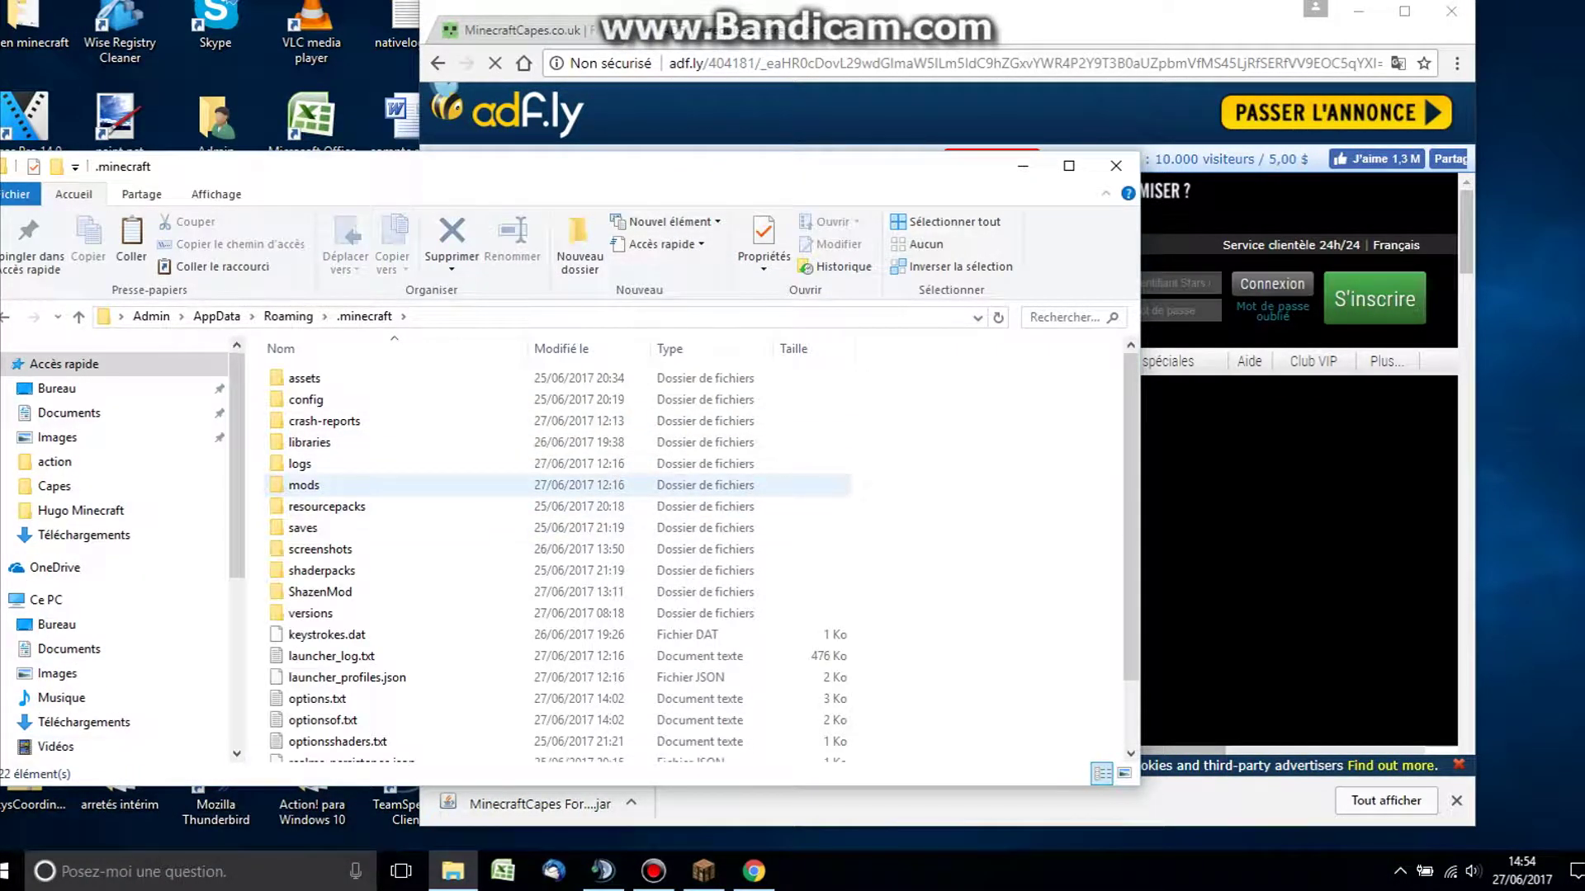
pyautogui.doubleClick(303, 484)
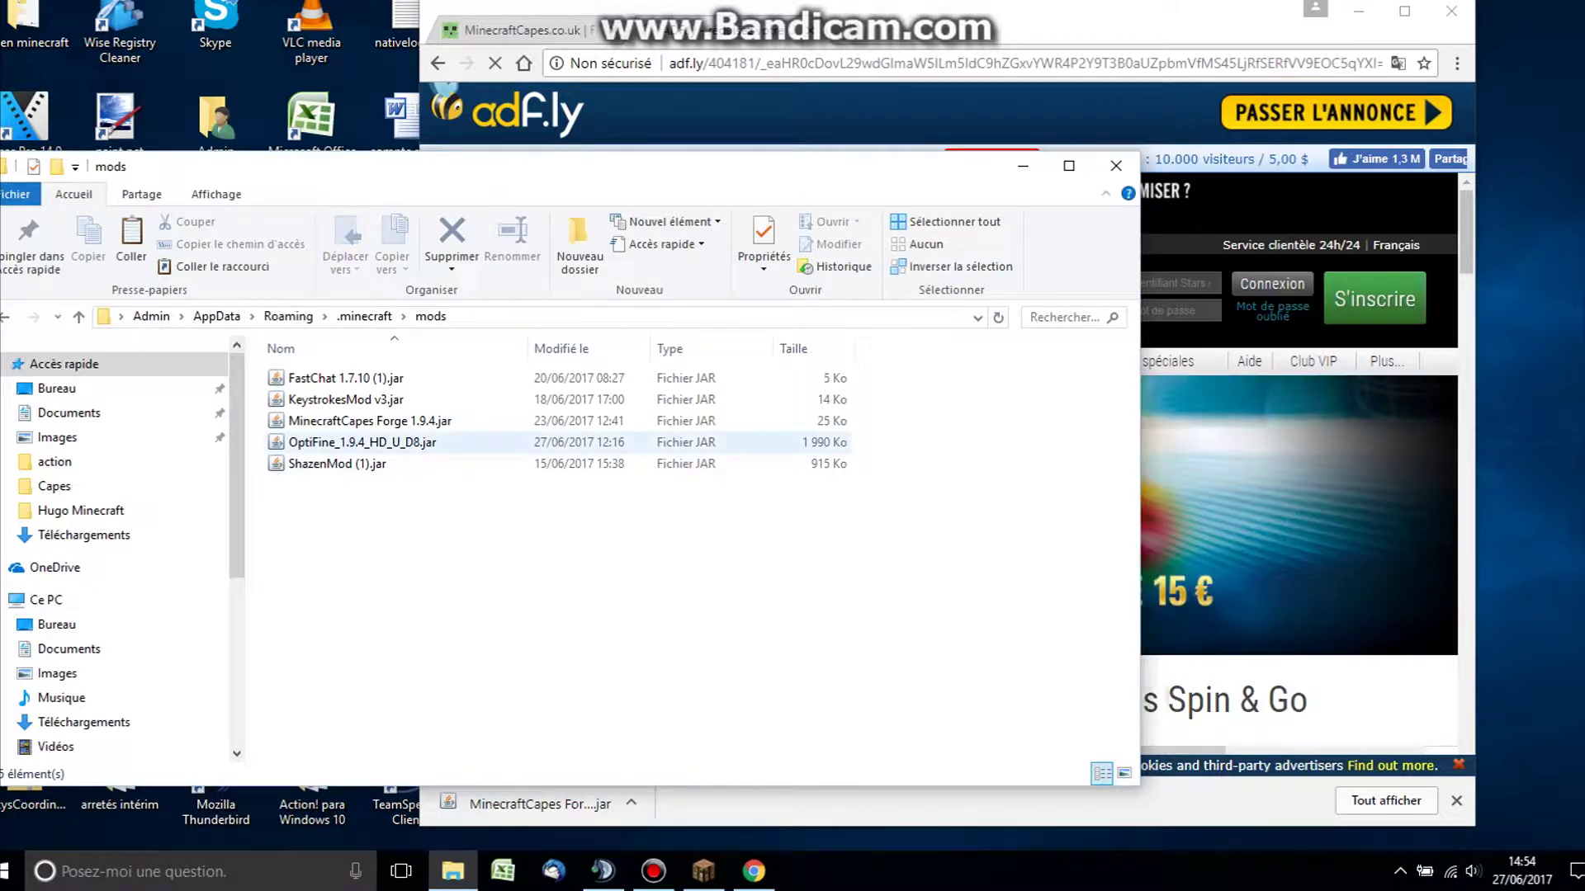
pyautogui.click(362, 443)
pyautogui.moveTo(401, 601); pyautogui.dragTo(383, 516)
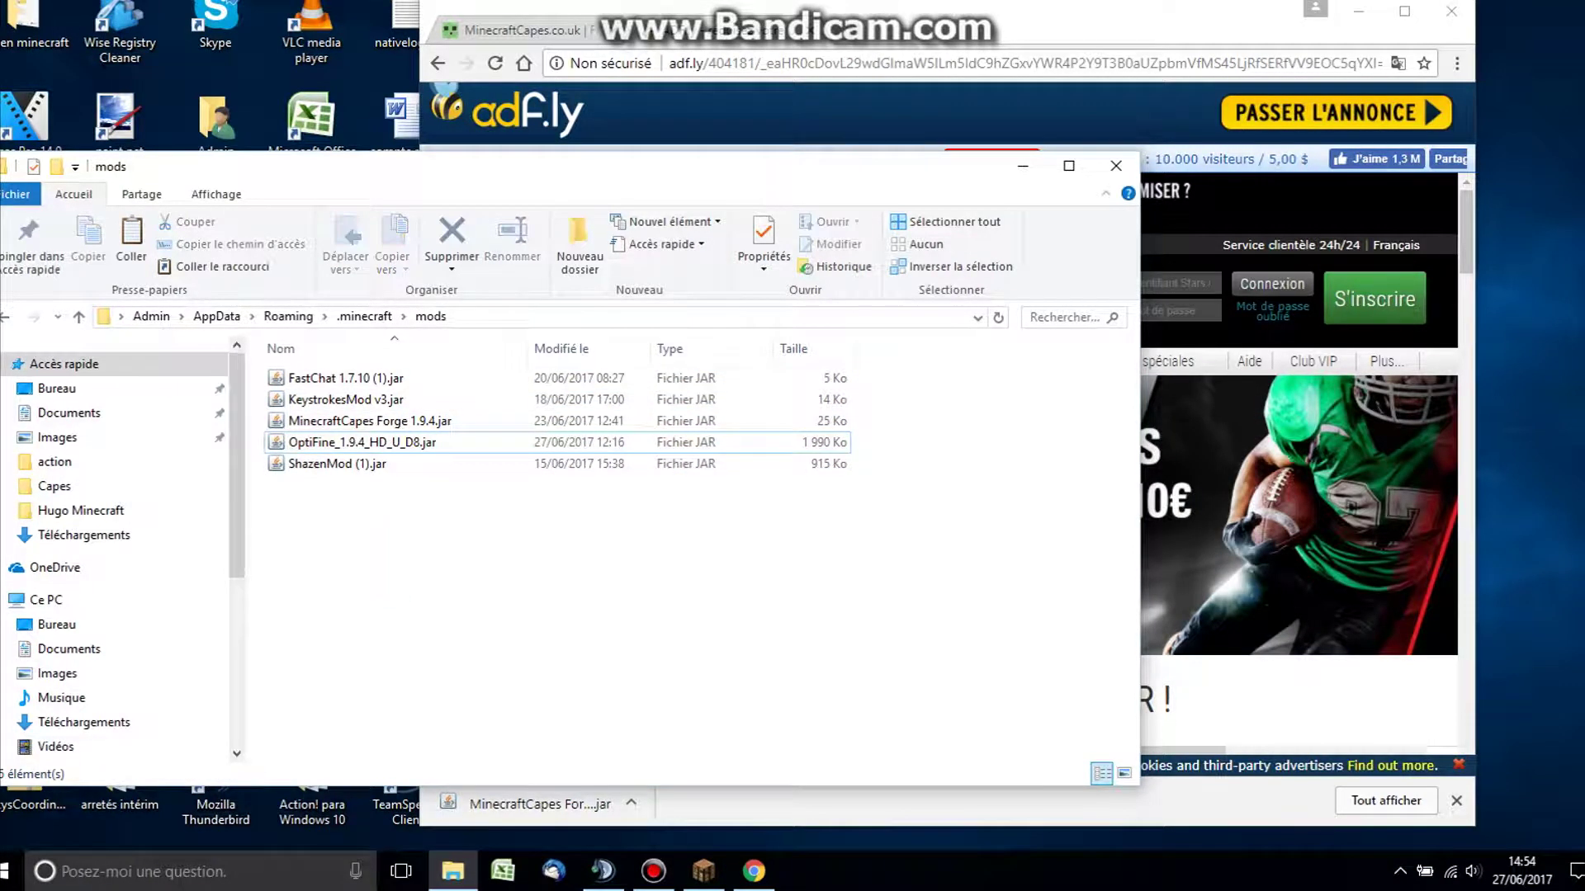
# - Return to the MinecraftCapes site, minimize the mods folder window, and log in to reach the Upload a Cape page
pyautogui.click(811, 29)
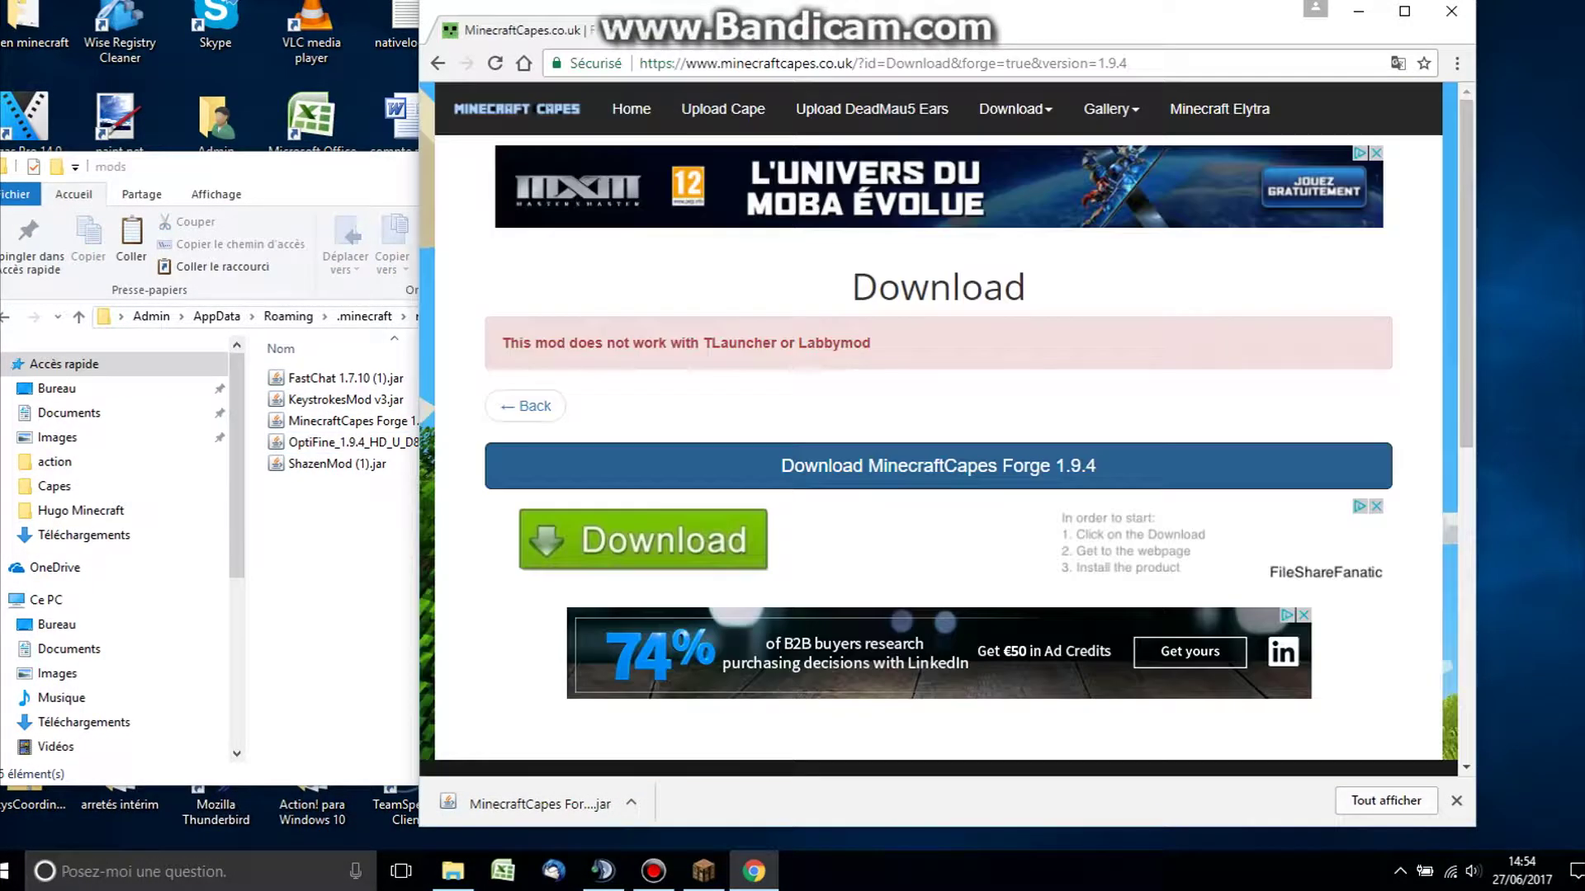
pyautogui.hotkey('alt', 'Tab')
pyautogui.click(1023, 166)
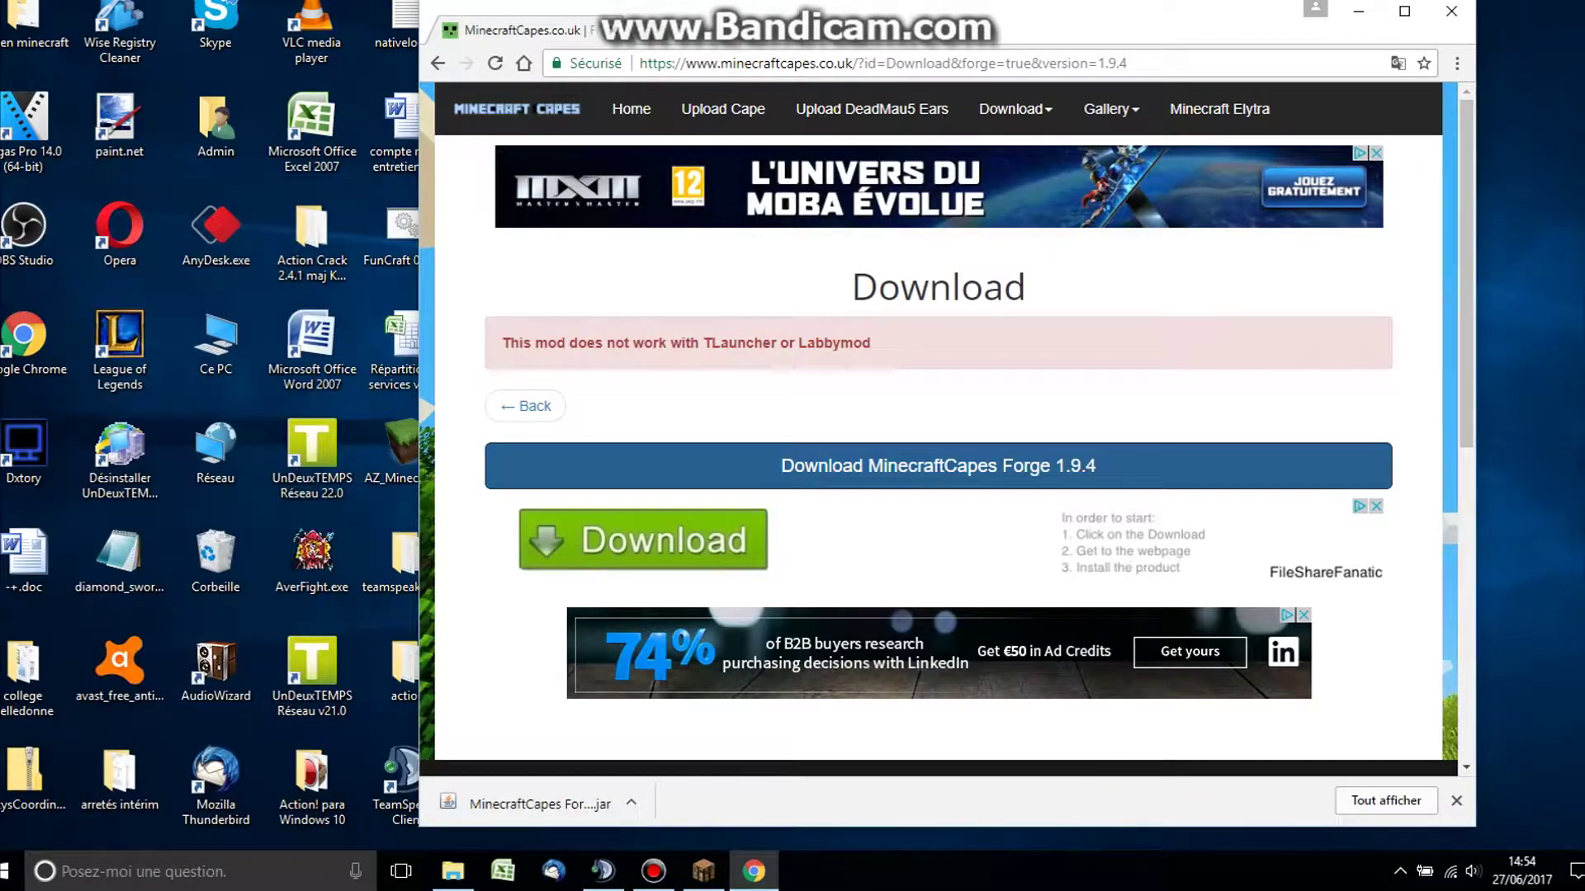
pyautogui.click(525, 406)
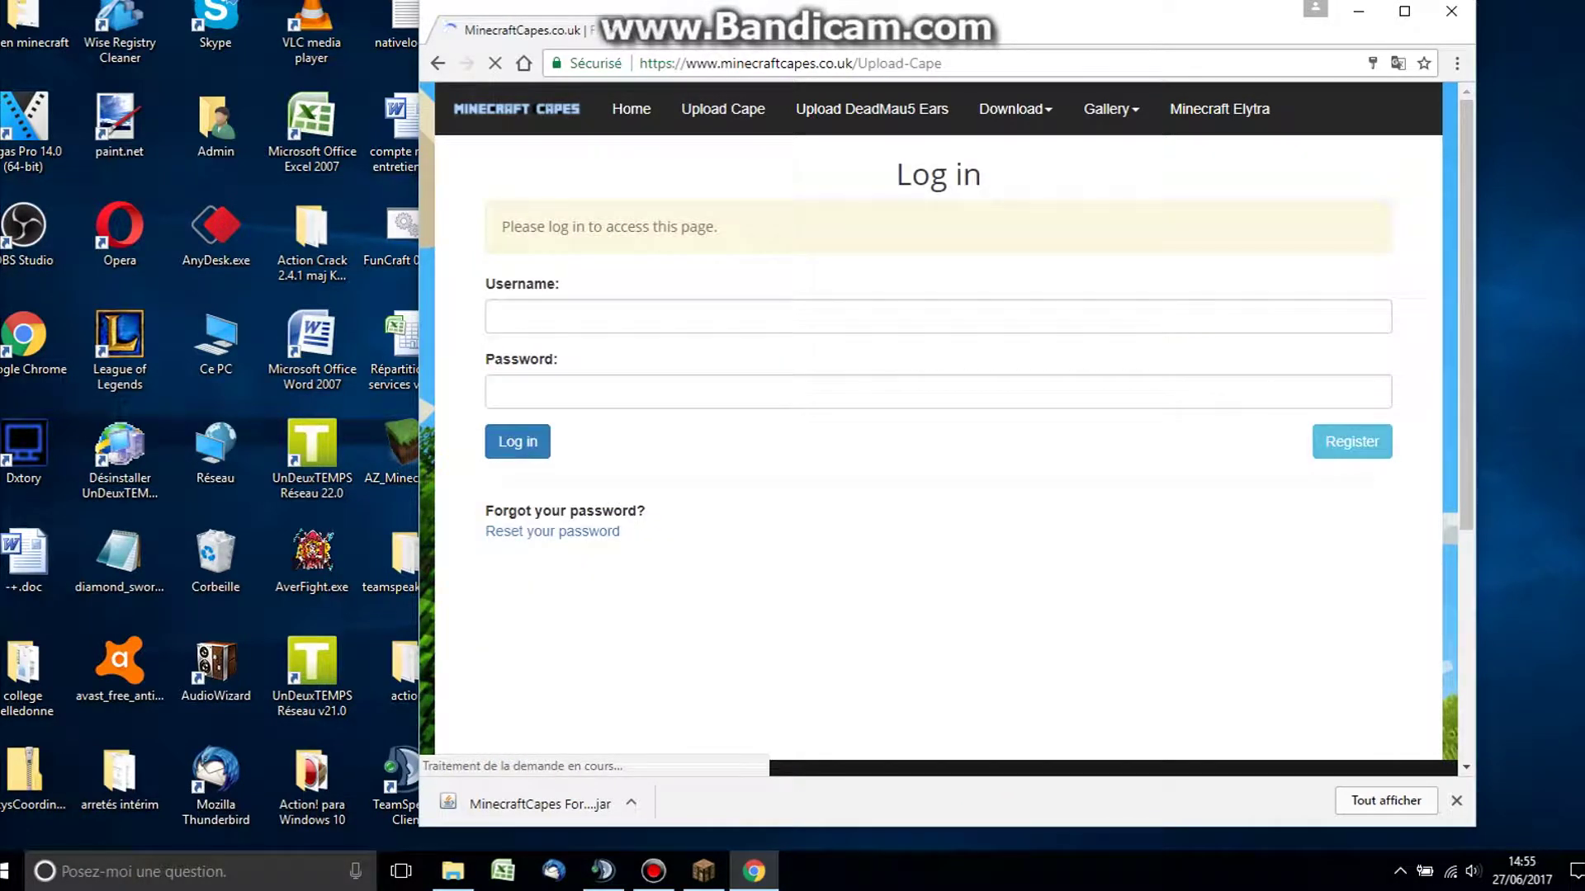
pyautogui.click(517, 442)
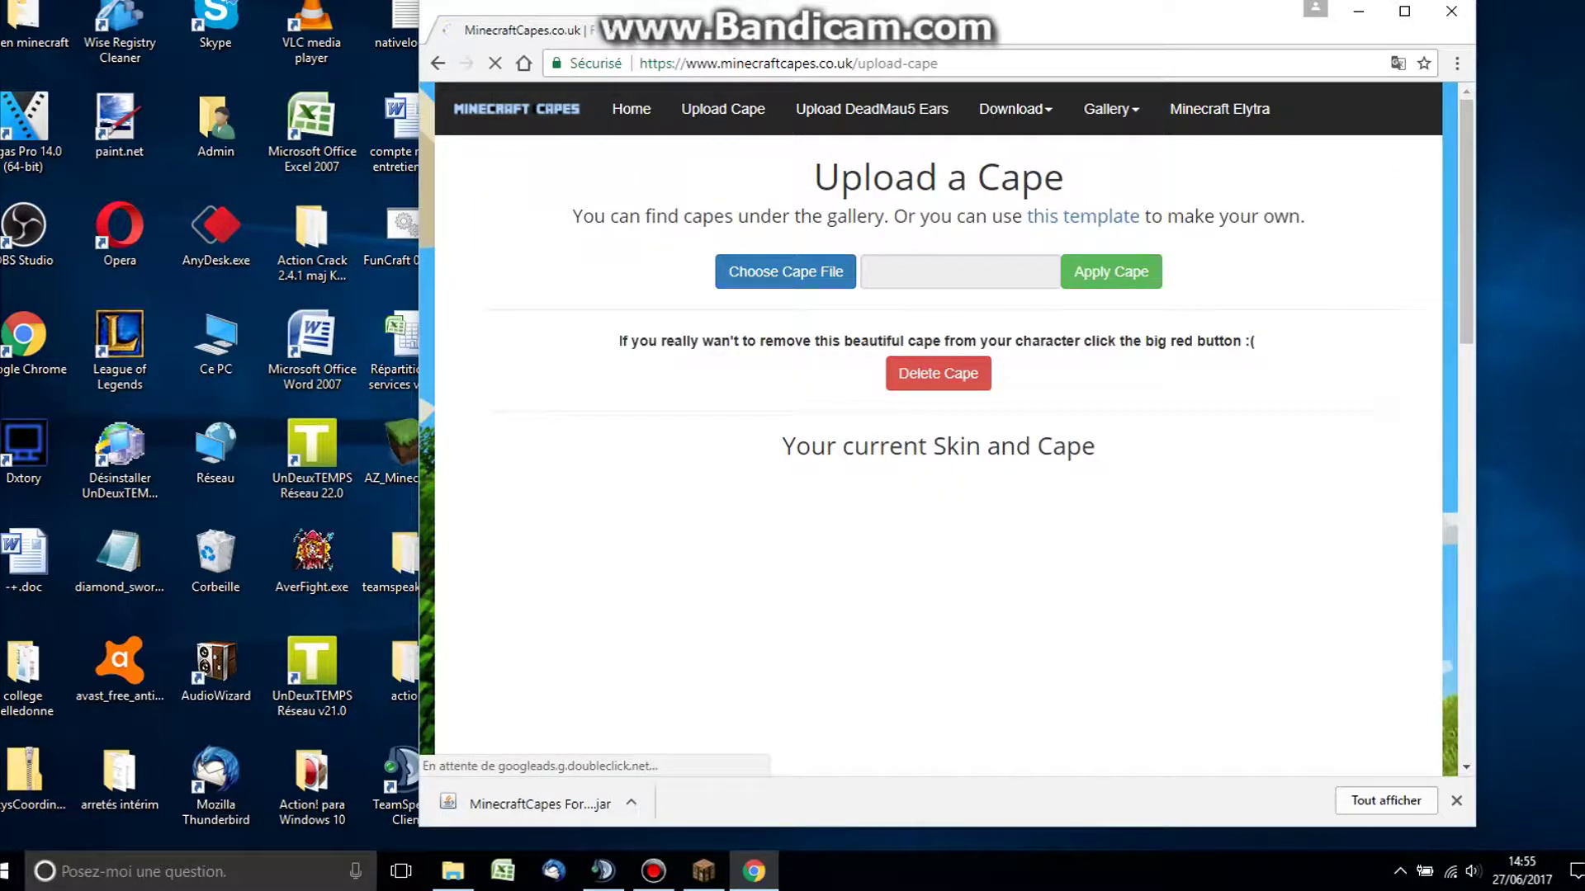
pyautogui.scroll(-1, 937, 428)
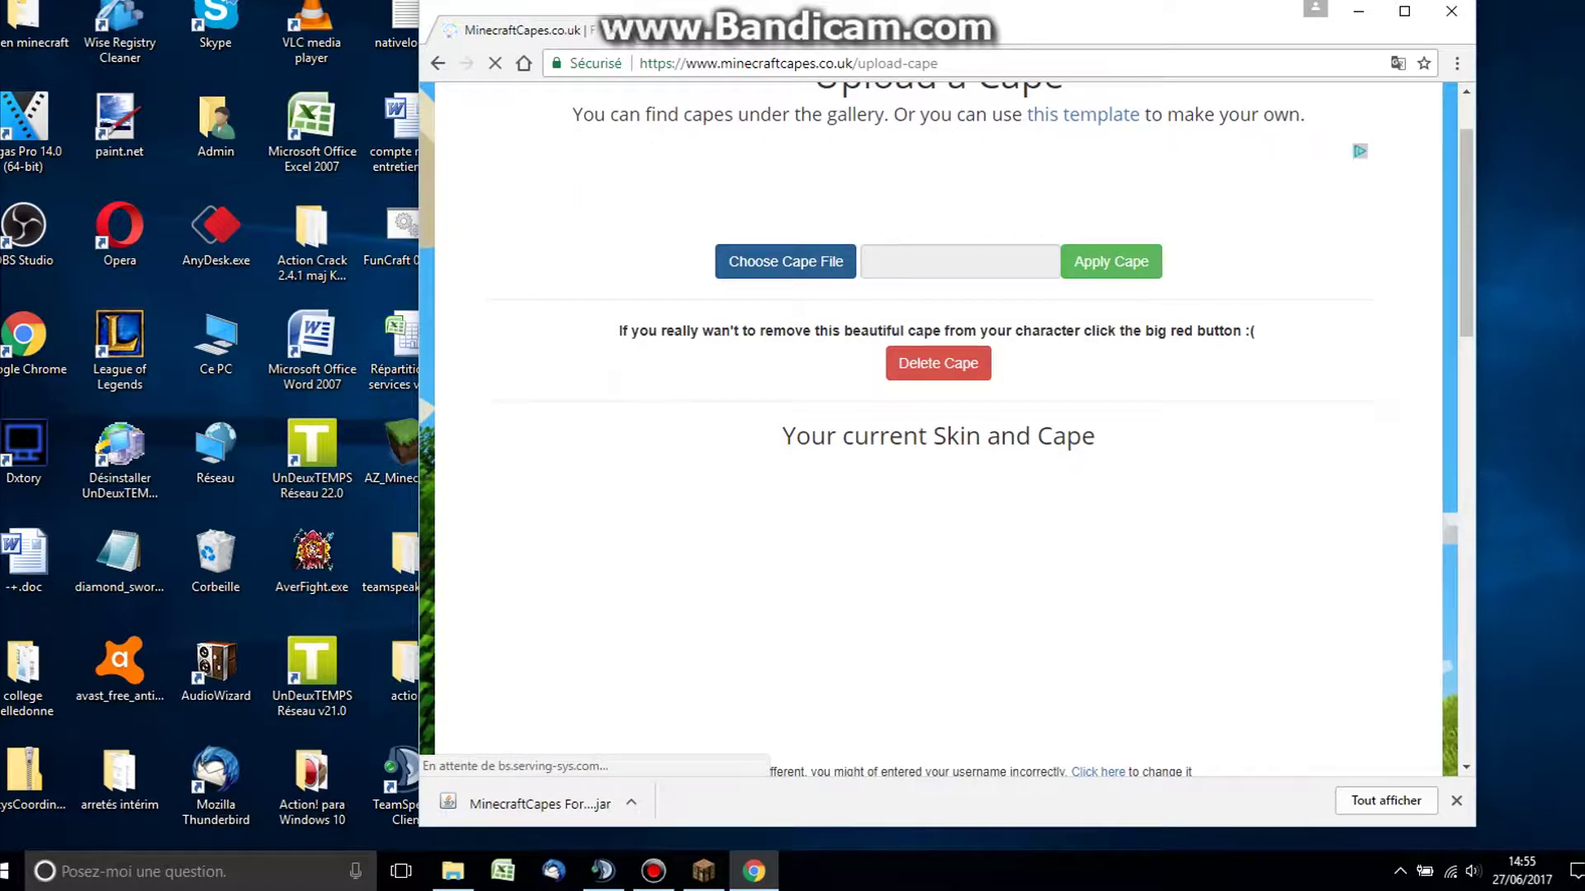
pyautogui.click(785, 261)
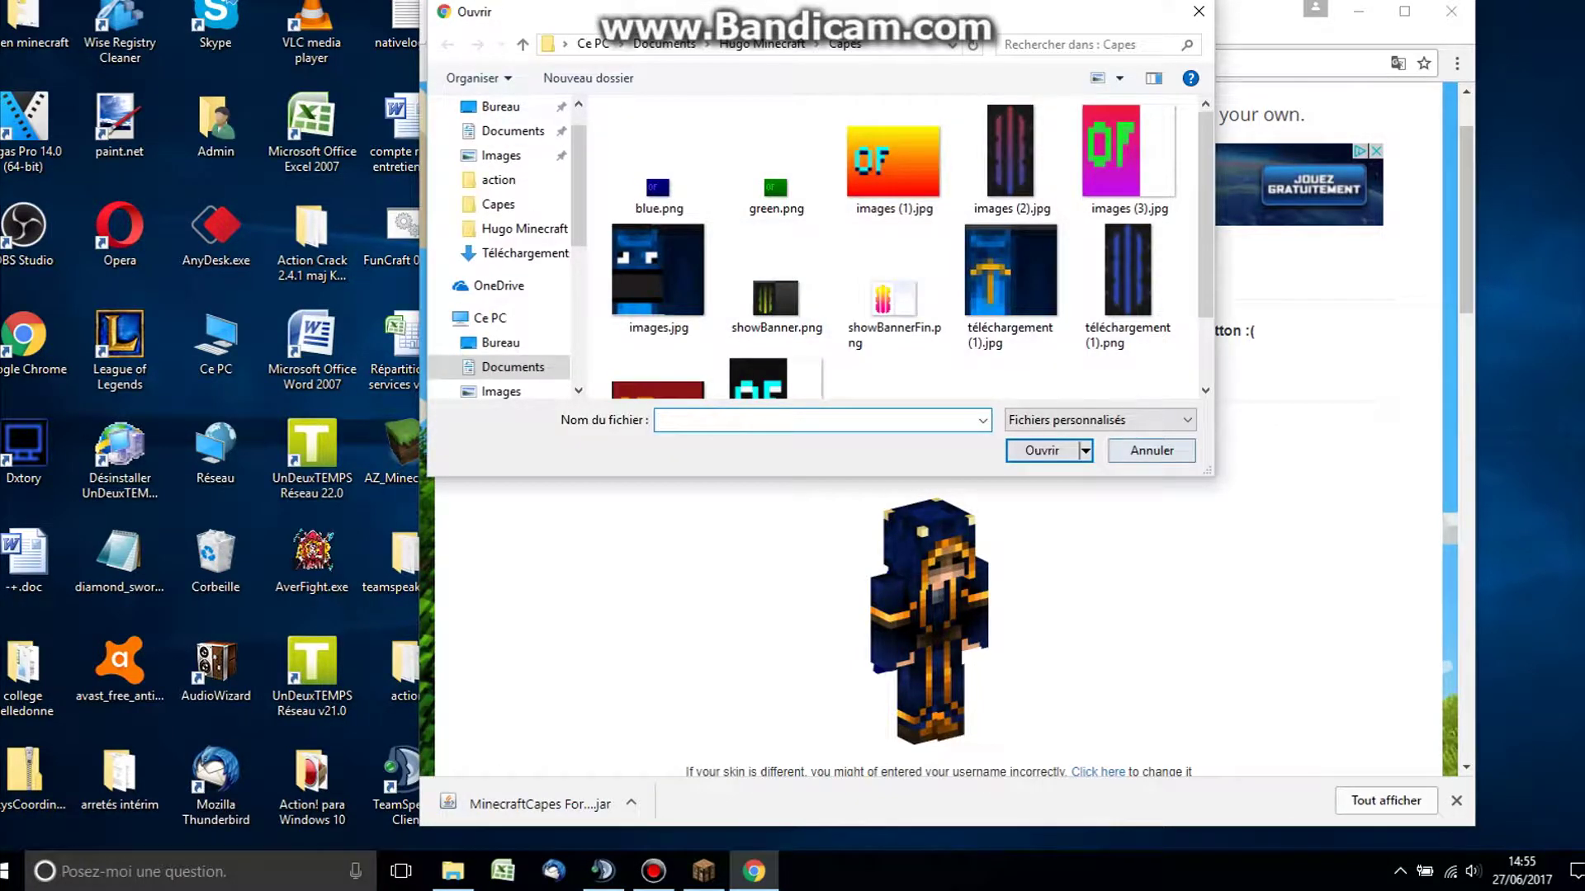
pyautogui.click(1150, 450)
# - Search for optinine in a new browser tab, go to the OptiFine website and open its Donate page
pyautogui.hotkey('ctrl', 't')
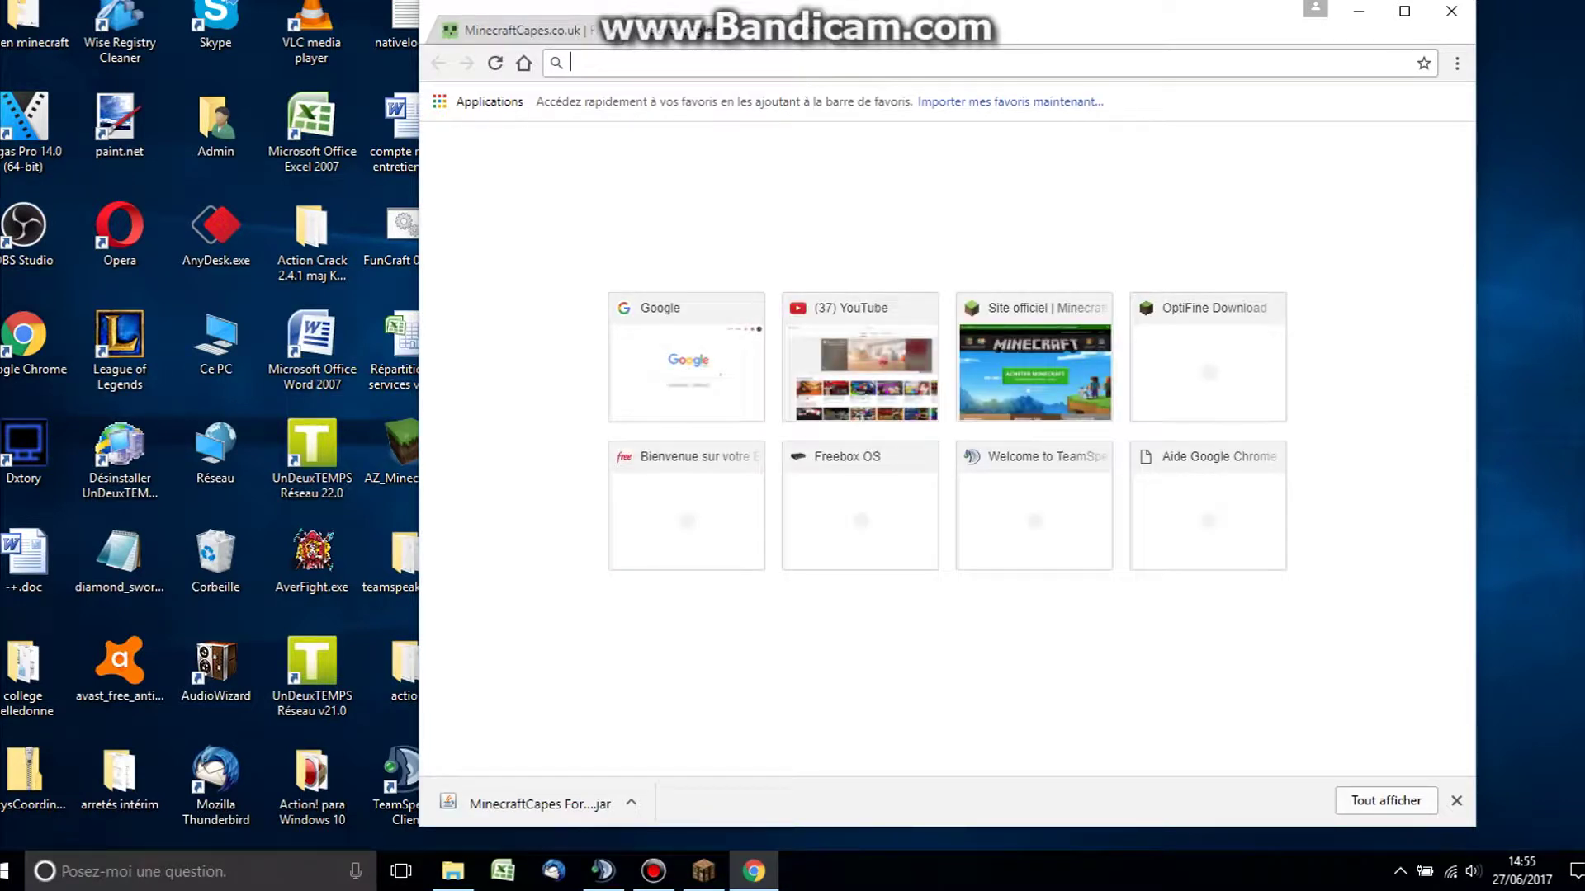
pyautogui.write('optin')
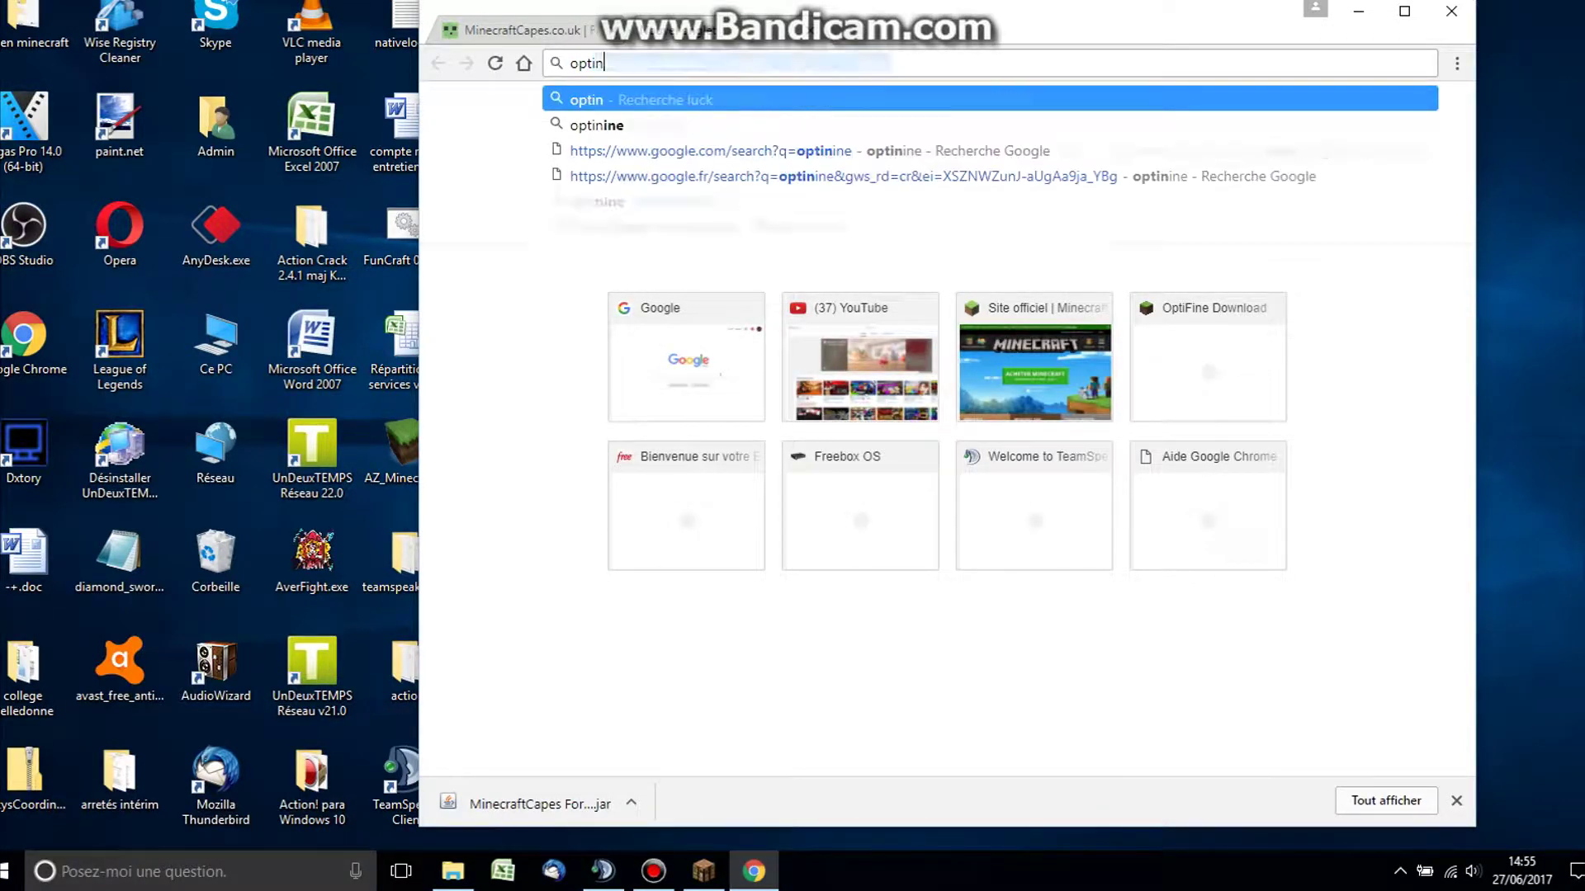
pyautogui.press('Down')
pyautogui.press('Return')
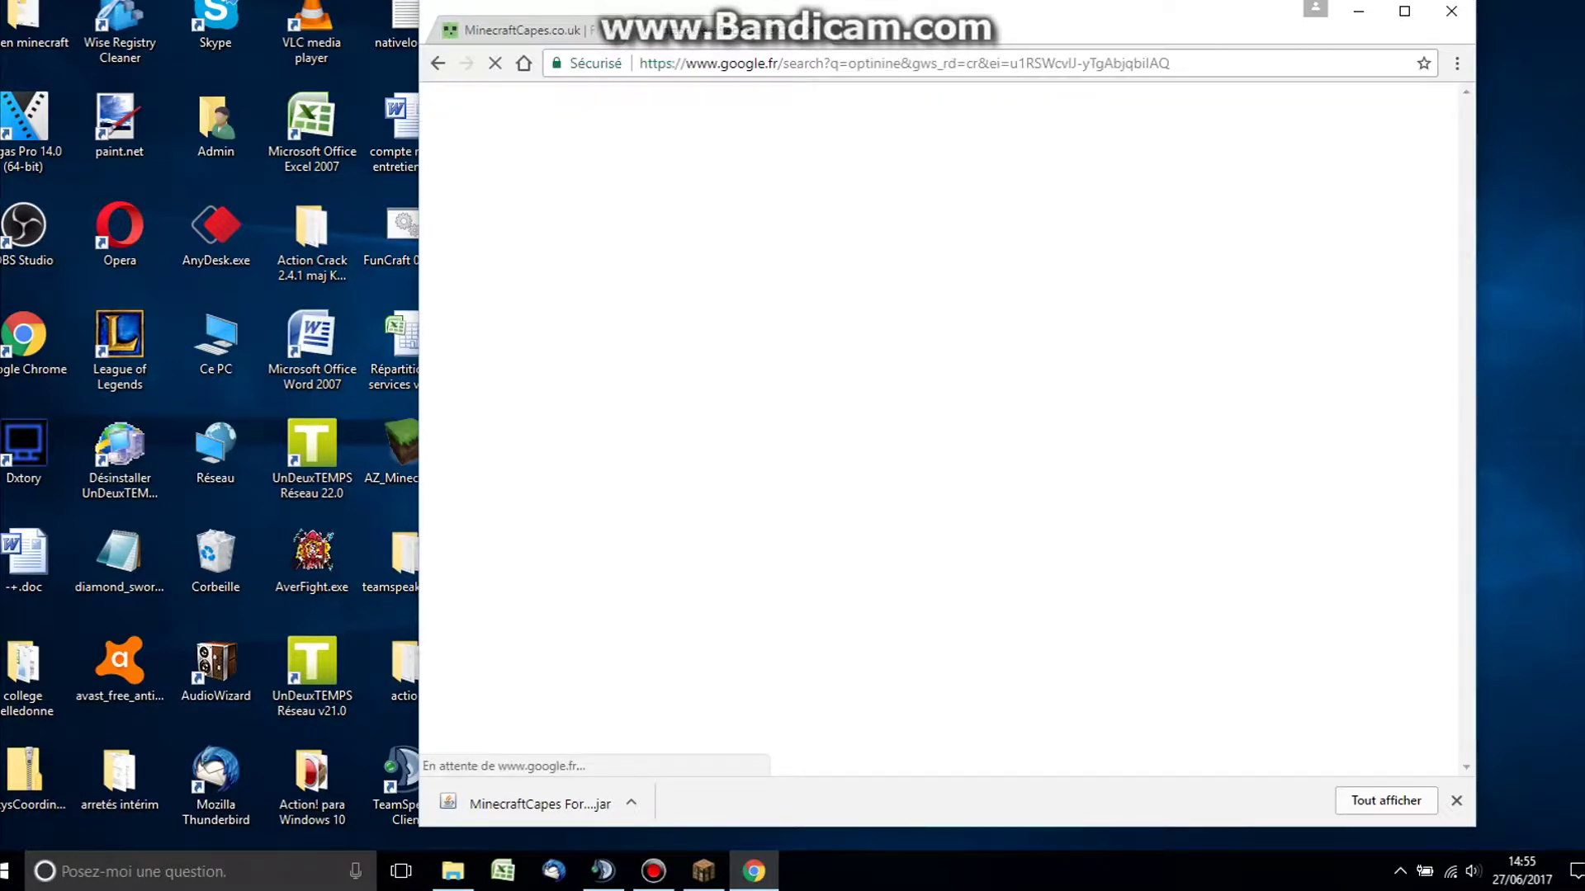
pyautogui.click(671, 341)
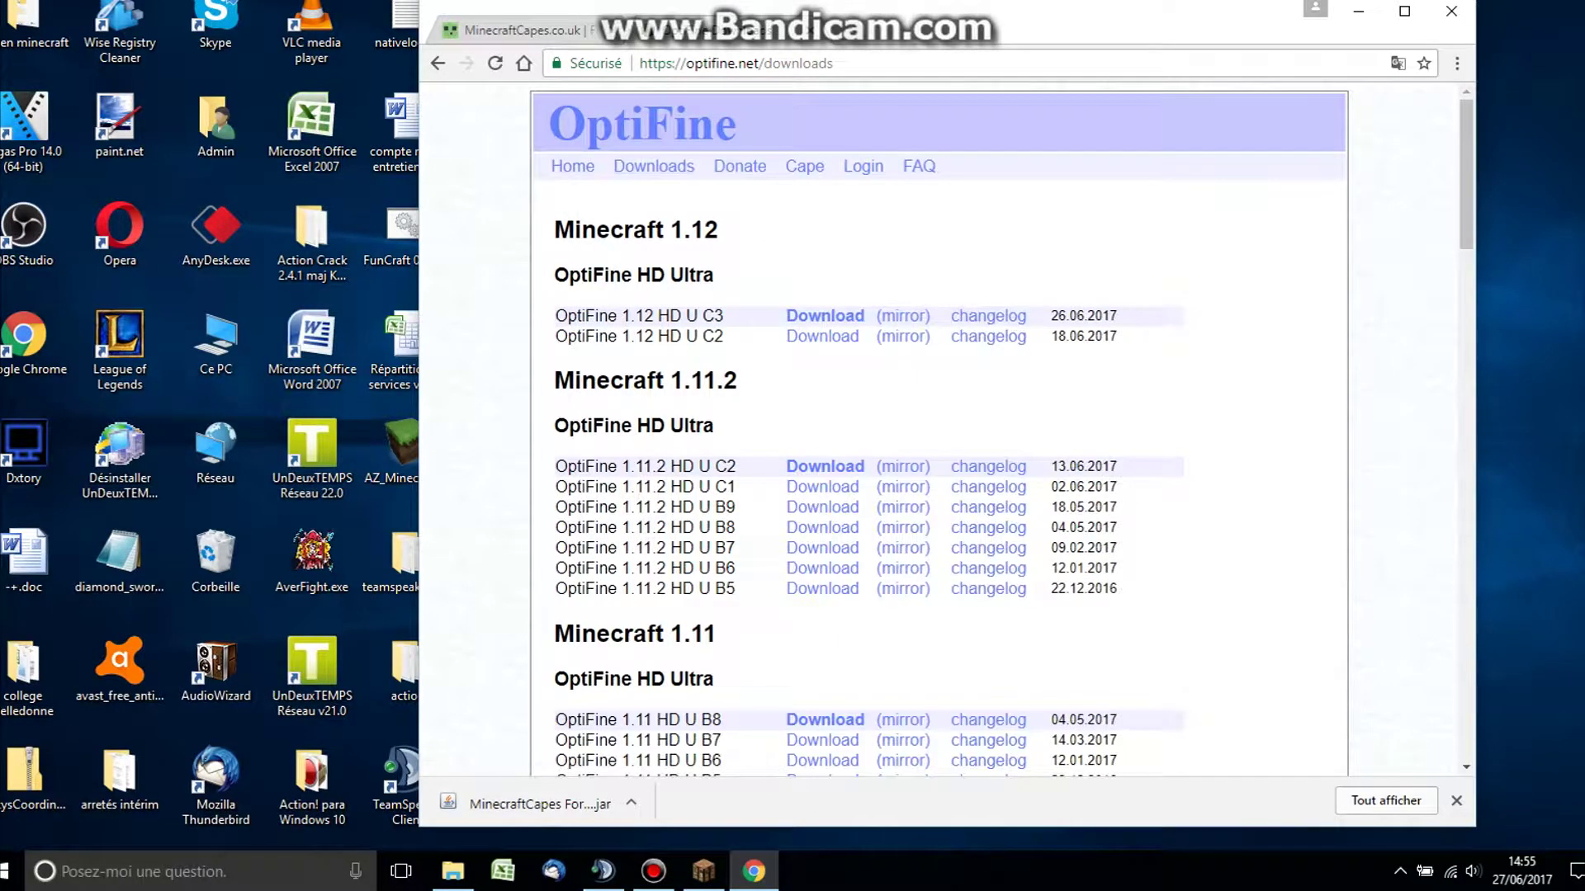
pyautogui.click(572, 166)
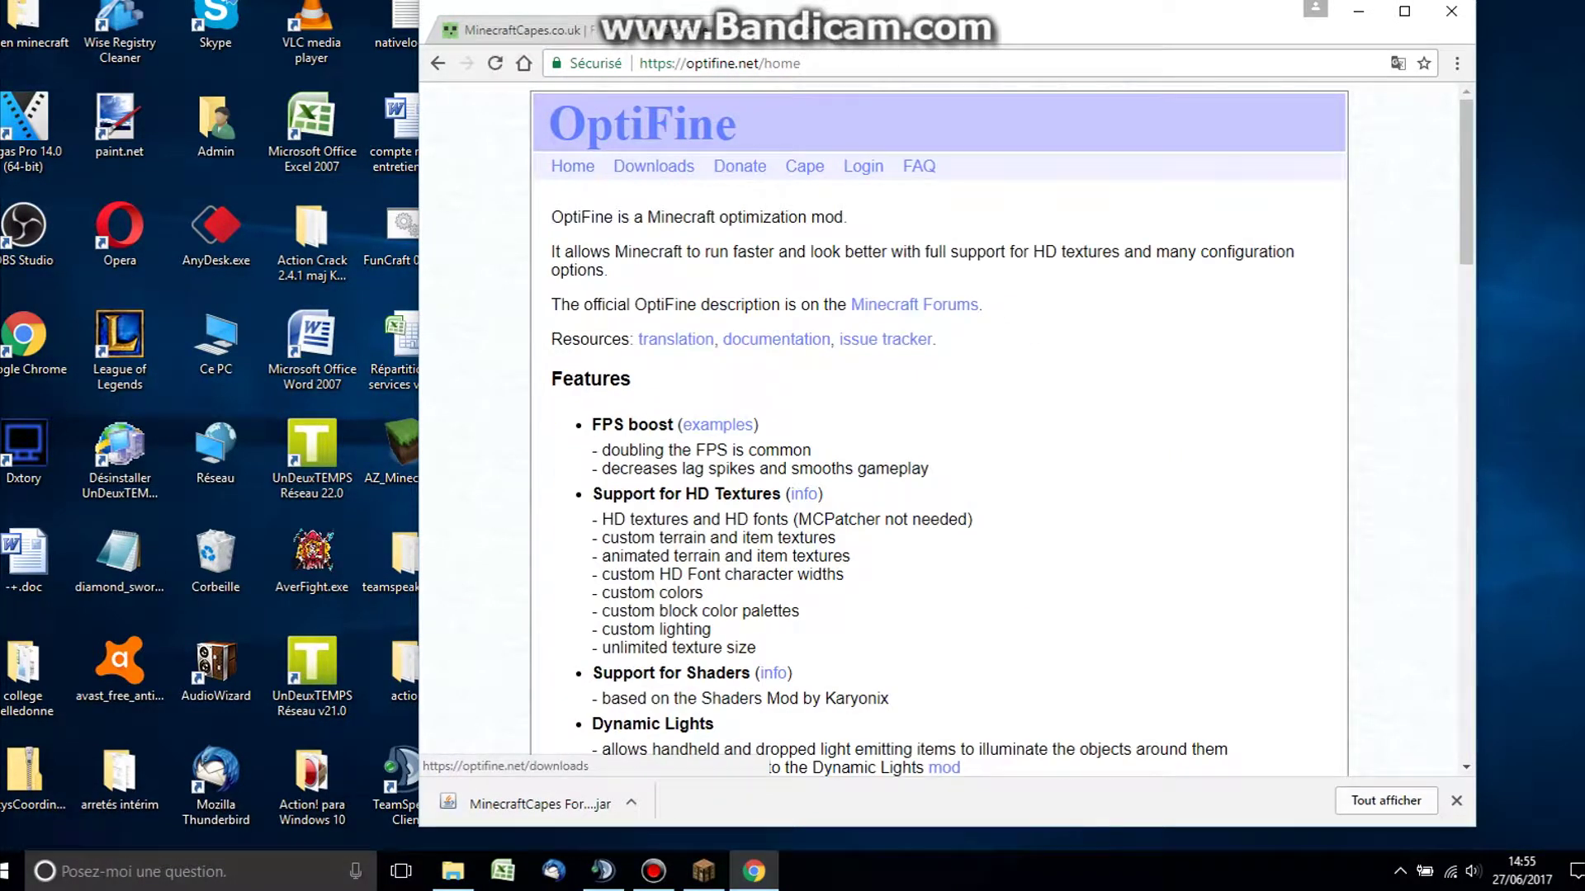
pyautogui.scroll(-2, 572, 166)
pyautogui.click(740, 165)
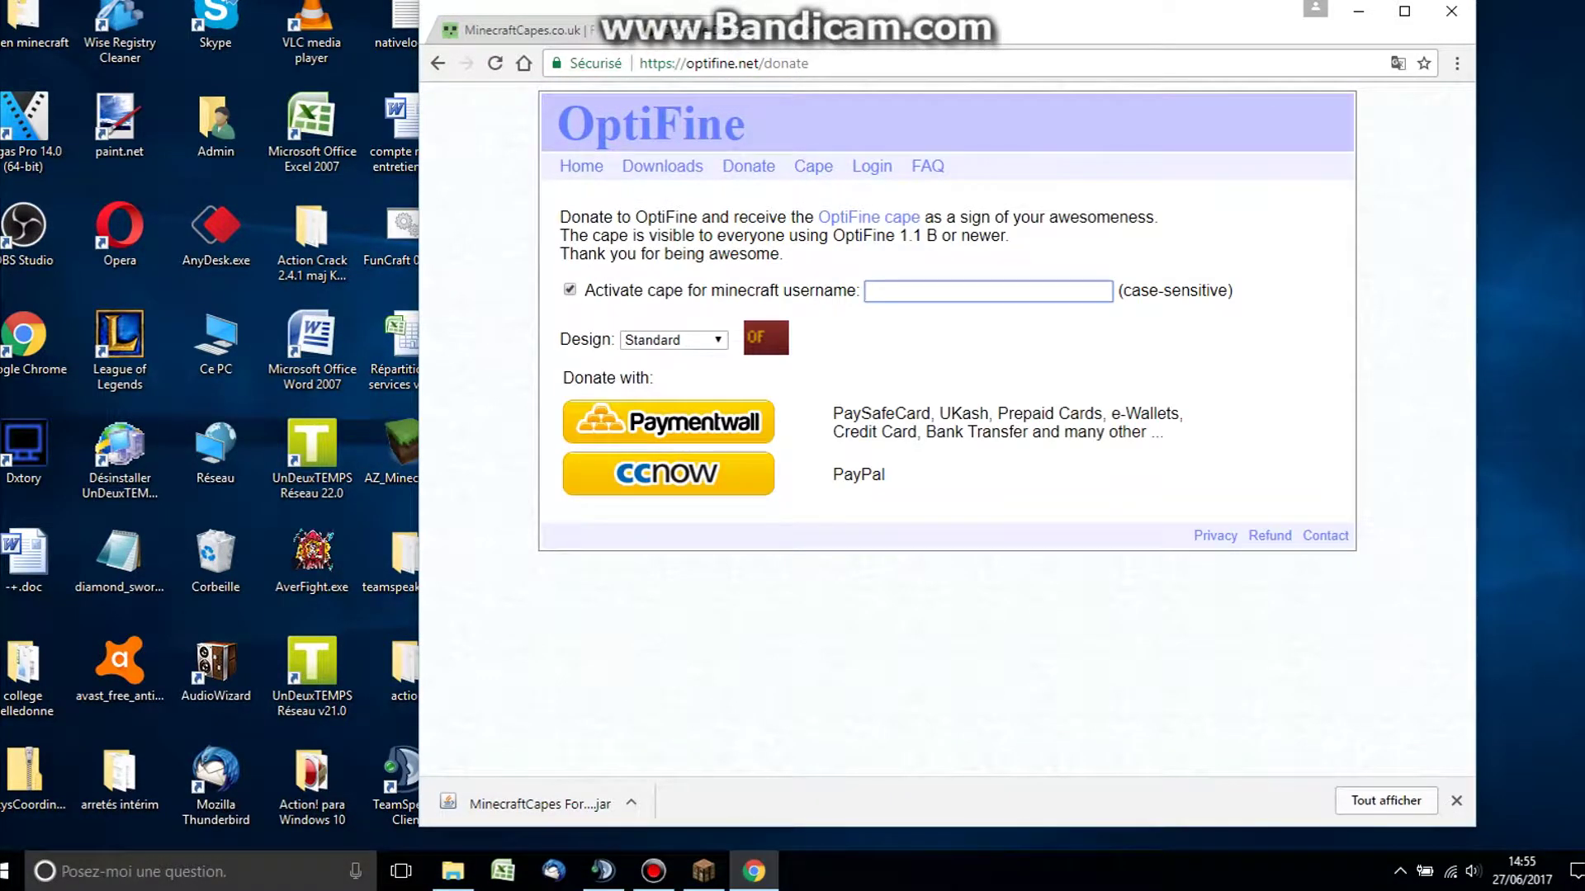
# - Set the cape design on the OptiFine Donate page to Yellow
pyautogui.click(673, 339)
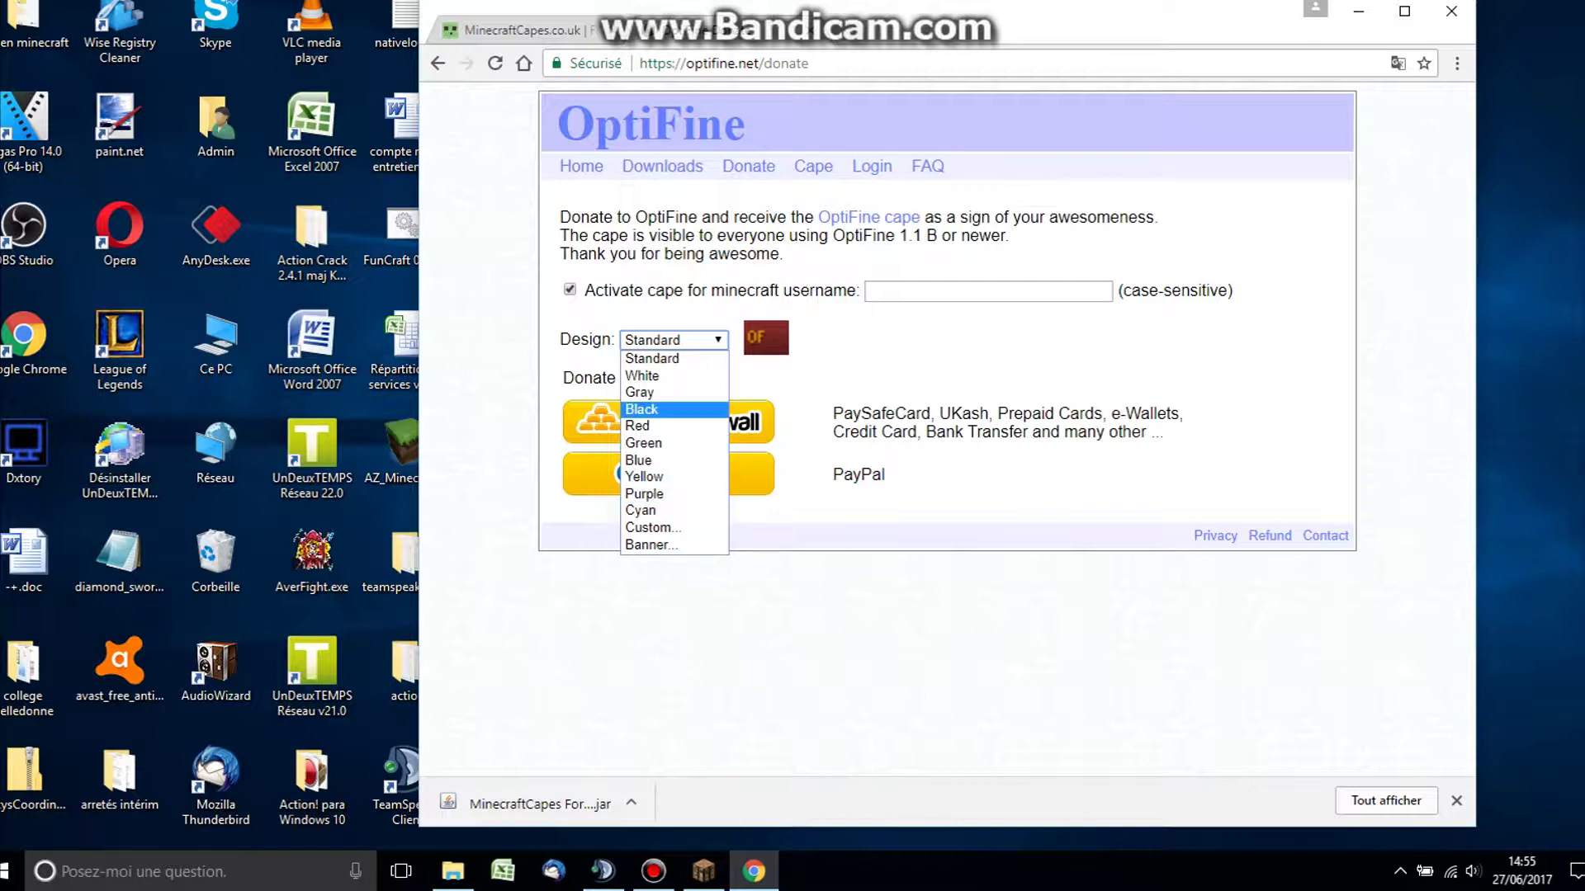
pyautogui.click(673, 443)
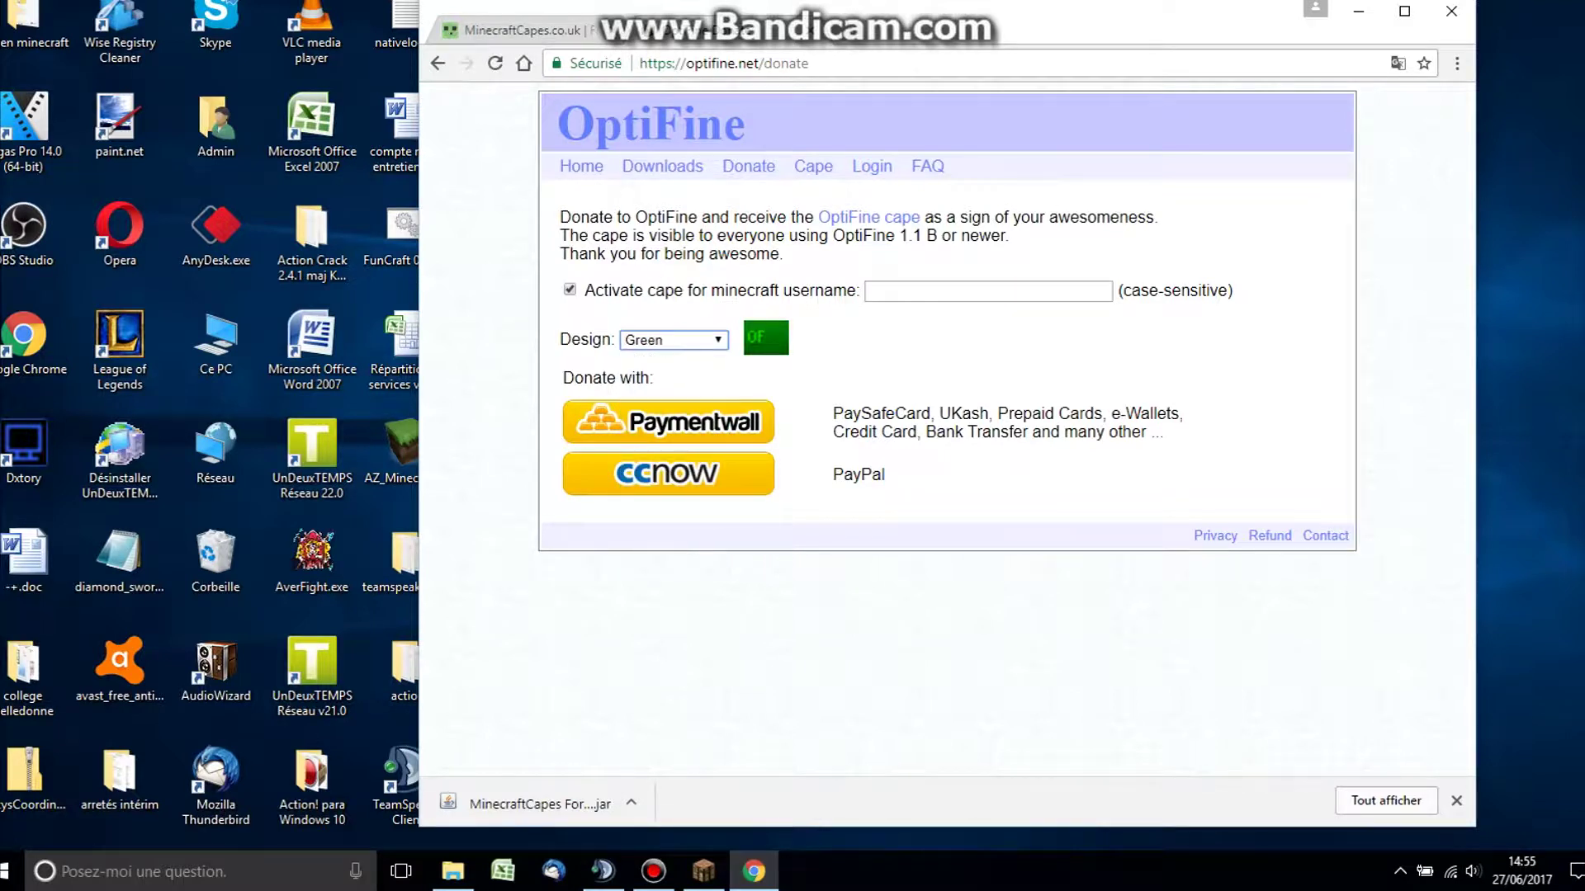
pyautogui.click(672, 339)
pyautogui.click(644, 477)
# - Save the yellow cape preview image as yellow.png in the Capes folder
pyautogui.rightClick(763, 347)
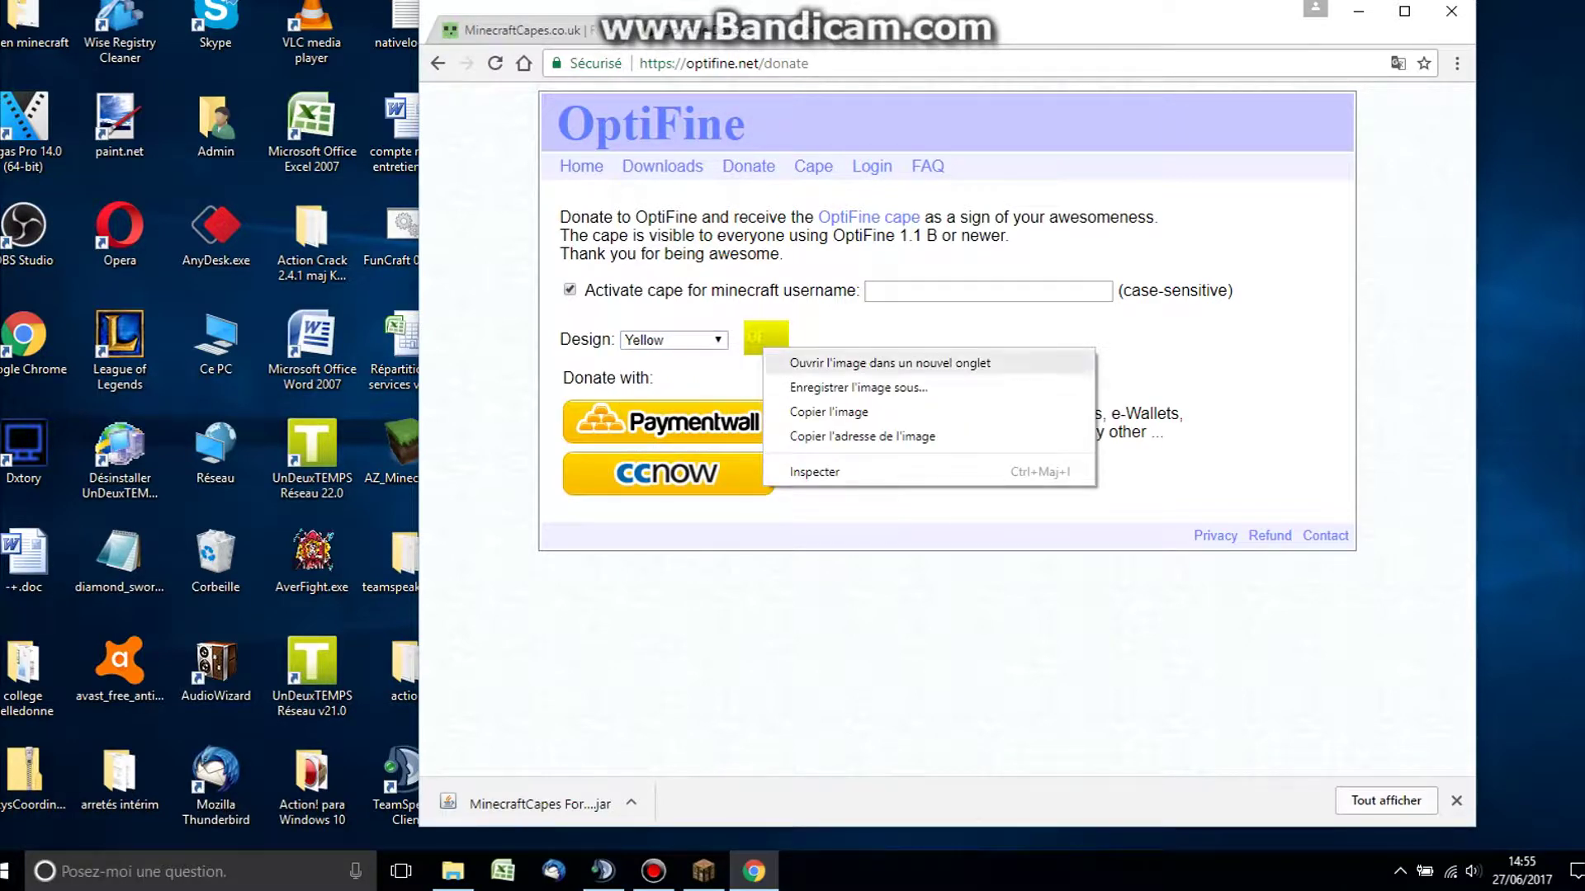
pyautogui.click(859, 387)
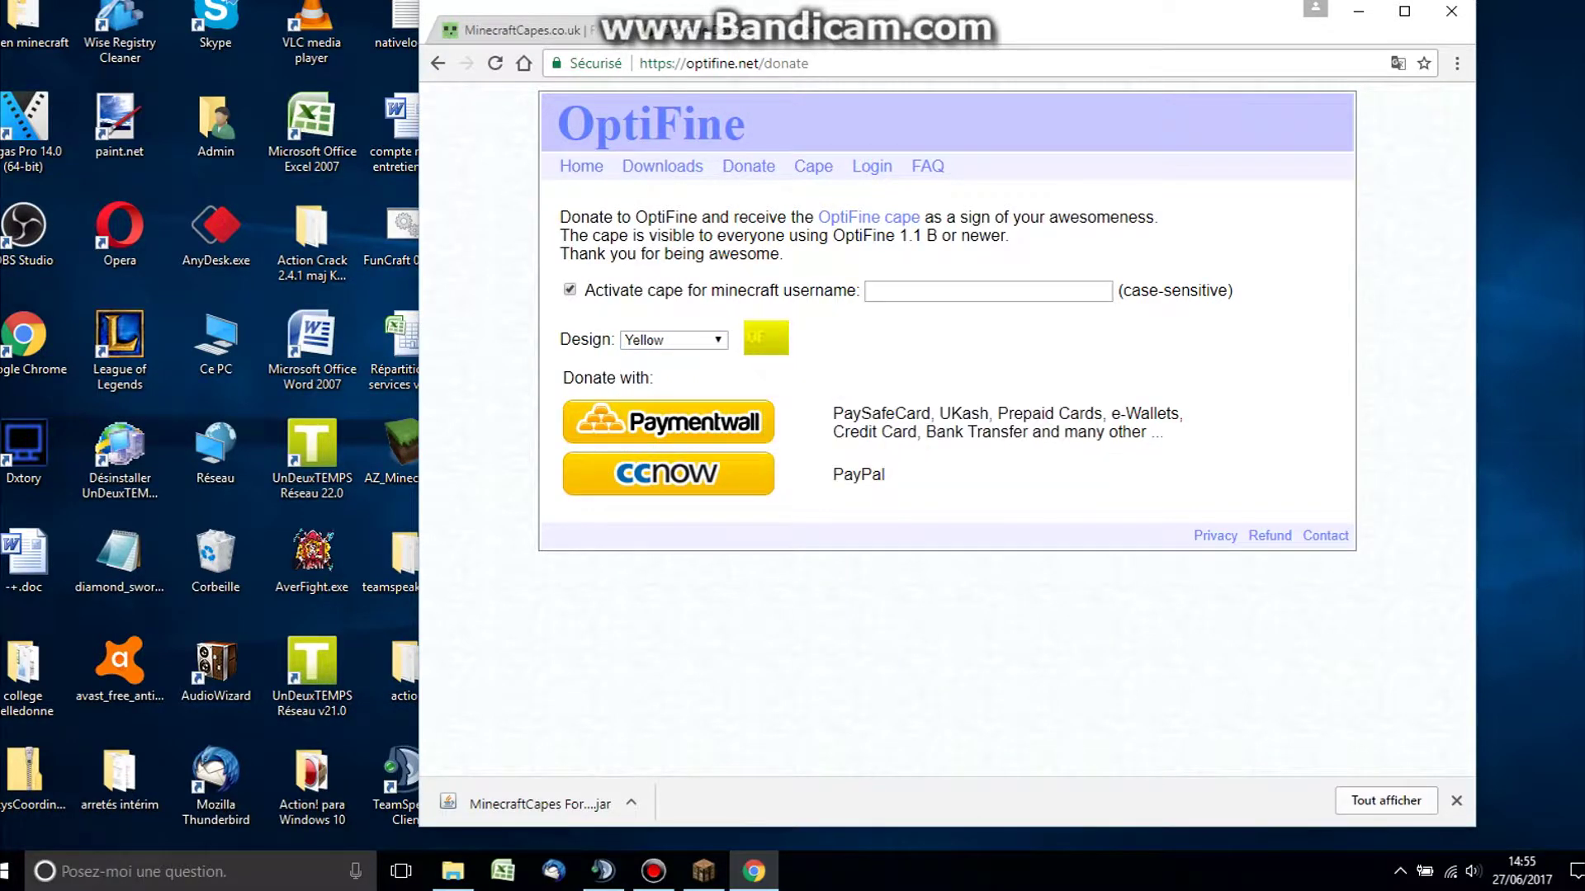
pyautogui.write('yellow.png')
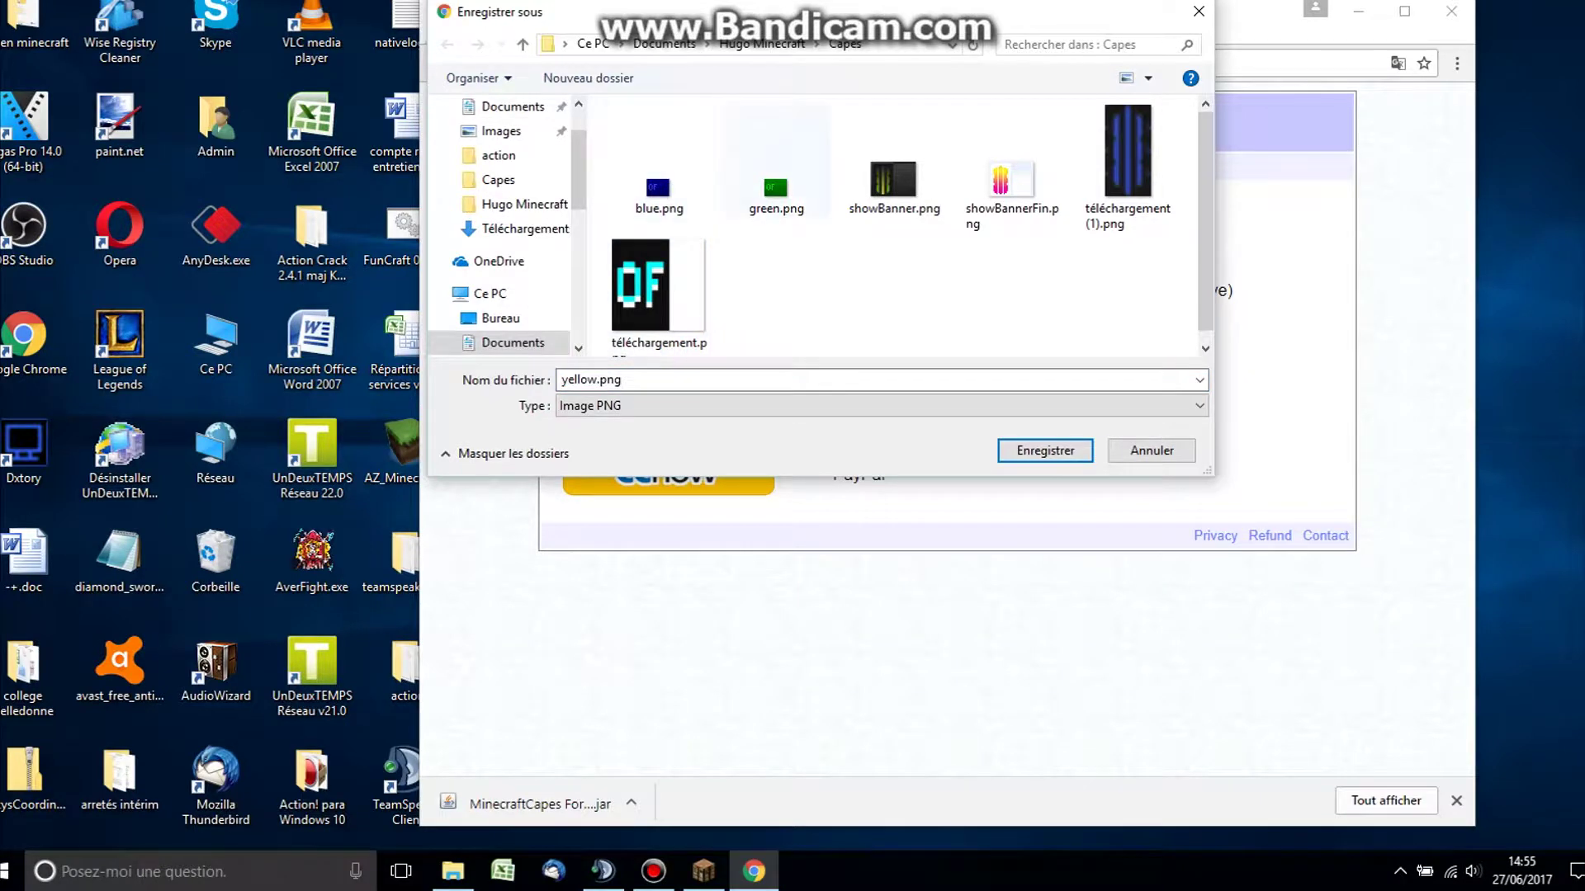
pyautogui.press('Return')
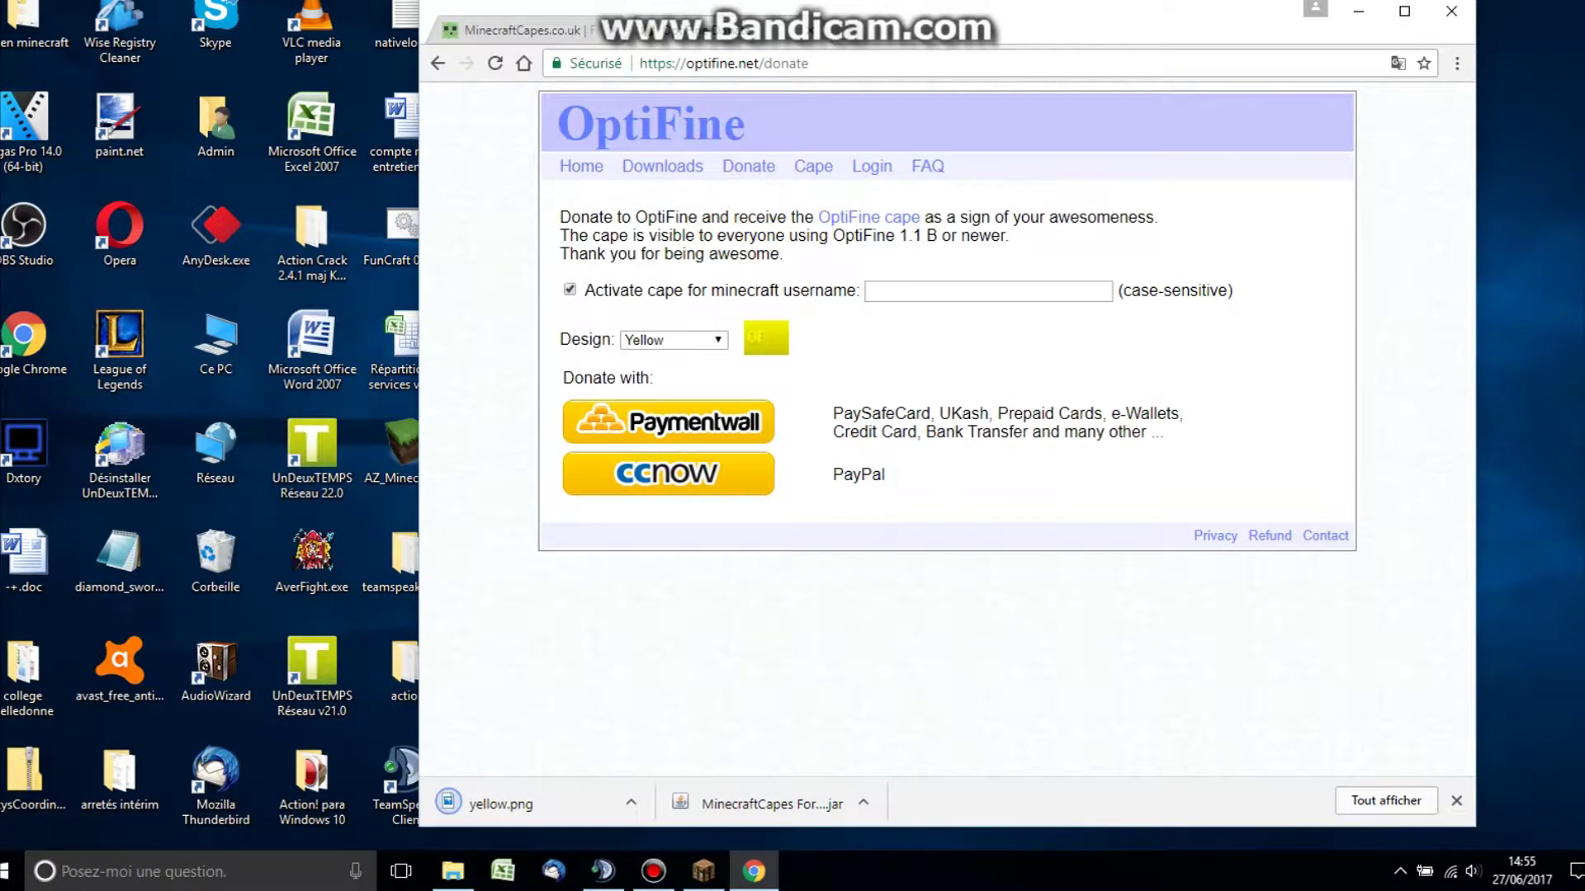
# - Choose yellow.png as the cape file on the MinecraftCapes upload page, apply it, and check the current skin and cape preview
pyautogui.hotkey('ctrl', 'Tab')
pyautogui.click(785, 261)
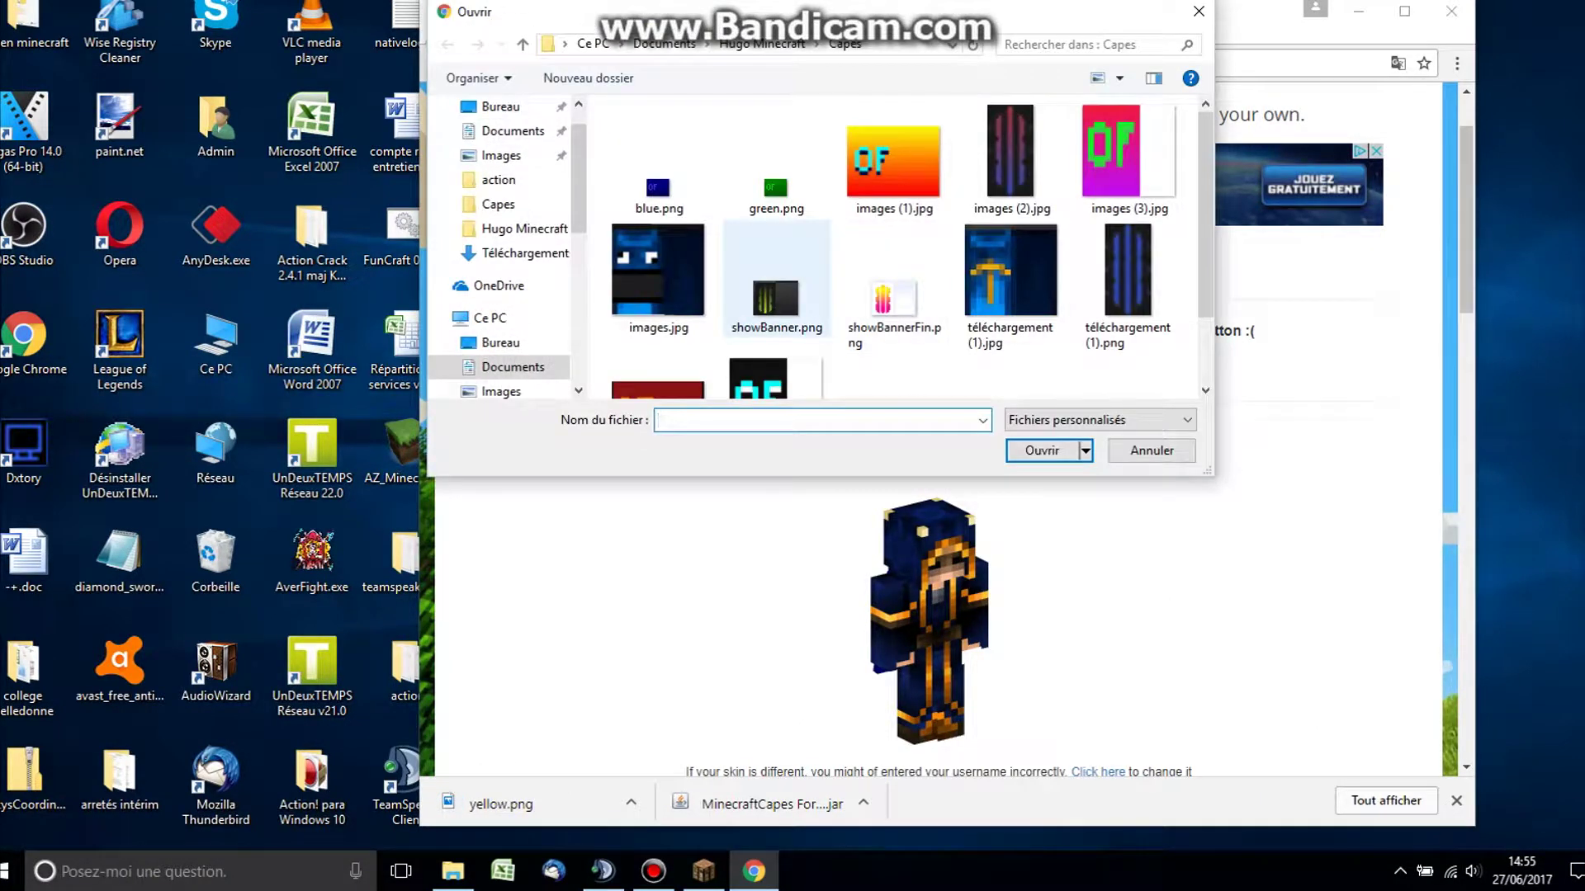
pyautogui.scroll(-1, 893, 330)
pyautogui.click(894, 330)
pyautogui.click(1041, 450)
pyautogui.click(1110, 261)
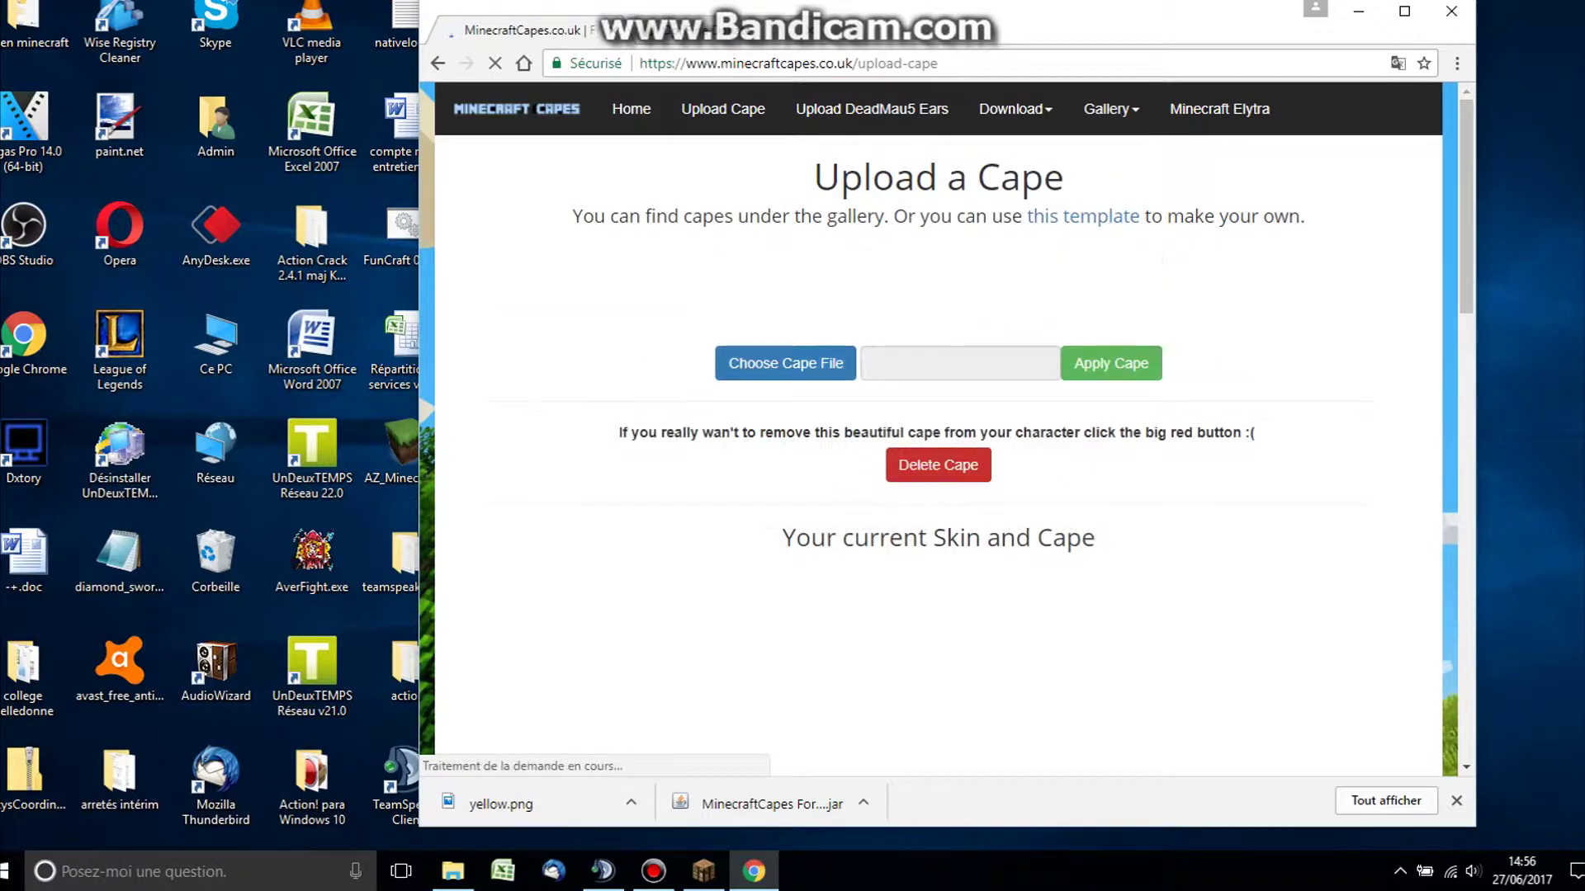
pyautogui.scroll(-2, 938, 429)
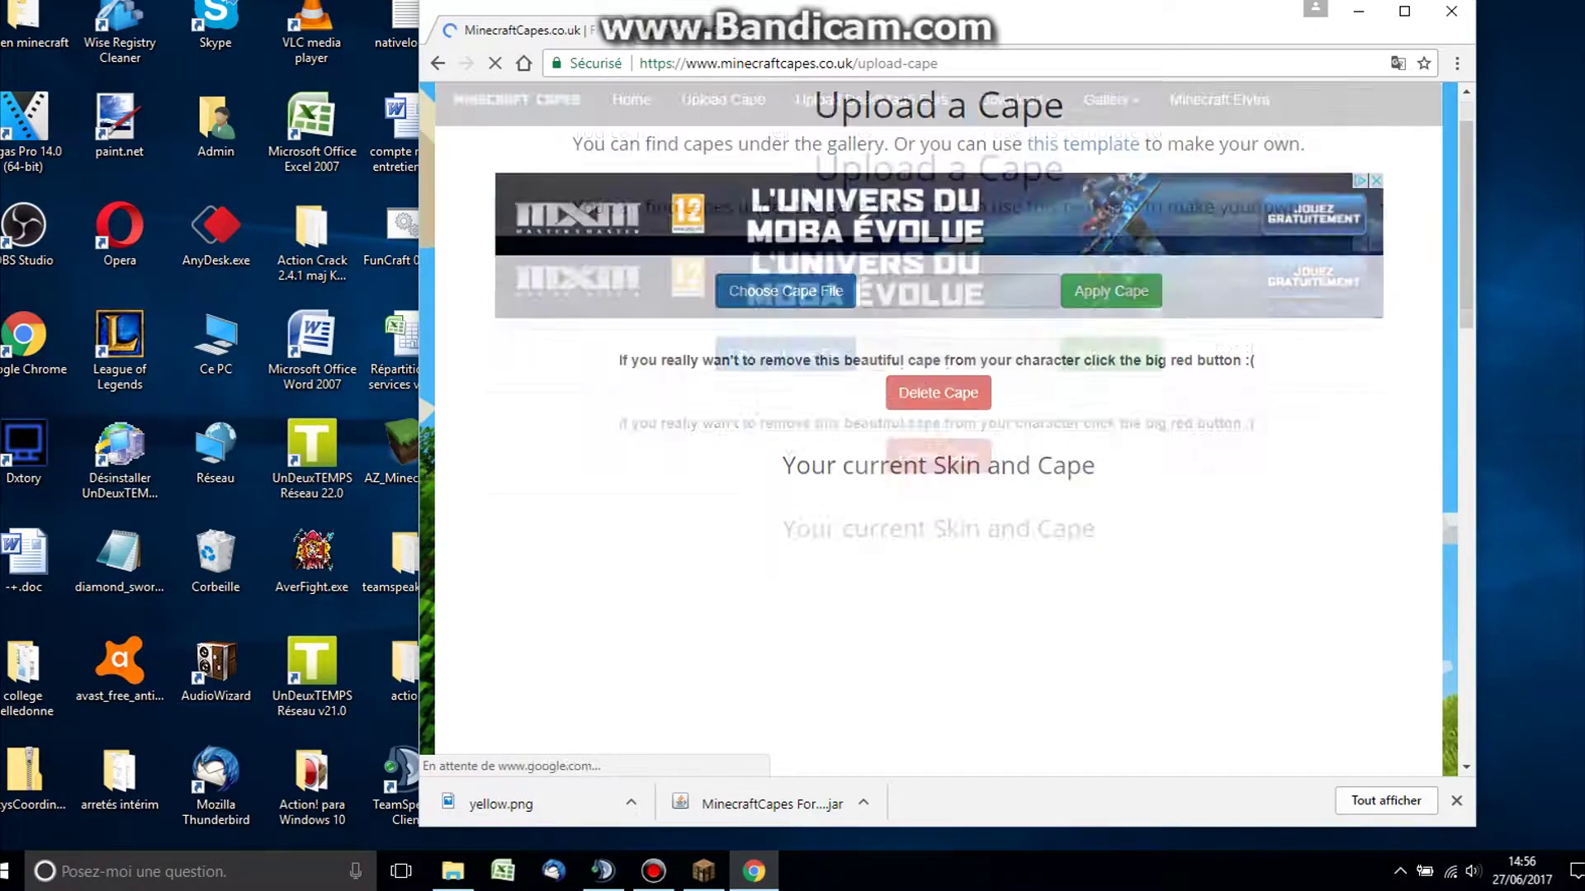
pyautogui.scroll(-1, 938, 429)
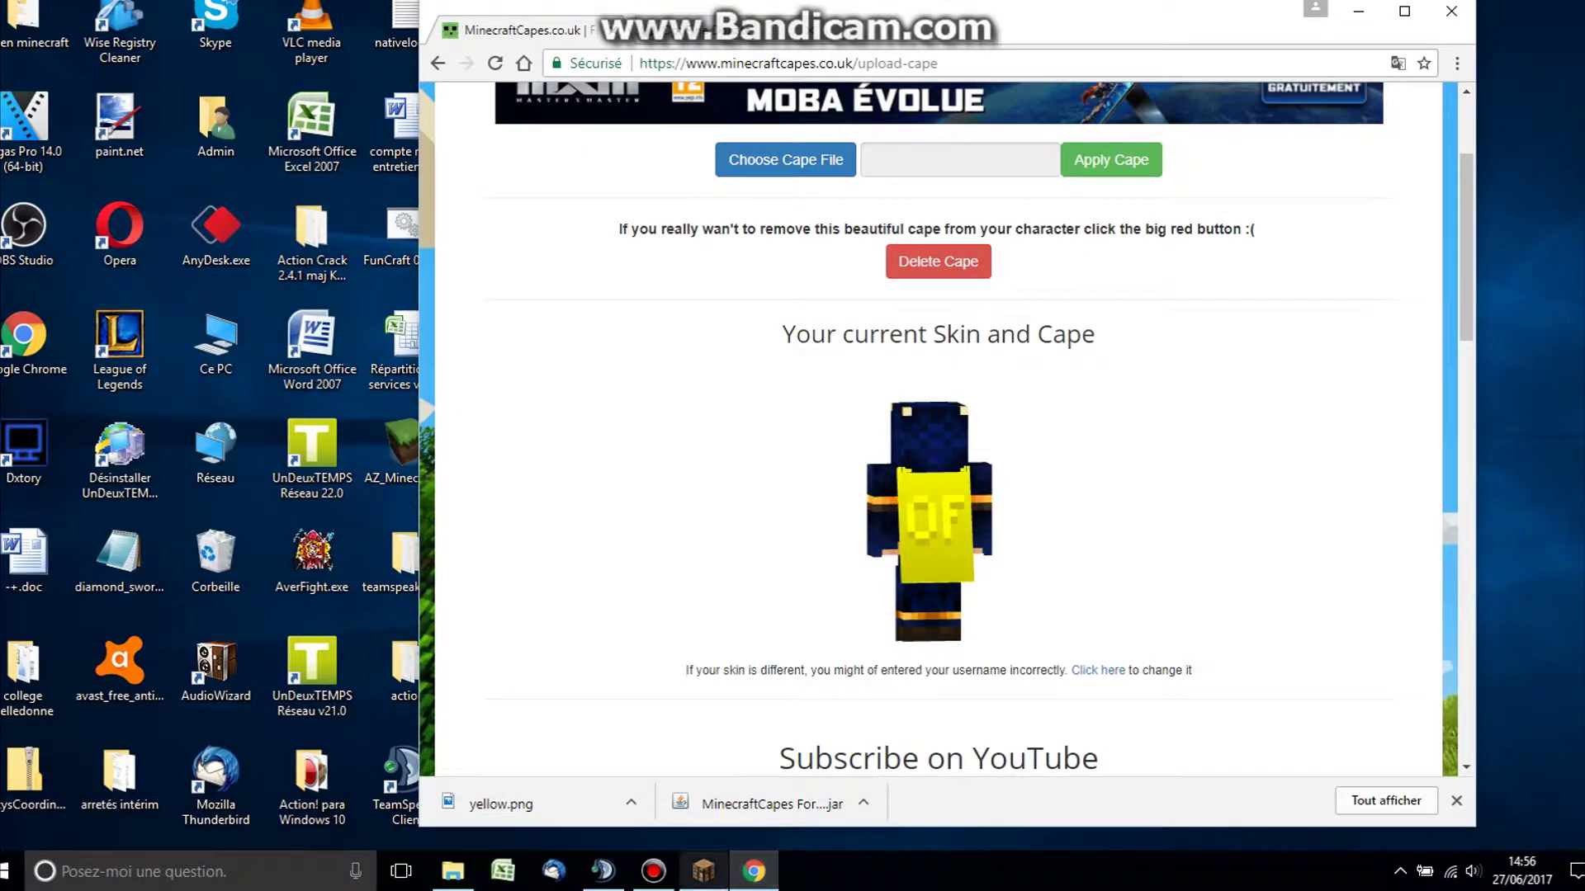
# - Switch to the Minecraft 1.9.4 window and join the FunCraft server from the multiplayer list
pyautogui.click(704, 871)
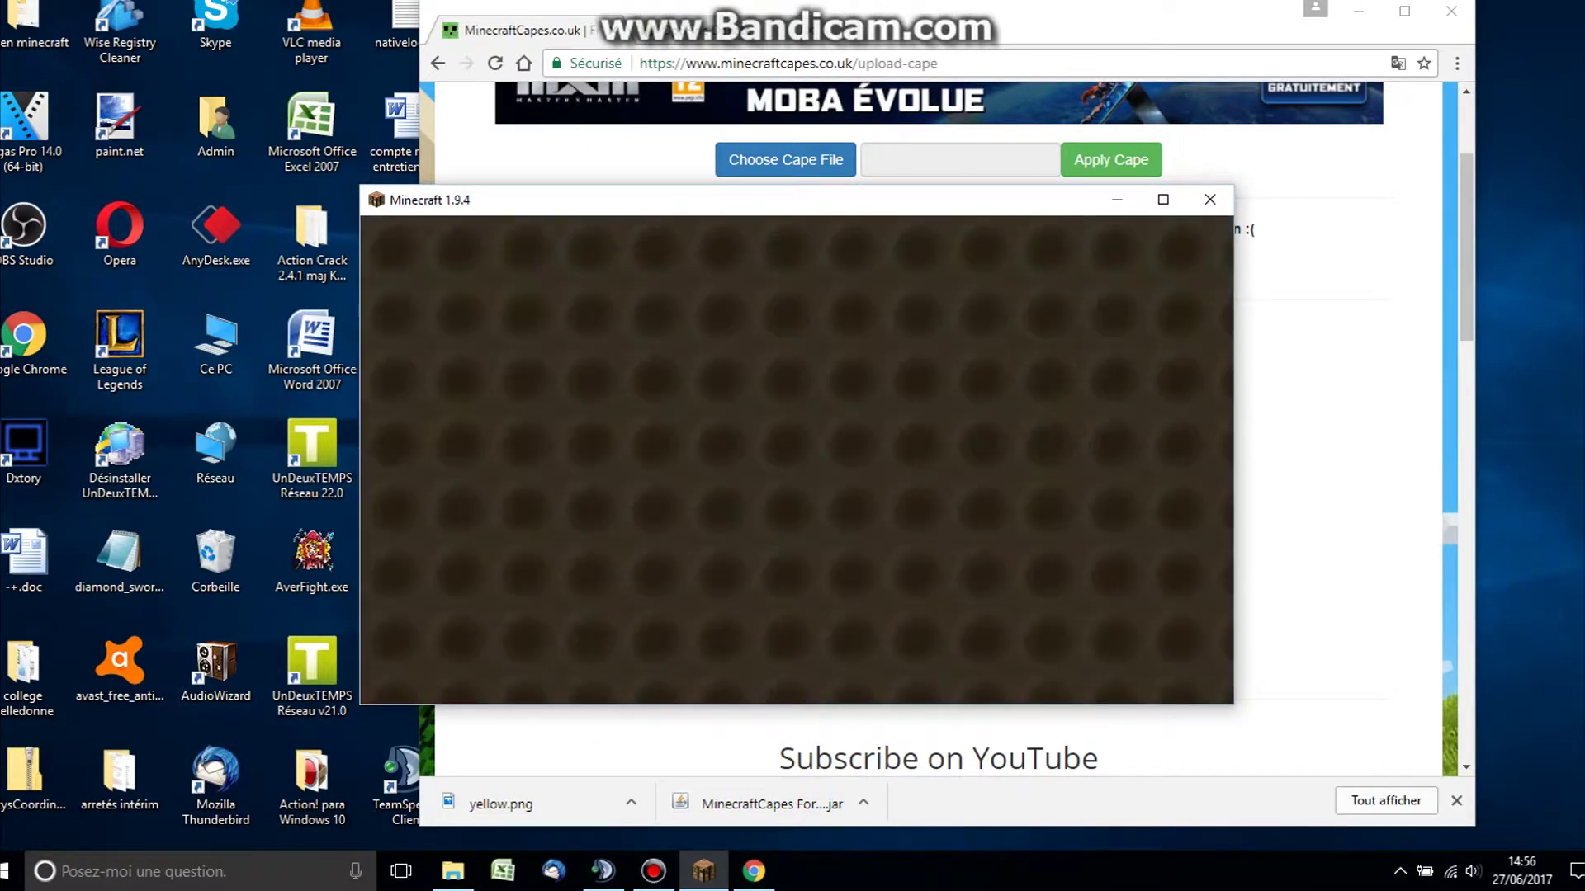
pyautogui.click(513, 302)
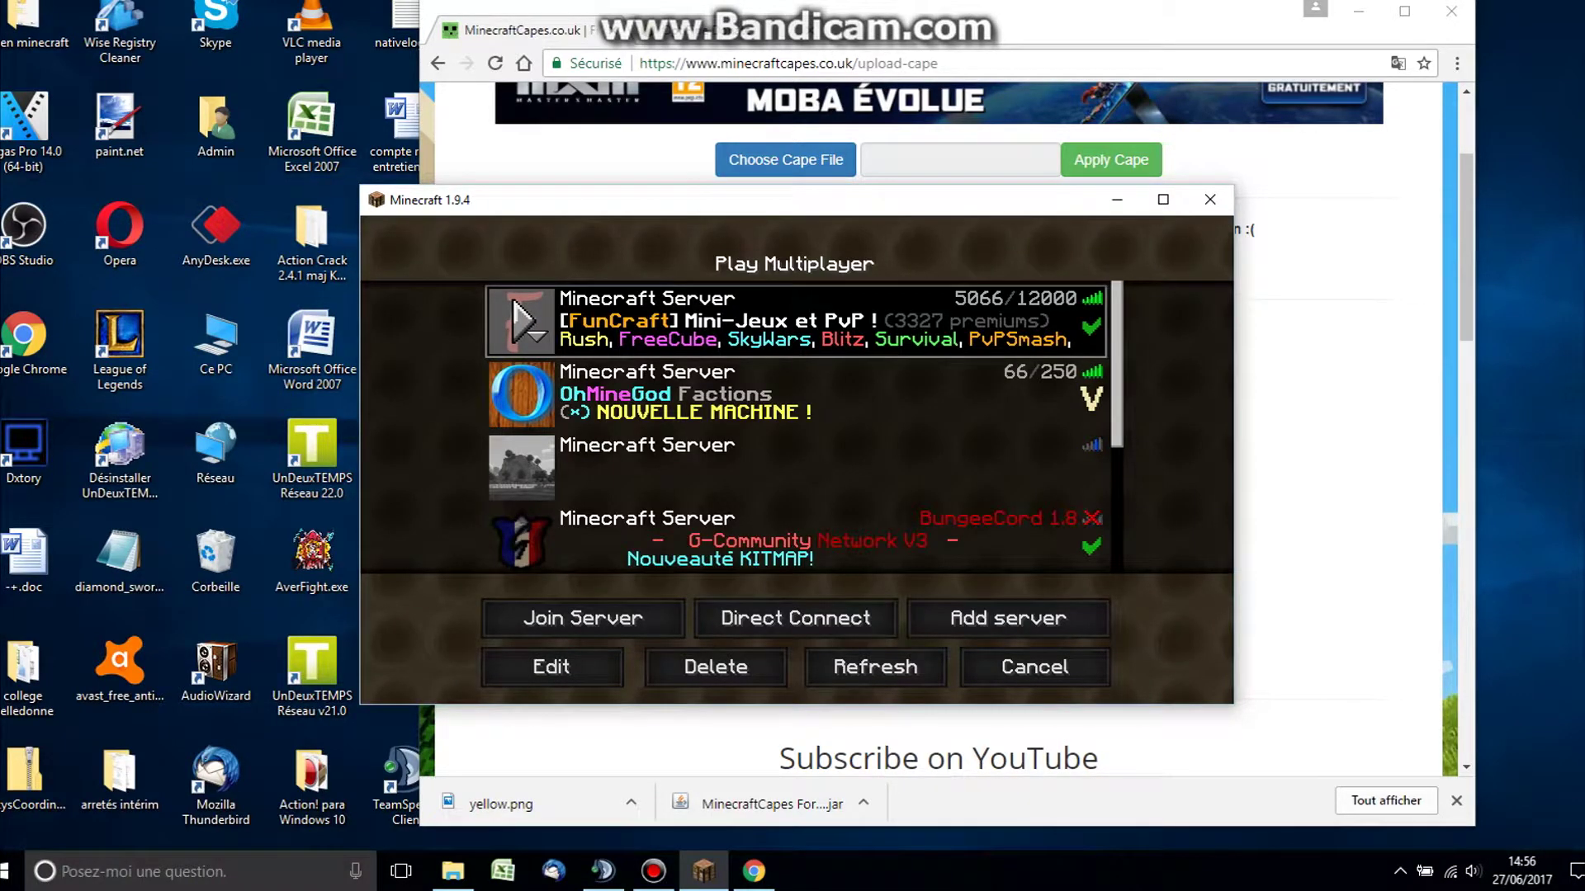
pyautogui.click(519, 321)
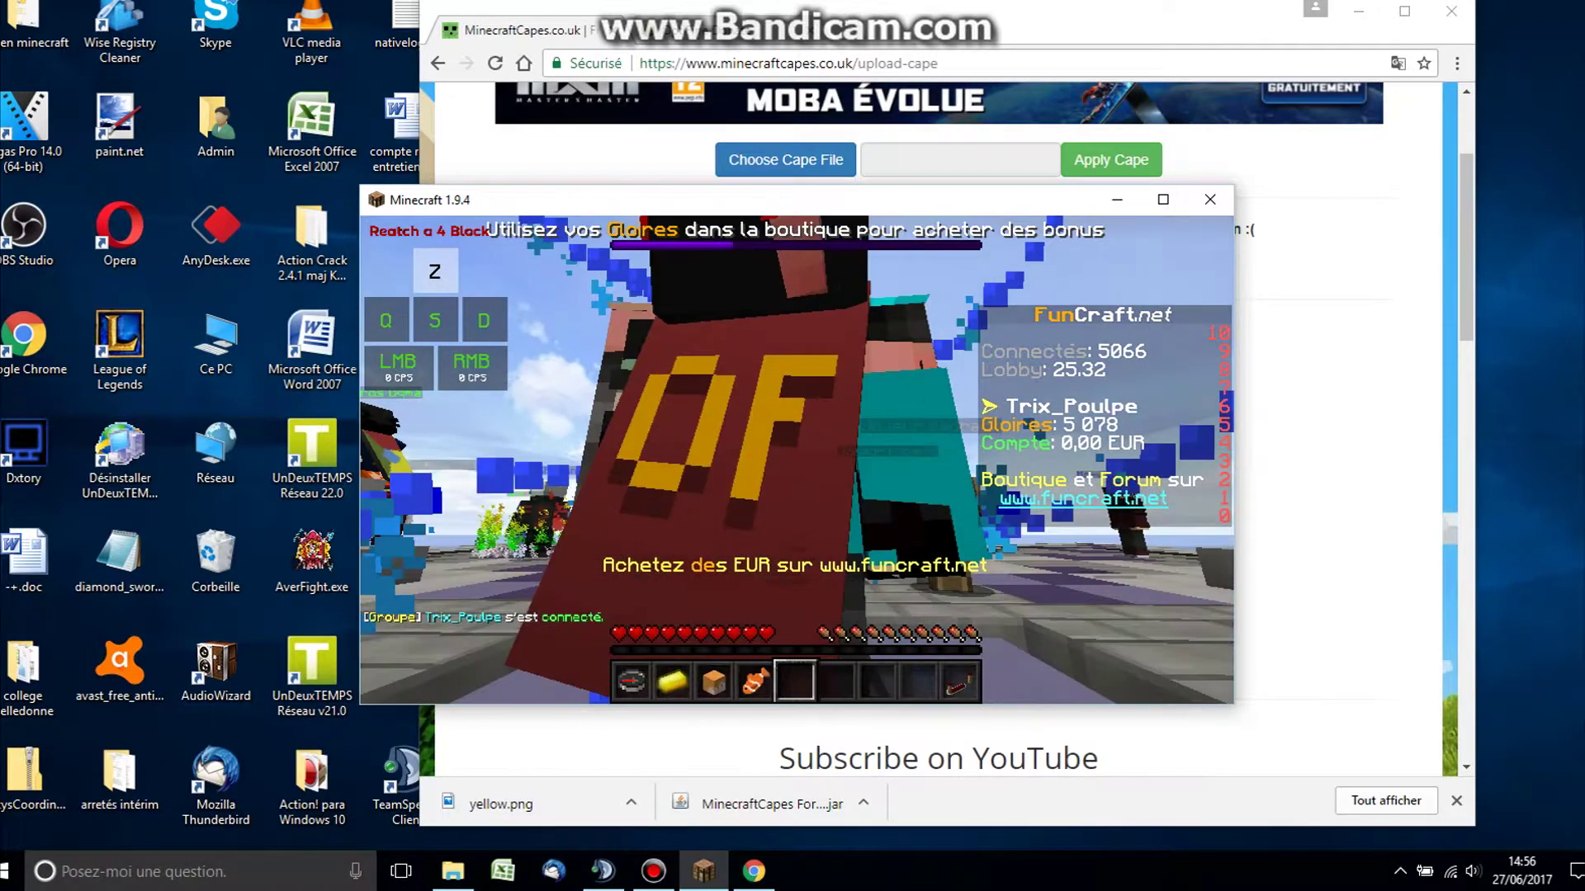
# - Walk the character around the FunCraft lobby to examine the cape on its back
pyautogui.press('z')
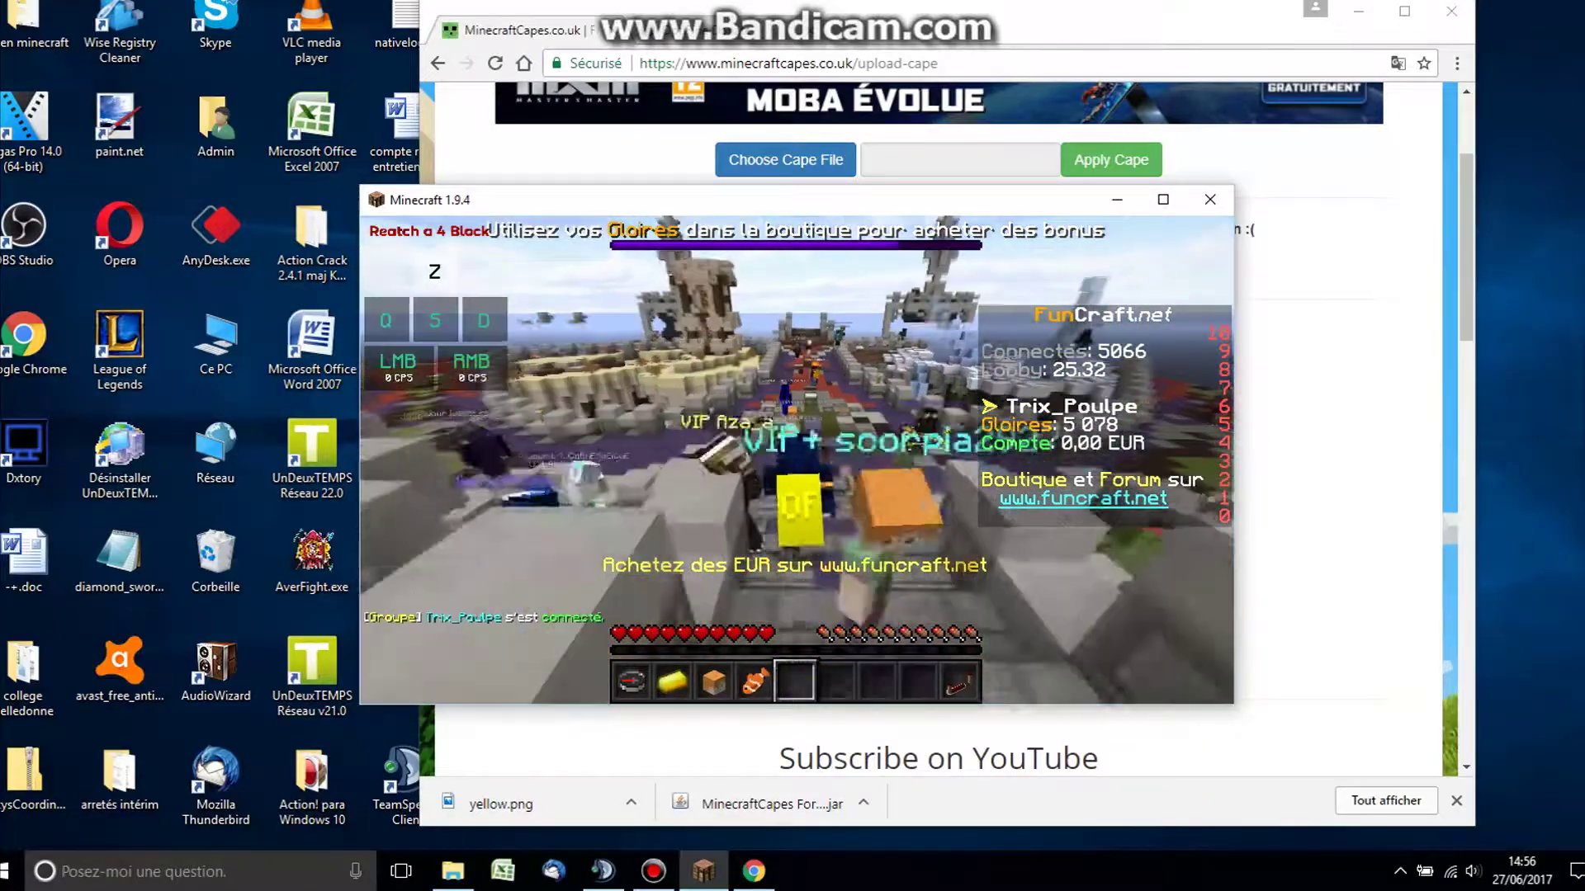
pyautogui.press('q')
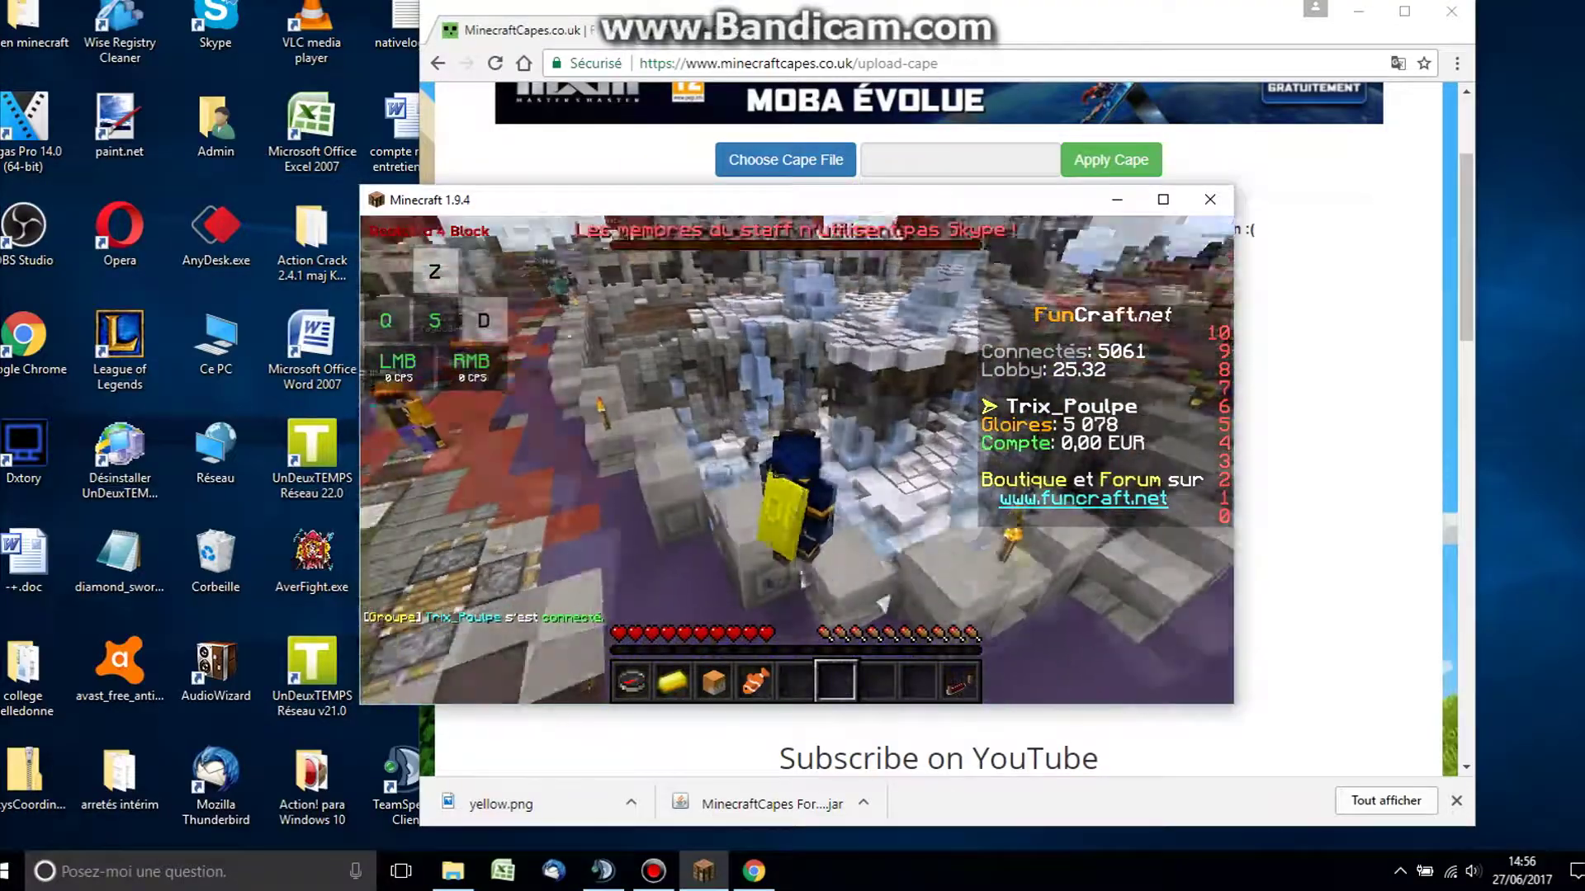
pyautogui.click(796, 460)
pyautogui.click(796, 460)
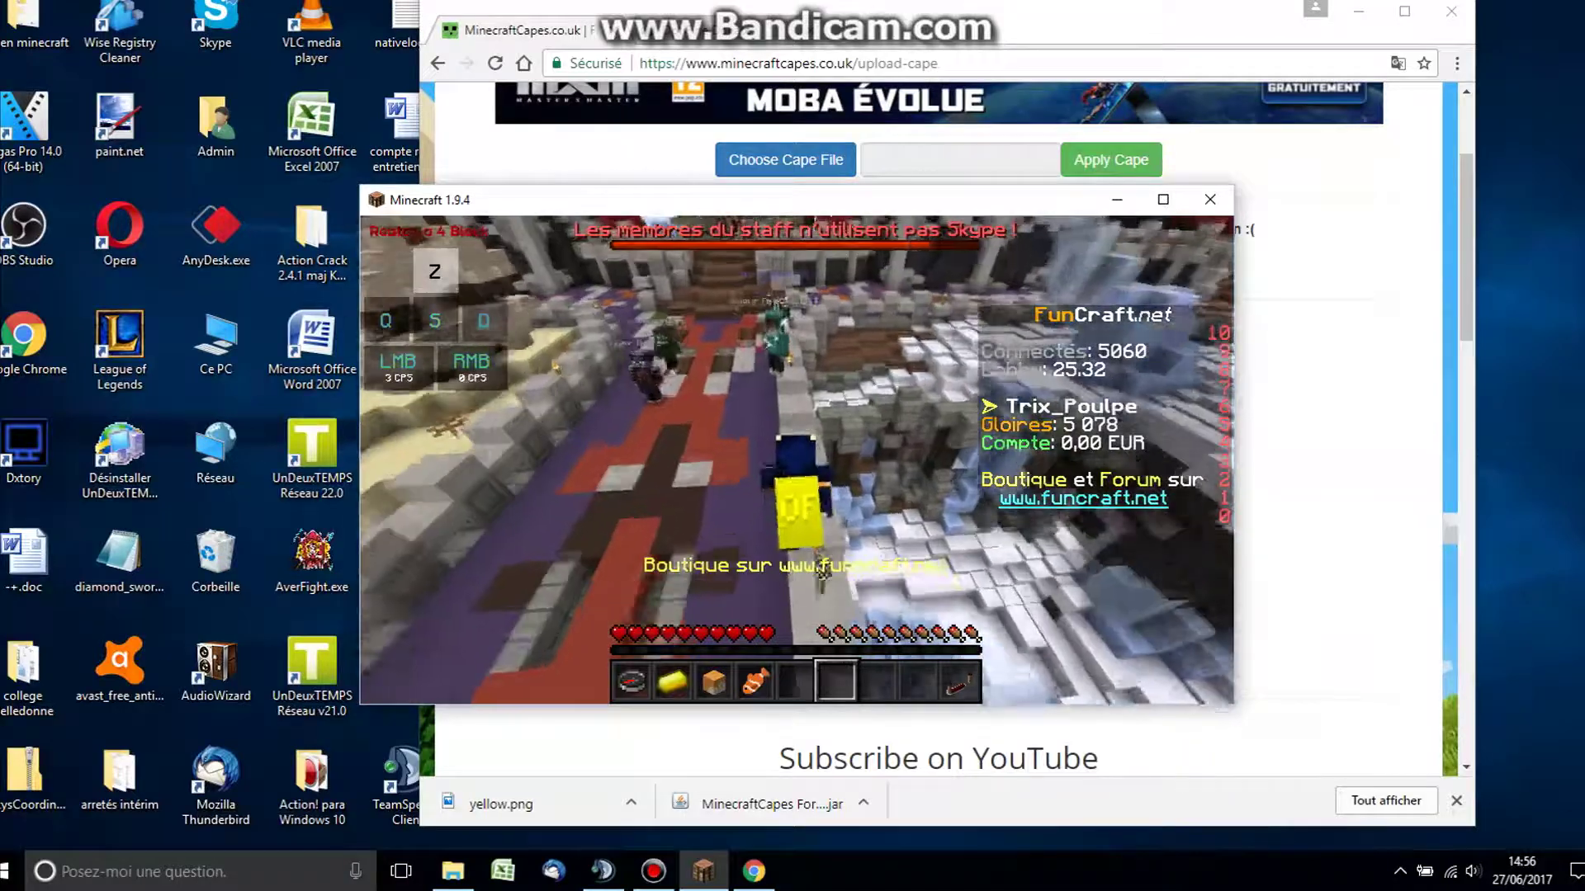